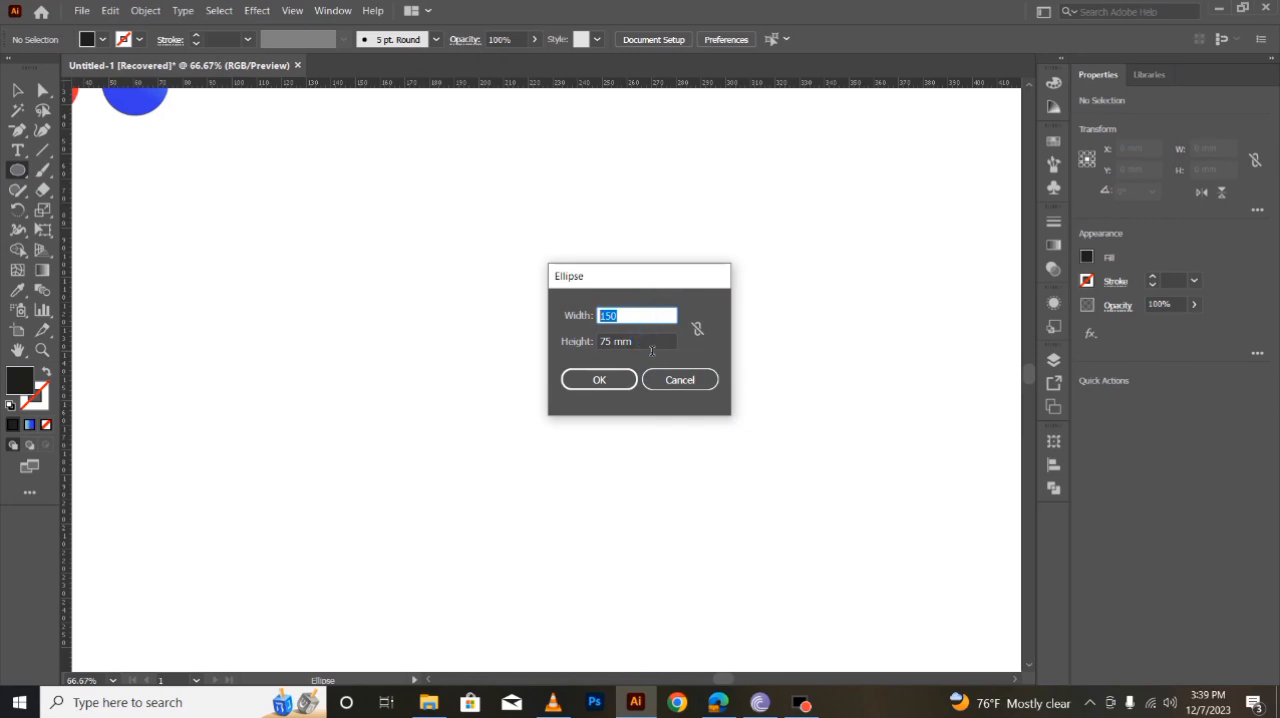
- Create a black circle 150 mm wide and 150 mm high
{"action": "left_click_drag", "start_coordinate": [649, 341], "coordinate": [592, 353]}
{"action": "right_click", "coordinate": [623, 342]}
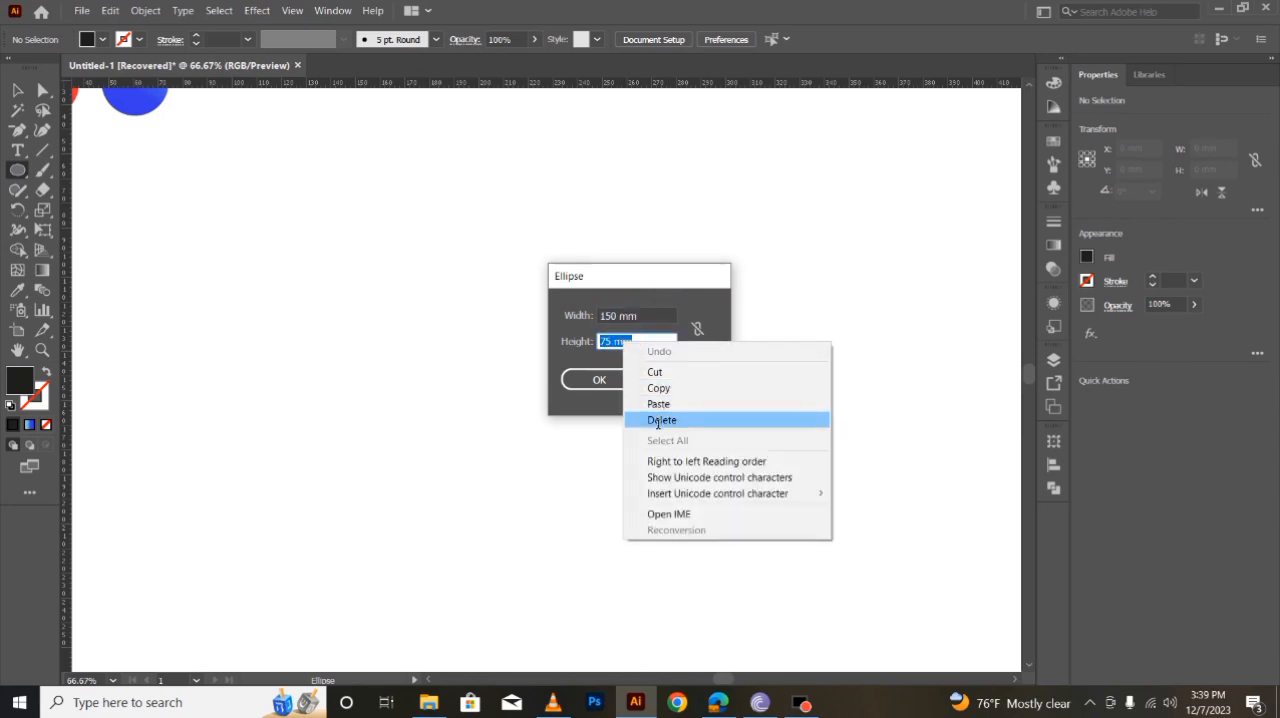
{"action": "left_click", "coordinate": [658, 404]}
{"action": "left_click", "coordinate": [602, 380]}
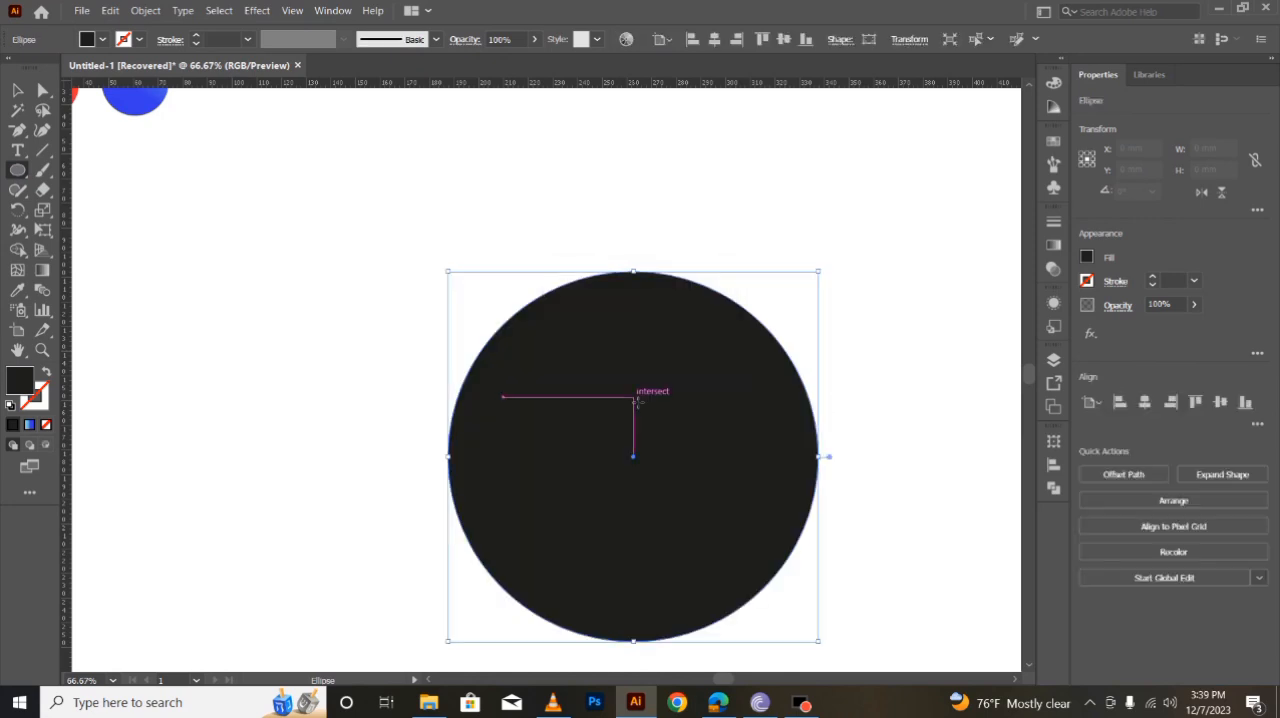
- Create a second circle 75 mm wide and 75 mm high, overlapping the large circle's upper-left edge
{"action": "left_click", "coordinate": [345, 231]}
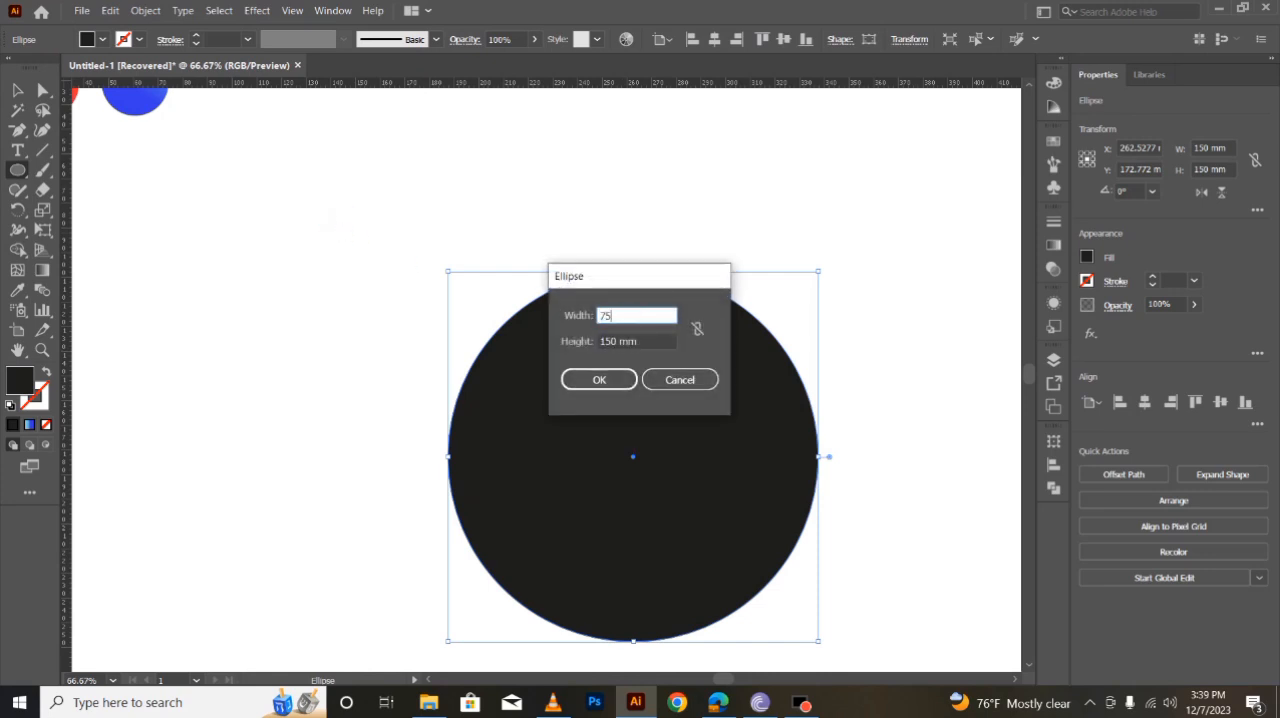
{"action": "left_click", "coordinate": [655, 352]}
{"action": "type", "text": "75"}
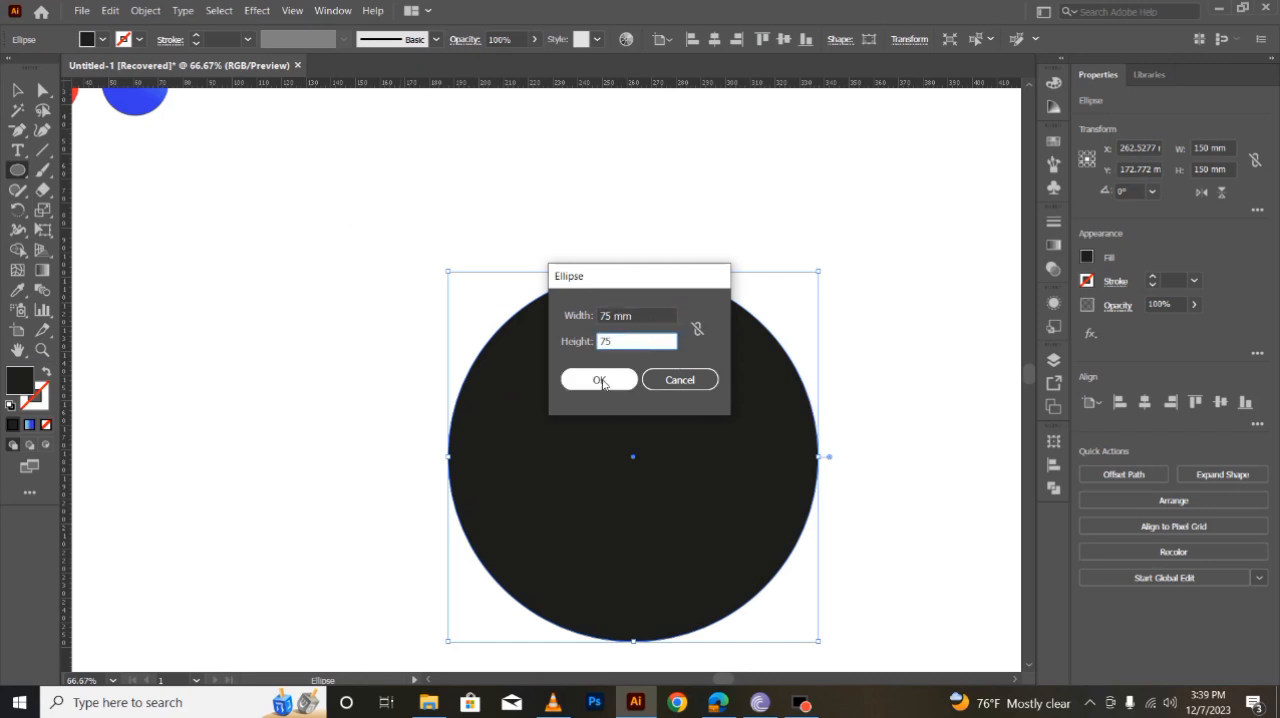
{"action": "left_click", "coordinate": [620, 381]}
- Fill the small circle with dark grey and deselect it
{"action": "left_click", "coordinate": [17, 89]}
{"action": "left_click", "coordinate": [163, 318]}
{"action": "left_click", "coordinate": [398, 290]}
{"action": "left_click", "coordinate": [97, 45]}
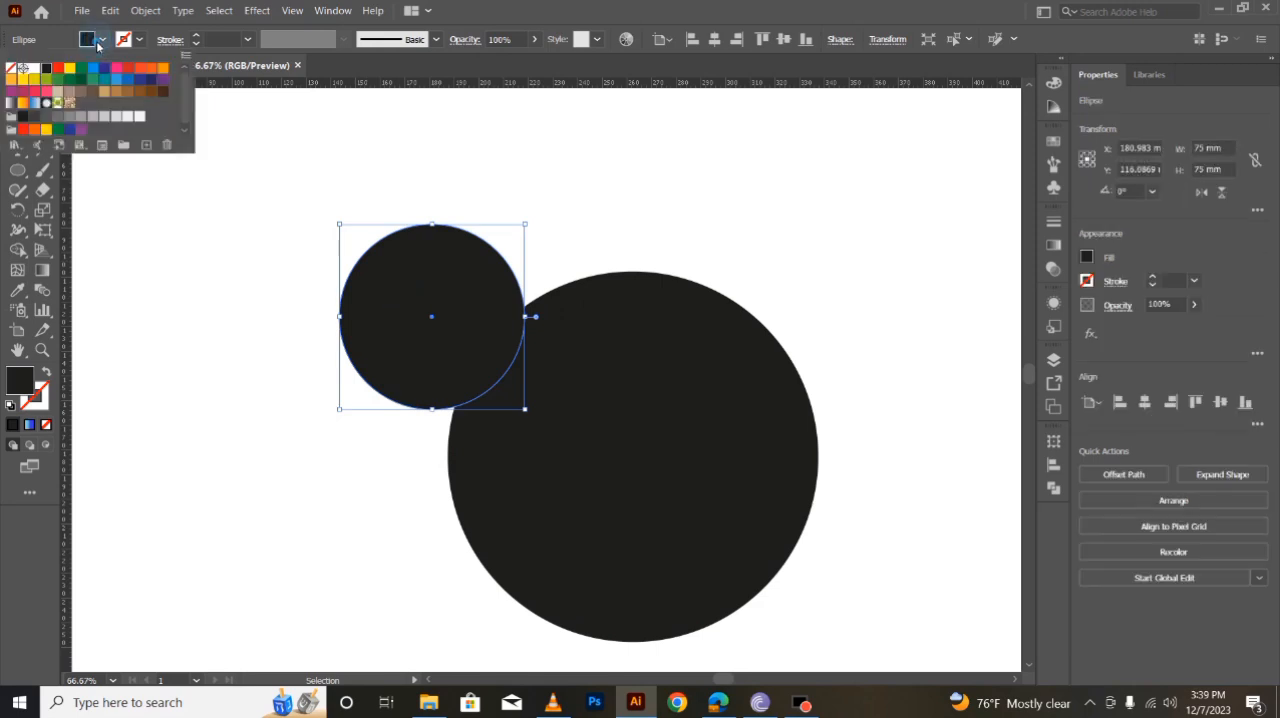
{"action": "left_click", "coordinate": [55, 118]}
{"action": "left_click", "coordinate": [277, 368]}
{"action": "left_click", "coordinate": [247, 314]}
{"action": "left_click", "coordinate": [273, 180]}
- Align both circles to each other by their horizontal and vertical centers
{"action": "left_click_drag", "start_coordinate": [446, 330], "coordinate": [830, 572]}
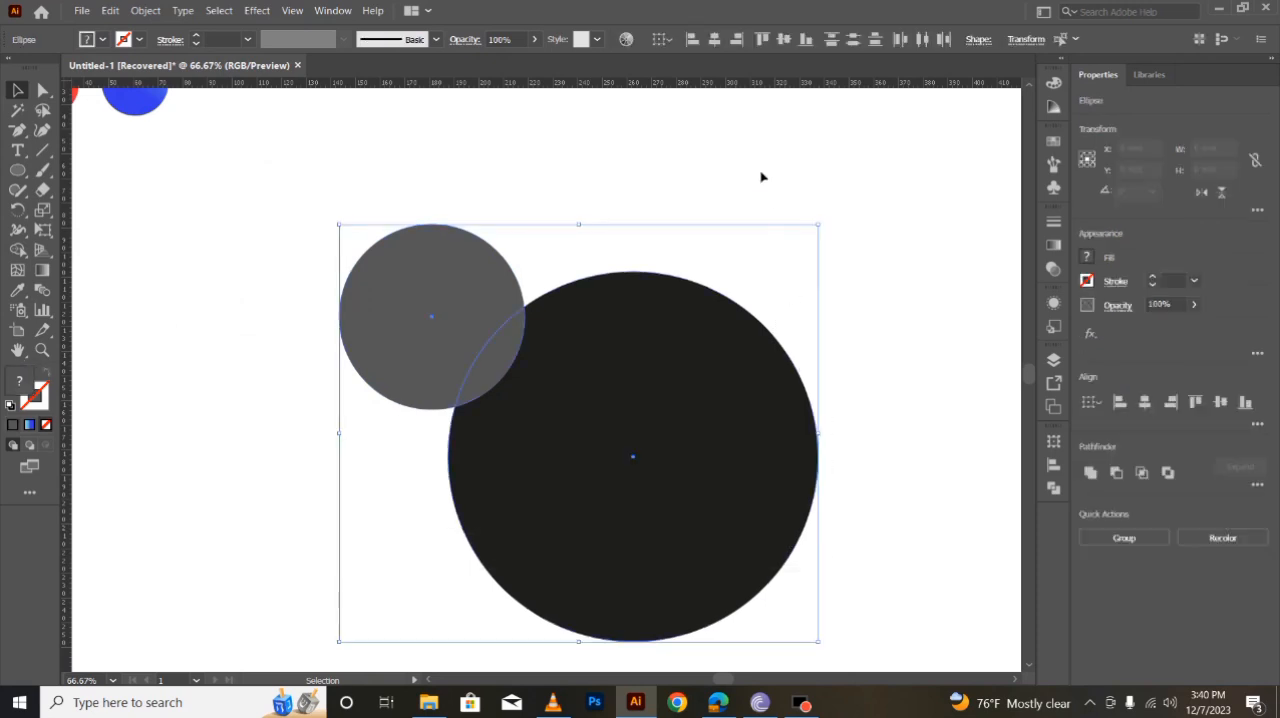
{"action": "left_click", "coordinate": [715, 40]}
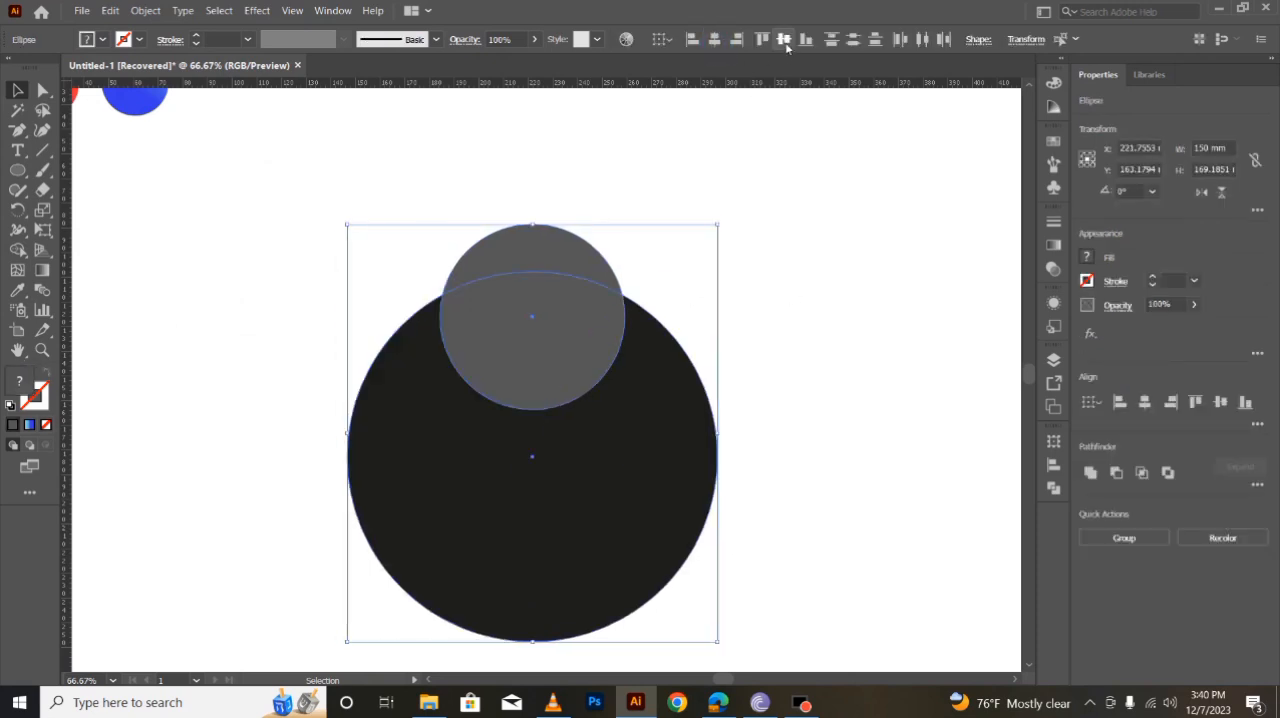
{"action": "left_click", "coordinate": [784, 40]}
{"action": "left_click", "coordinate": [843, 382]}
- Move the grey circle straight down until it meets the bottom edge of the black circle, and copy it
{"action": "left_click_drag", "start_coordinate": [564, 419], "coordinate": [566, 510]}
{"action": "left_click", "coordinate": [240, 431]}
{"action": "left_click", "coordinate": [499, 465]}
{"action": "left_click", "coordinate": [110, 10]}
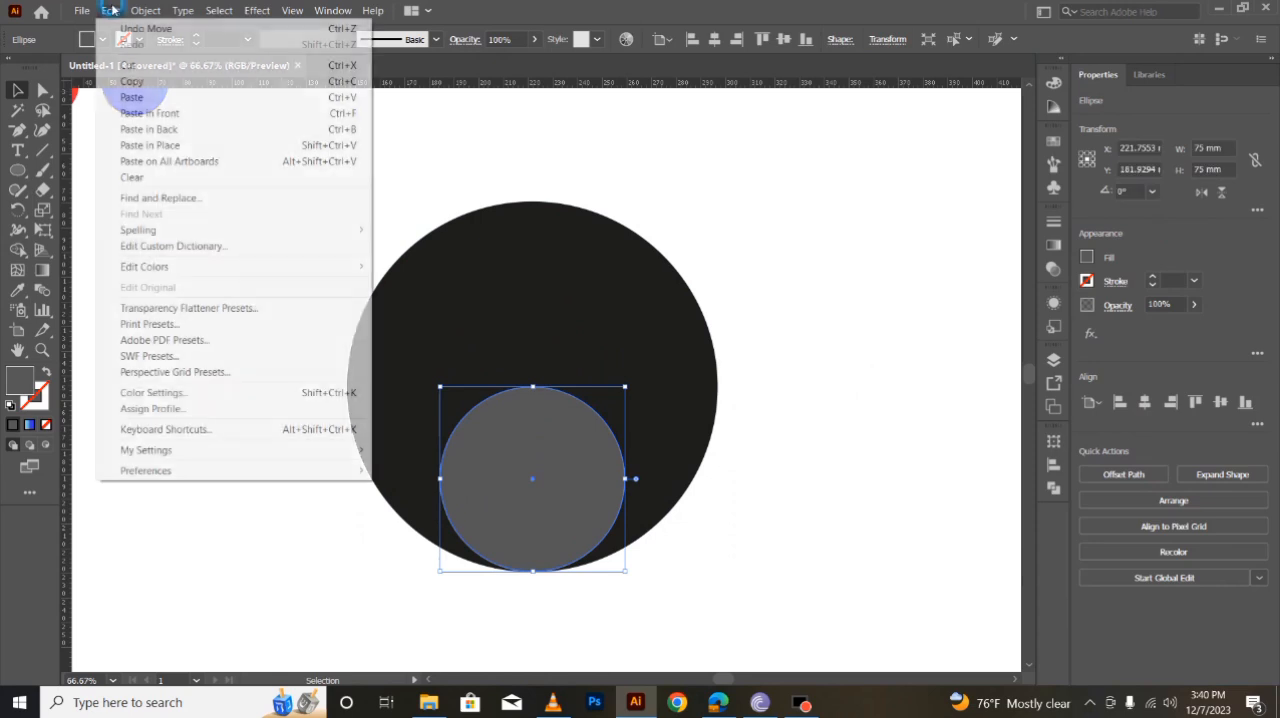
{"action": "left_click", "coordinate": [131, 84]}
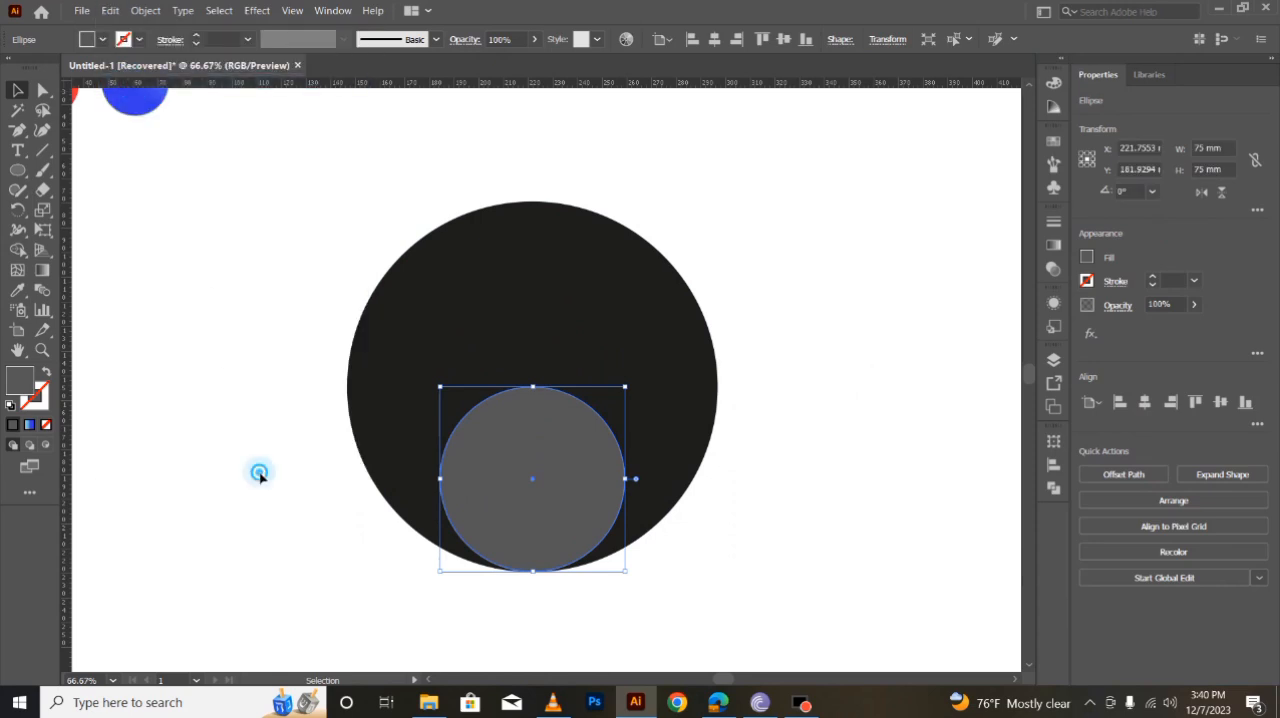
{"action": "left_click", "coordinate": [259, 474]}
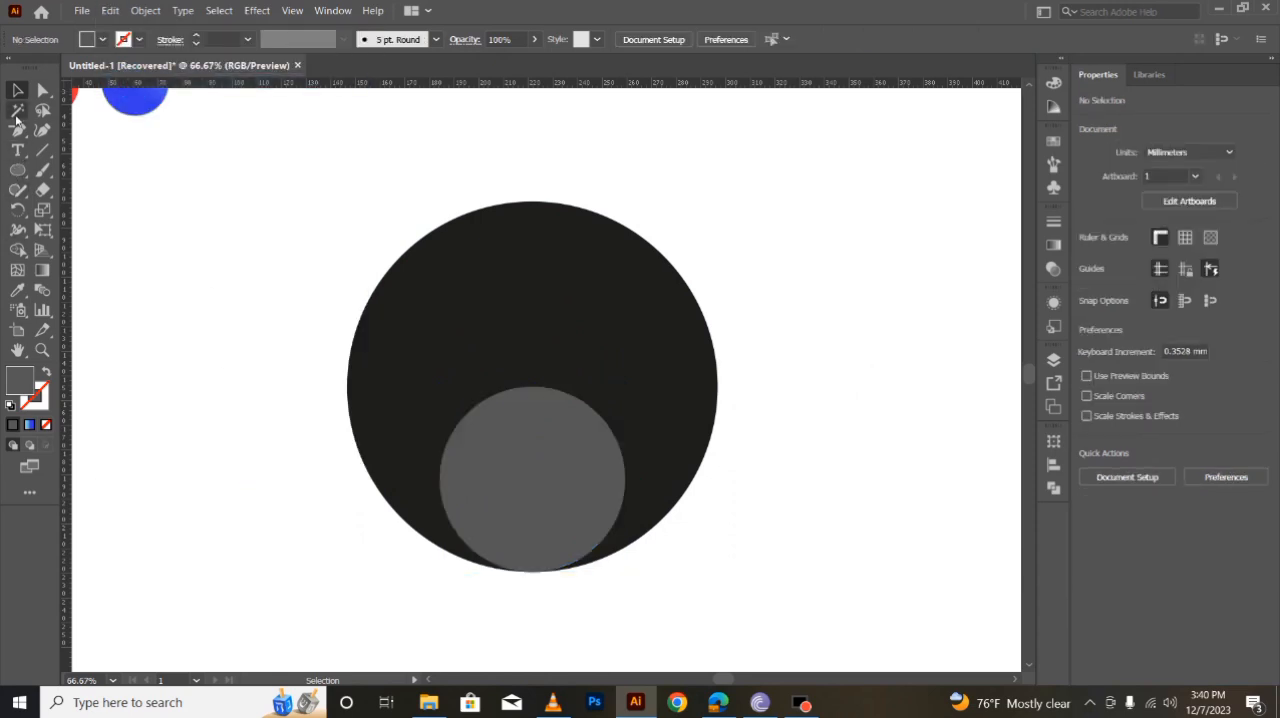
- Draw a horizontal line about 190 mm long and a vertical line about 178 mm long crossing at the black circle's center
{"action": "left_click", "coordinate": [44, 148]}
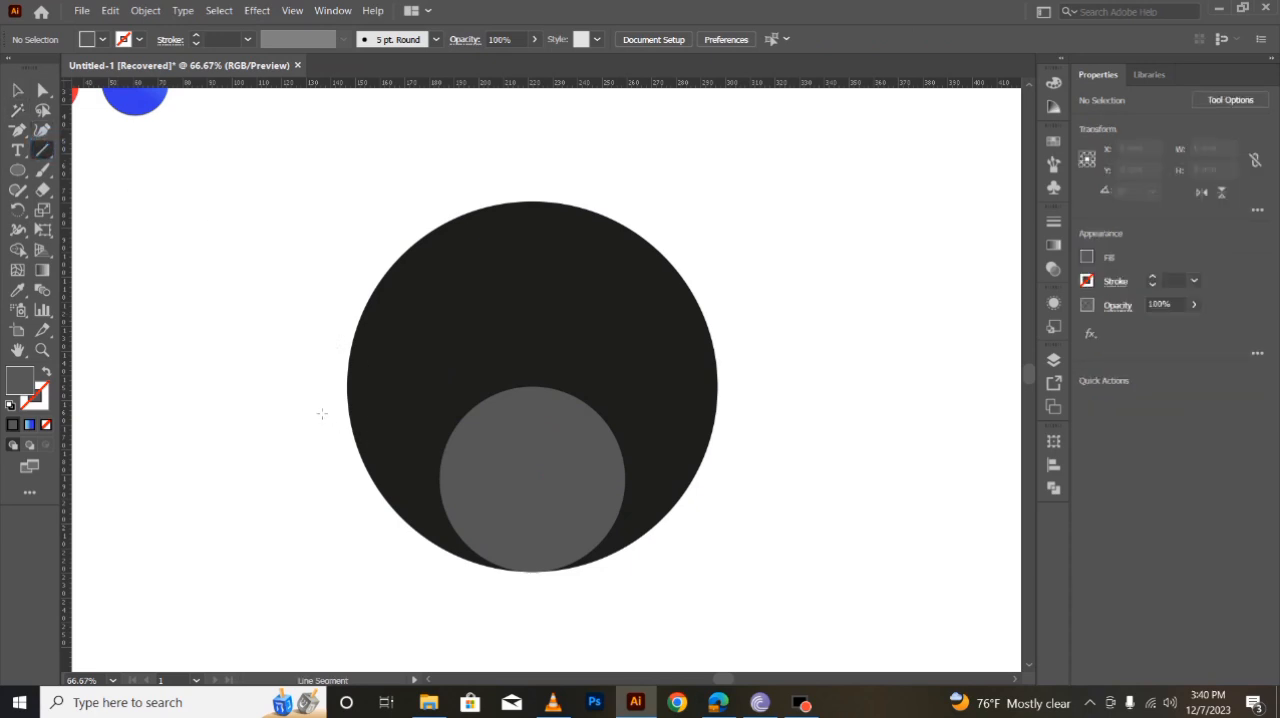
{"action": "left_click_drag", "start_coordinate": [317, 386], "coordinate": [790, 395]}
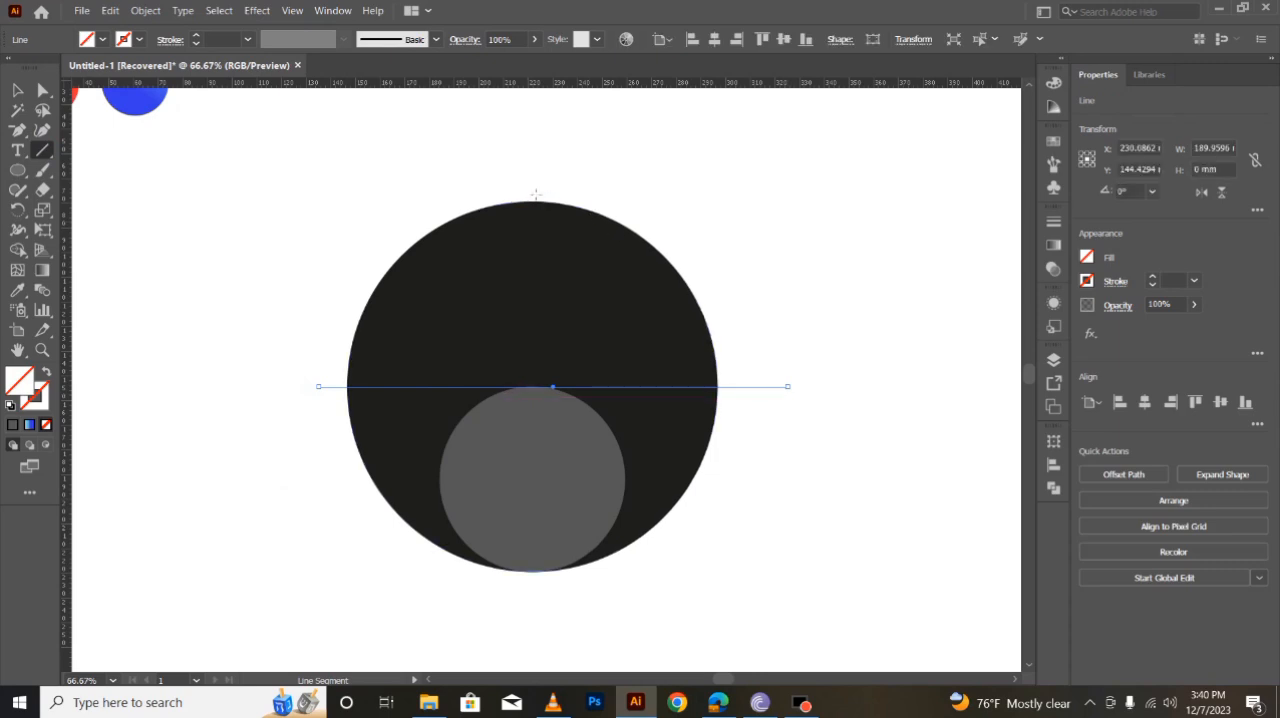
{"action": "left_click_drag", "start_coordinate": [533, 178], "coordinate": [545, 615]}
- Give both crossing lines a white stroke
{"action": "left_click", "coordinate": [18, 90]}
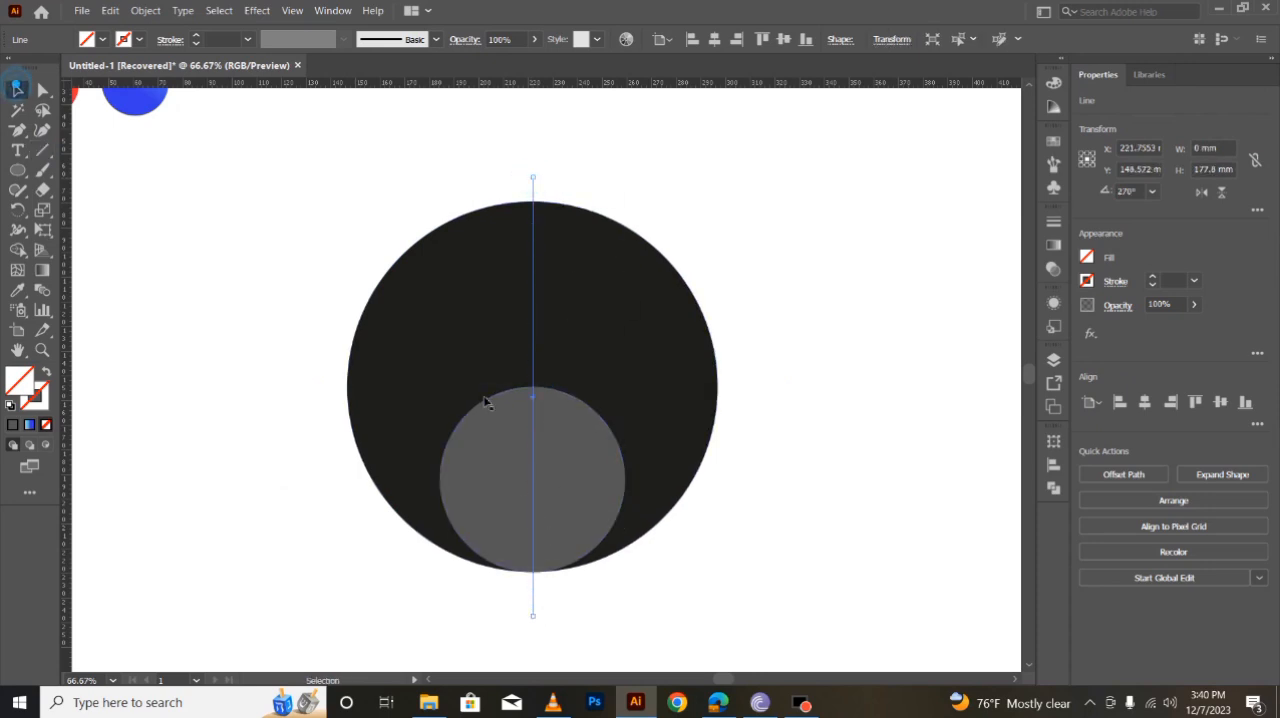
{"action": "left_click", "coordinate": [369, 387], "text": "shift"}
{"action": "left_click", "coordinate": [1086, 281]}
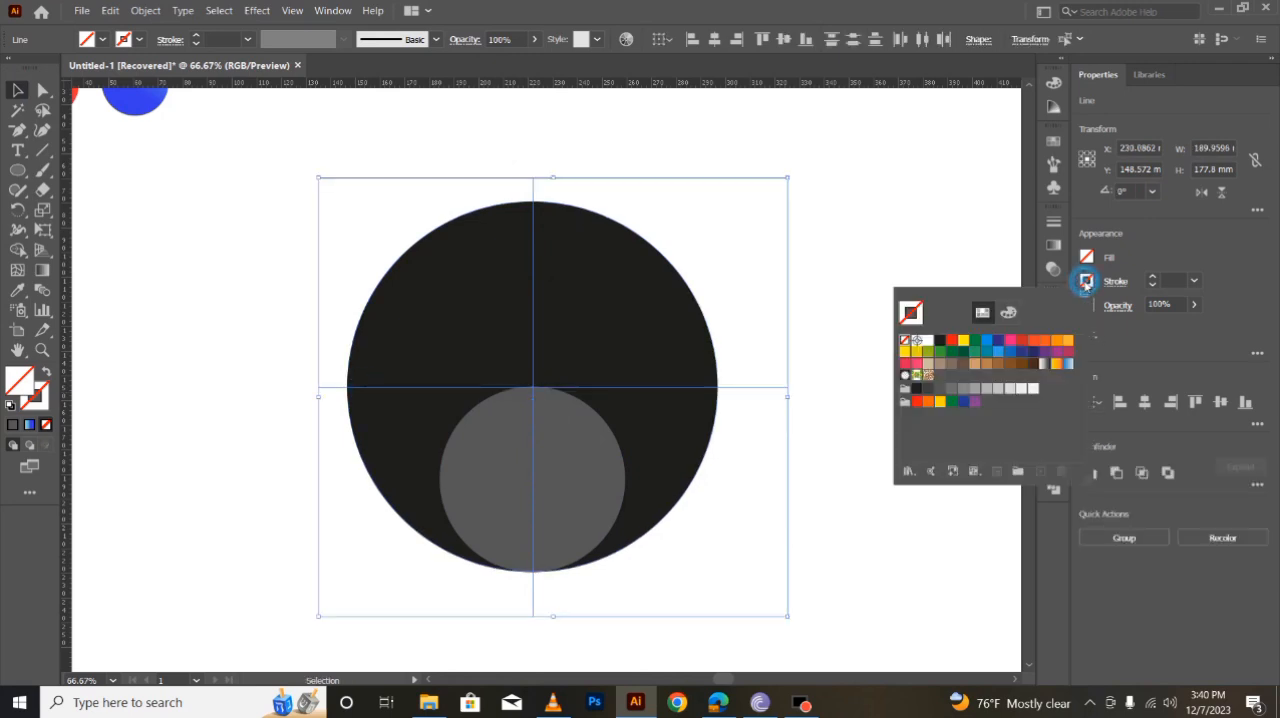
{"action": "left_click", "coordinate": [938, 348]}
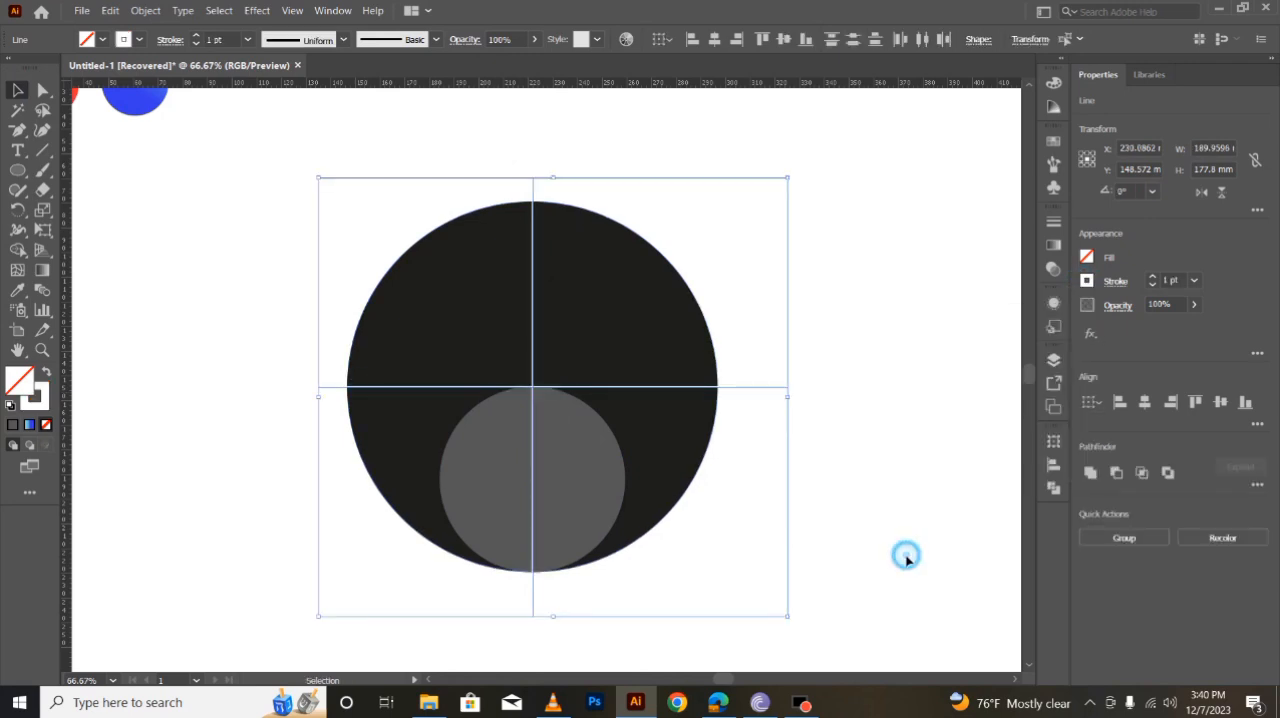
{"action": "left_click", "coordinate": [905, 553]}
{"action": "left_click", "coordinate": [834, 530]}
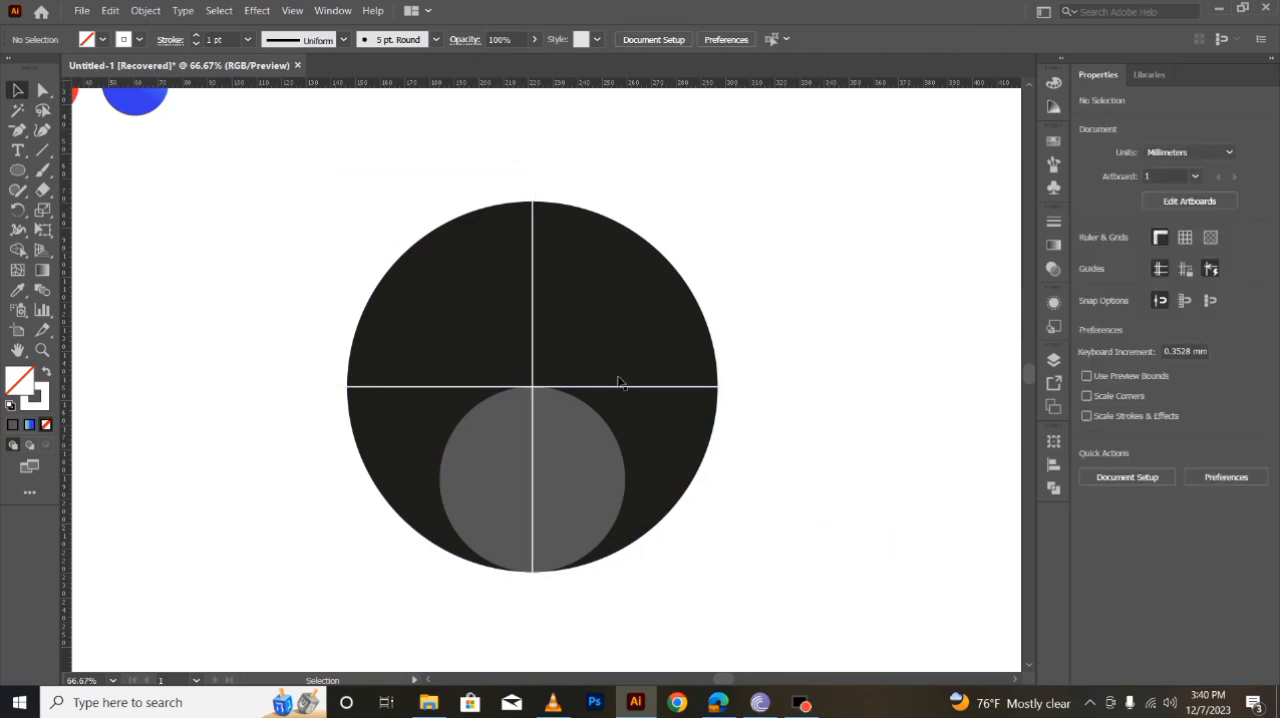
- Subtract the grey circle from the black circle with the Pathfinder's Minus Front
{"action": "left_click", "coordinate": [590, 481]}
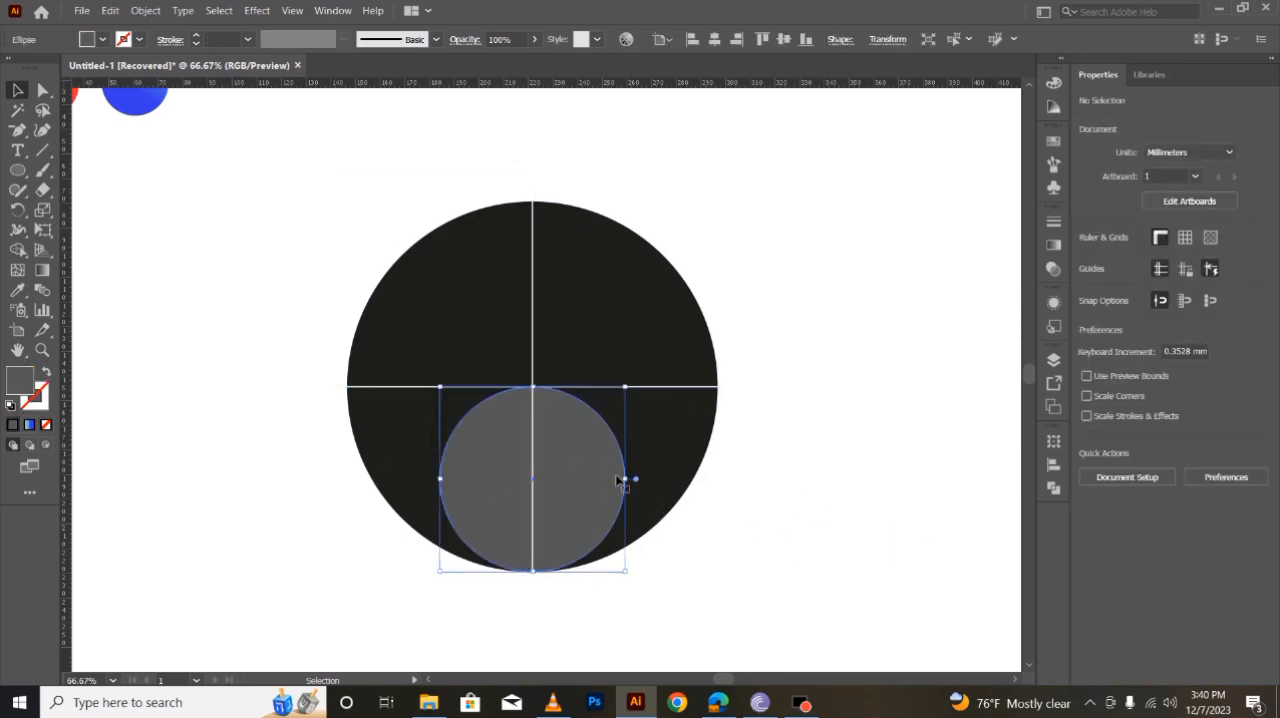
{"action": "left_click", "coordinate": [679, 451], "text": "shift"}
{"action": "left_click", "coordinate": [1053, 489]}
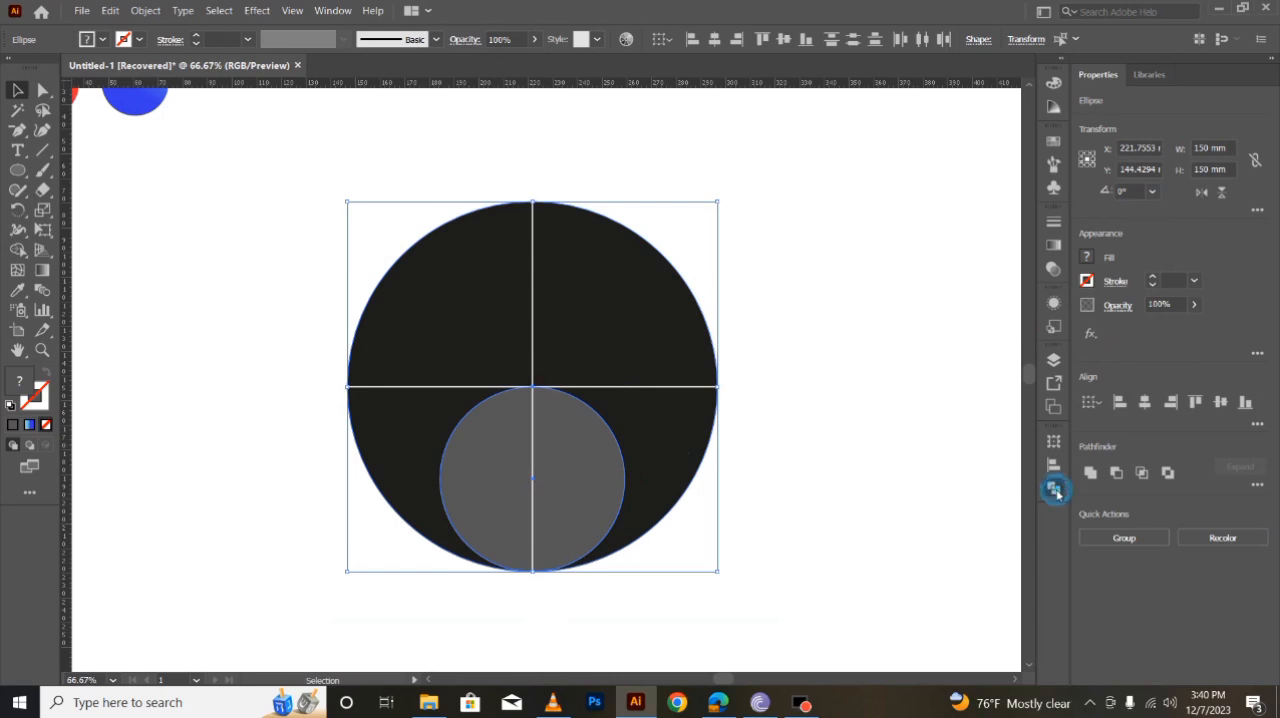
{"action": "left_click", "coordinate": [891, 479]}
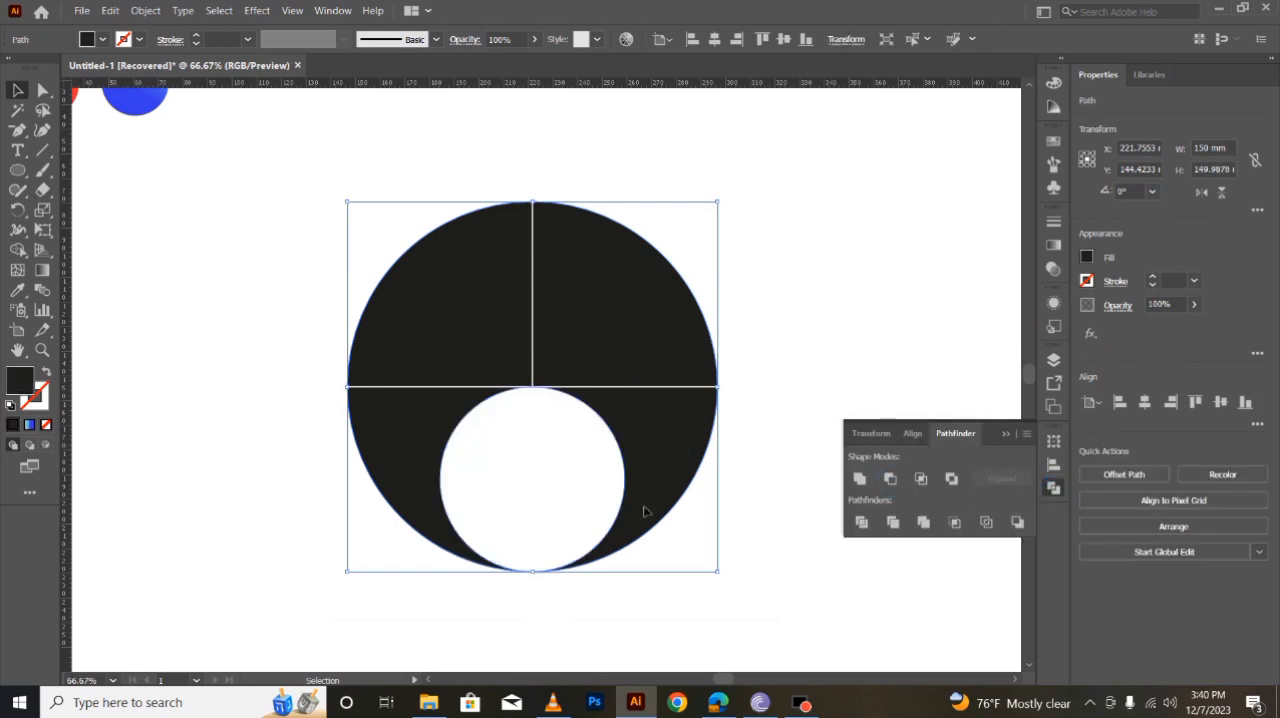
{"action": "left_click", "coordinate": [1003, 435]}
{"action": "left_click", "coordinate": [956, 329]}
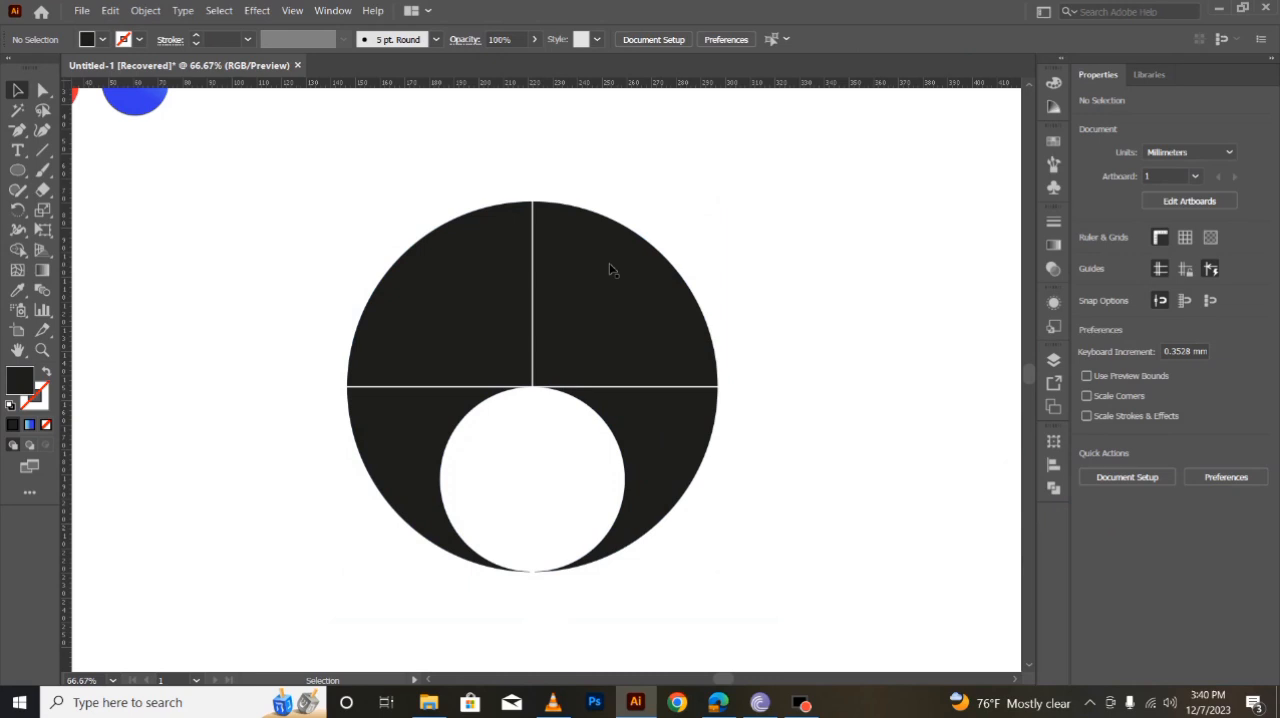
- Split the black shape along the vertical line with Divide Objects Below
{"action": "left_click", "coordinate": [533, 259]}
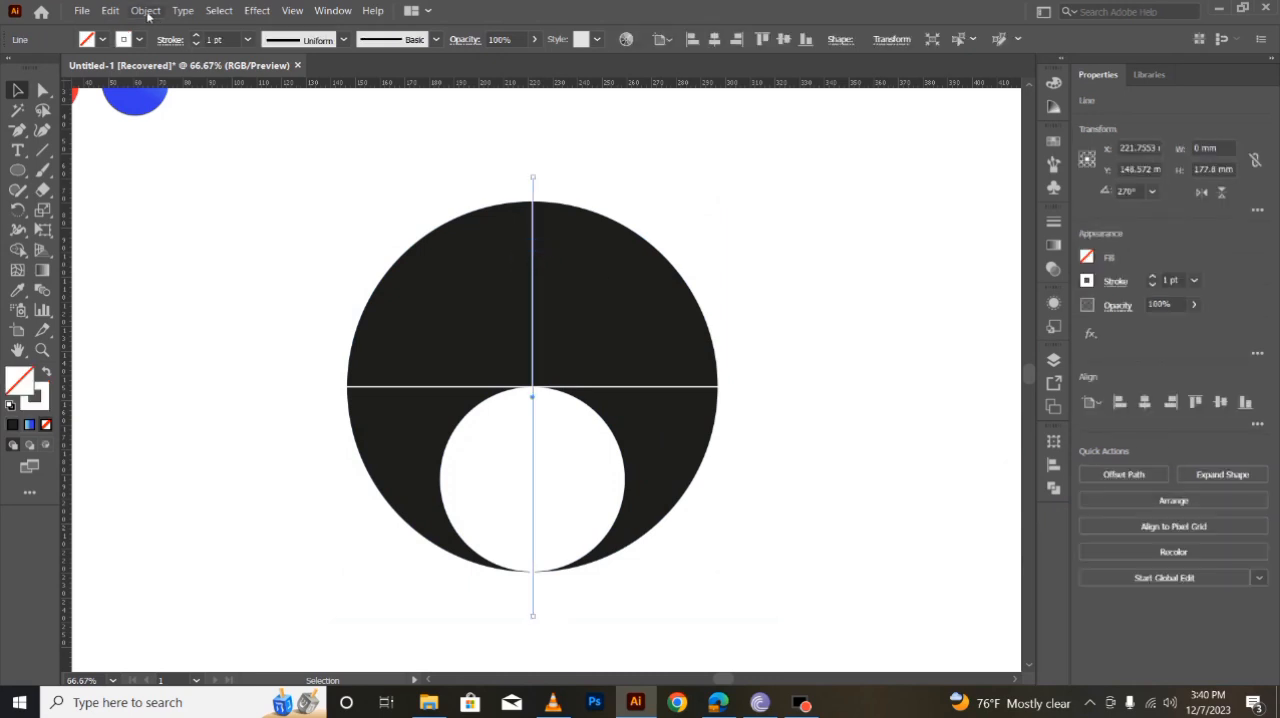
{"action": "left_click", "coordinate": [146, 12]}
{"action": "mouse_move", "coordinate": [229, 357]}
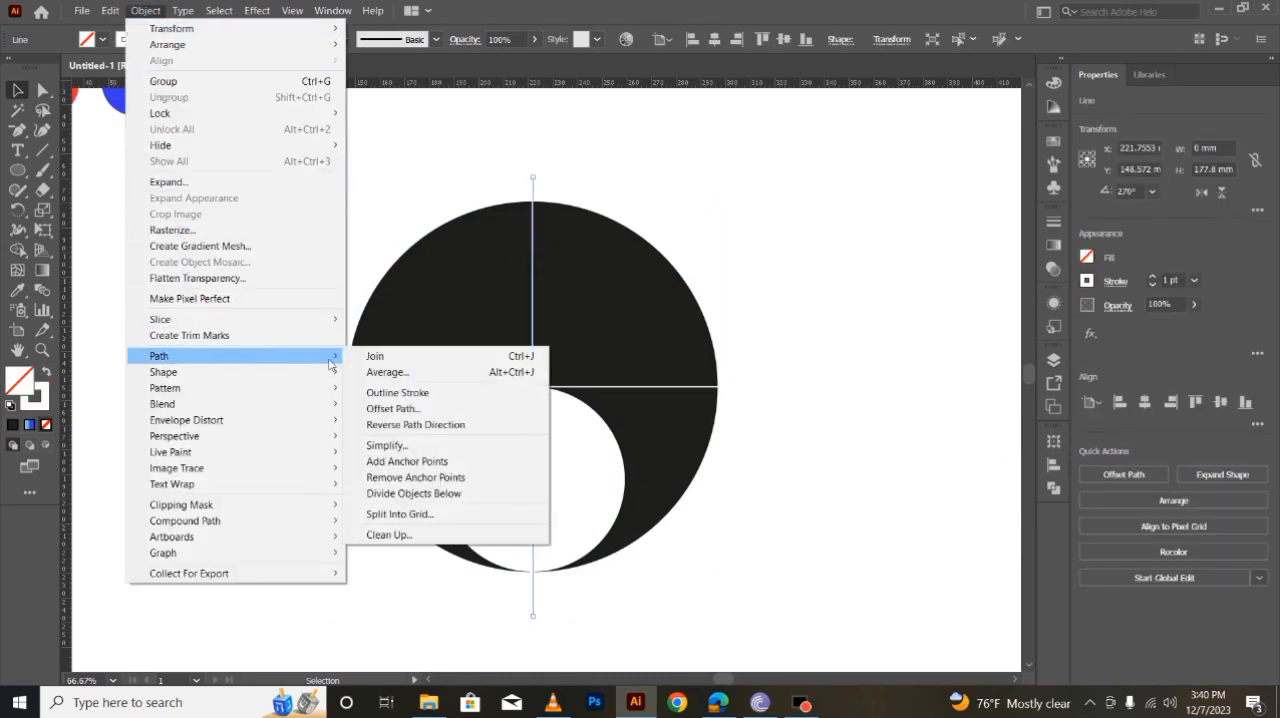
{"action": "left_click", "coordinate": [413, 493]}
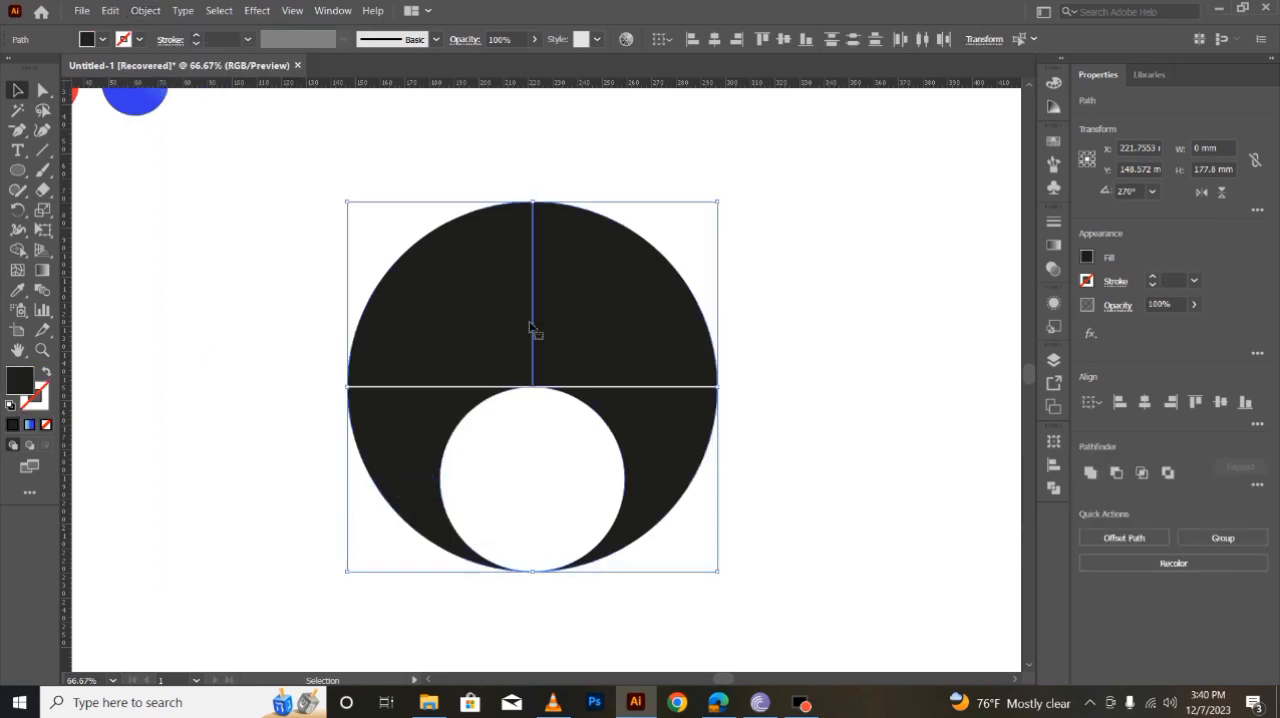
{"action": "left_click", "coordinate": [274, 306]}
- Split both black halves along the horizontal line with Divide Objects Below
{"action": "left_click", "coordinate": [398, 395]}
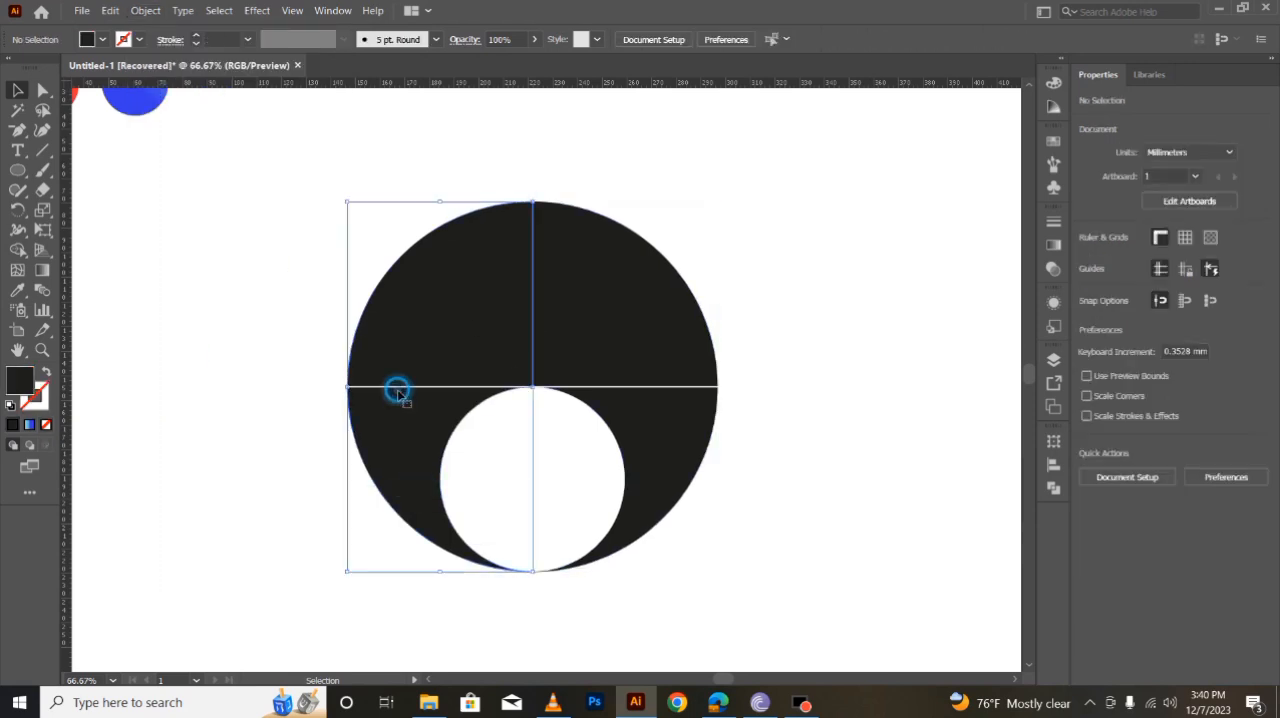
{"action": "left_click", "coordinate": [277, 354]}
{"action": "left_click", "coordinate": [676, 393]}
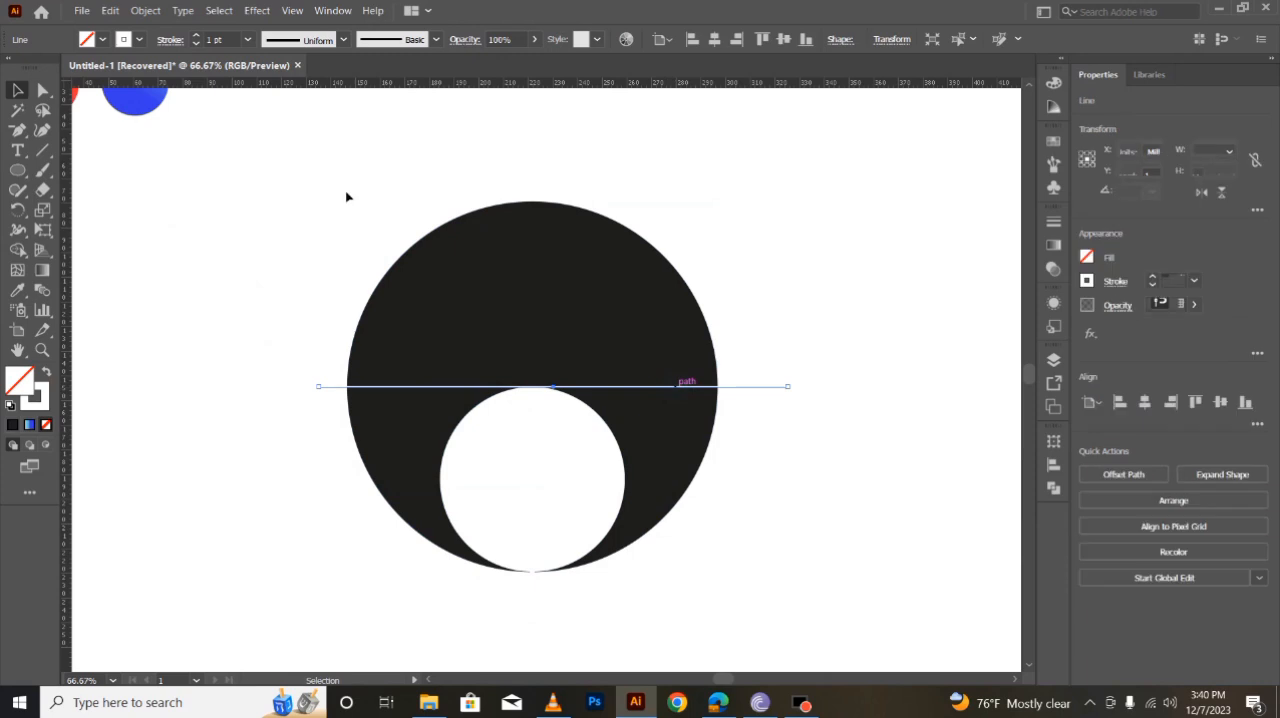
{"action": "left_click", "coordinate": [145, 10]}
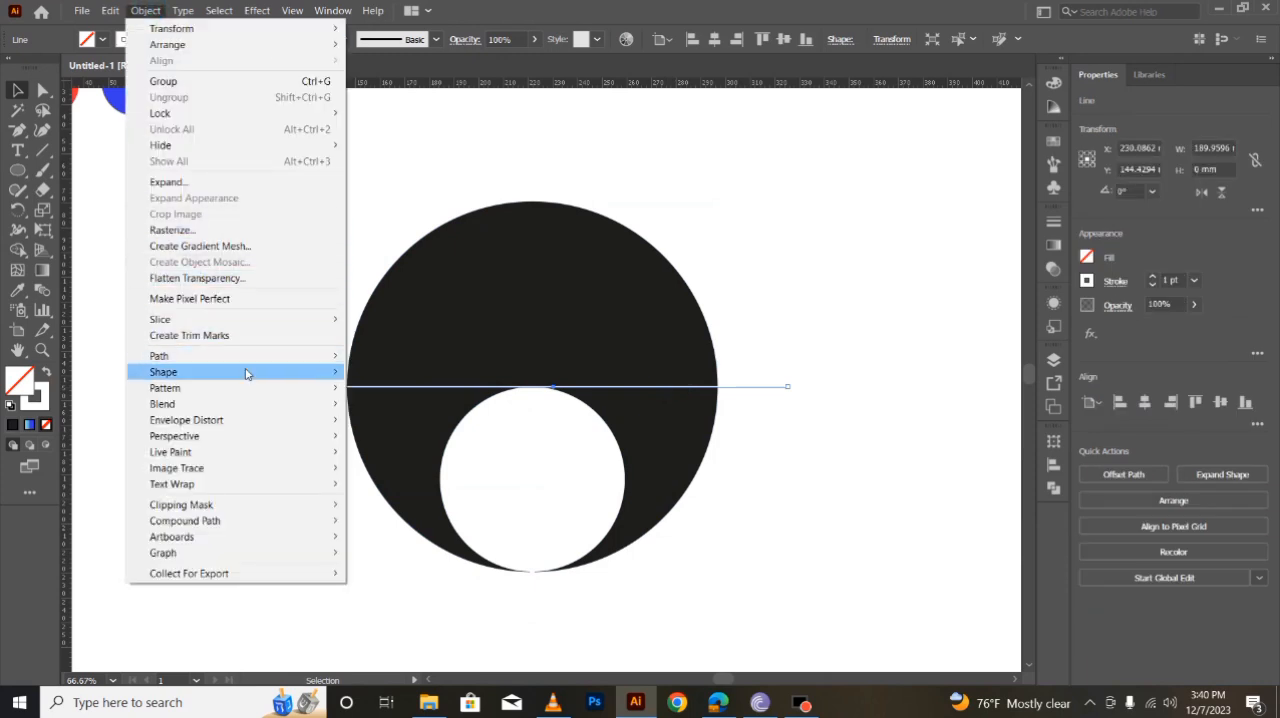
{"action": "mouse_move", "coordinate": [252, 360]}
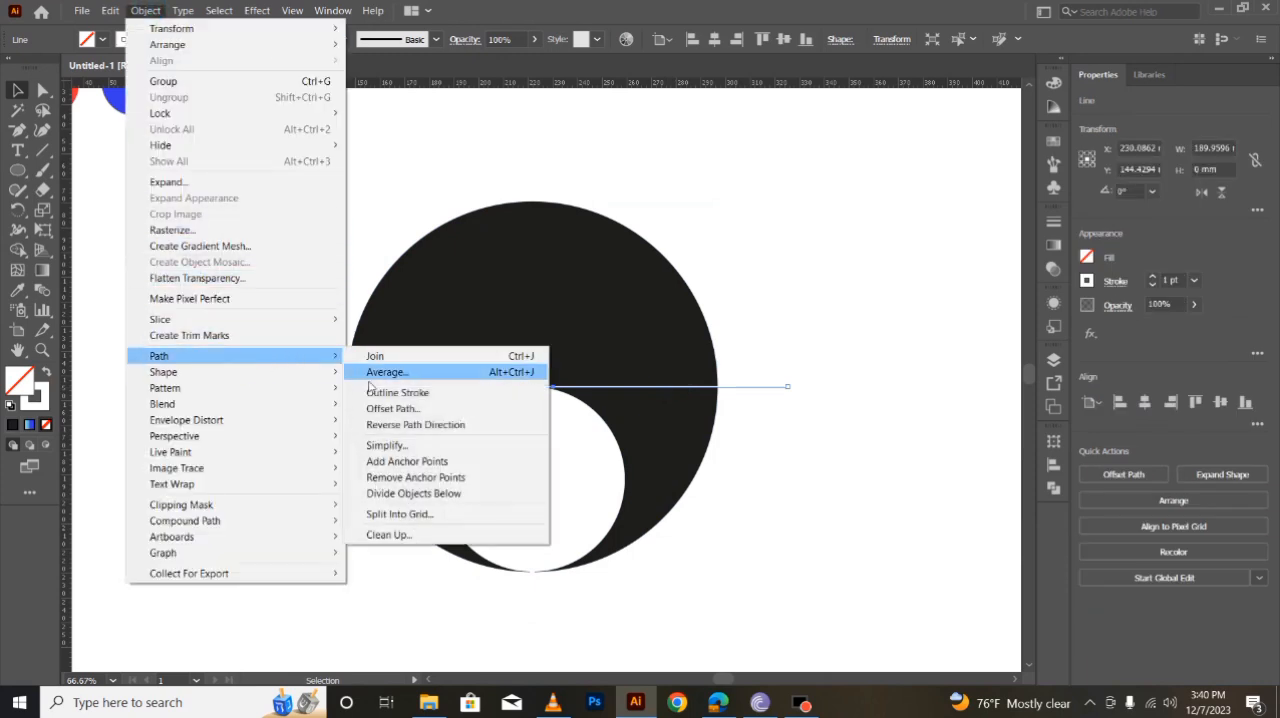
{"action": "left_click", "coordinate": [396, 497]}
{"action": "left_click", "coordinate": [276, 200]}
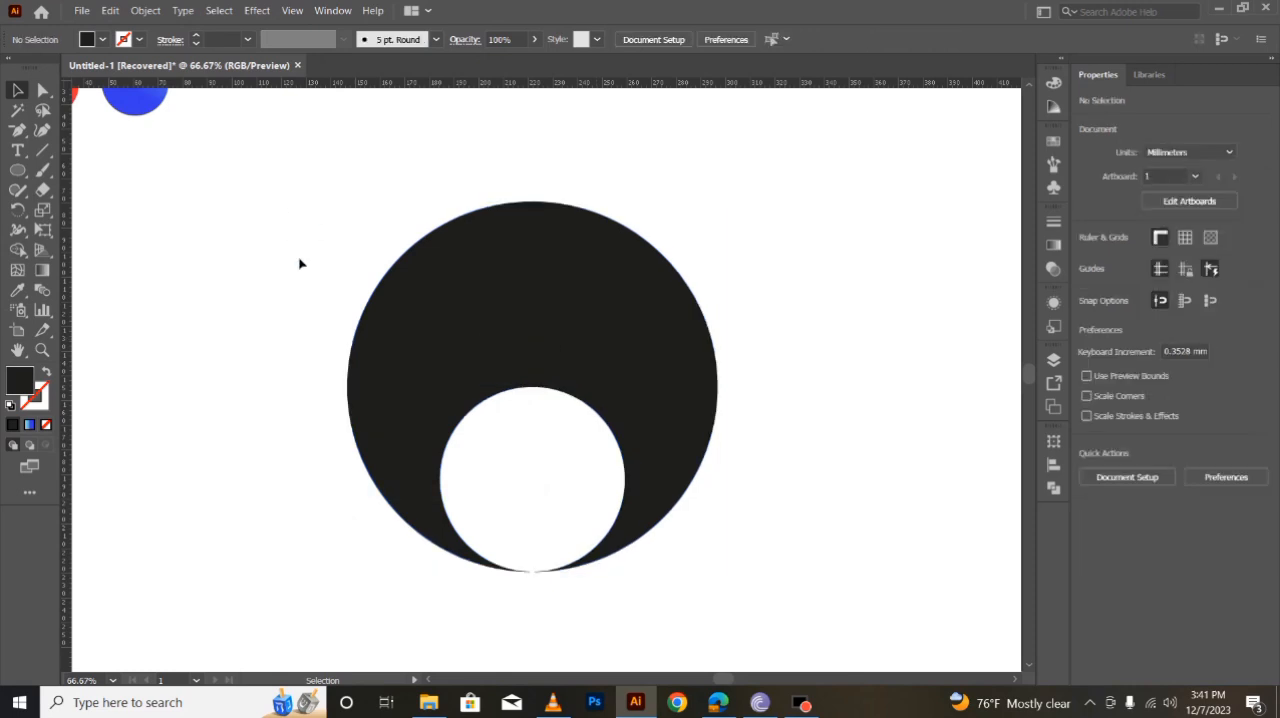
- Delete the two upper quarters and the lower-right piece, keeping only the lower-left curved piece
{"action": "left_click", "coordinate": [428, 334]}
{"action": "left_click", "coordinate": [594, 300], "text": "shift"}
{"action": "left_click", "coordinate": [678, 449], "text": "shift"}
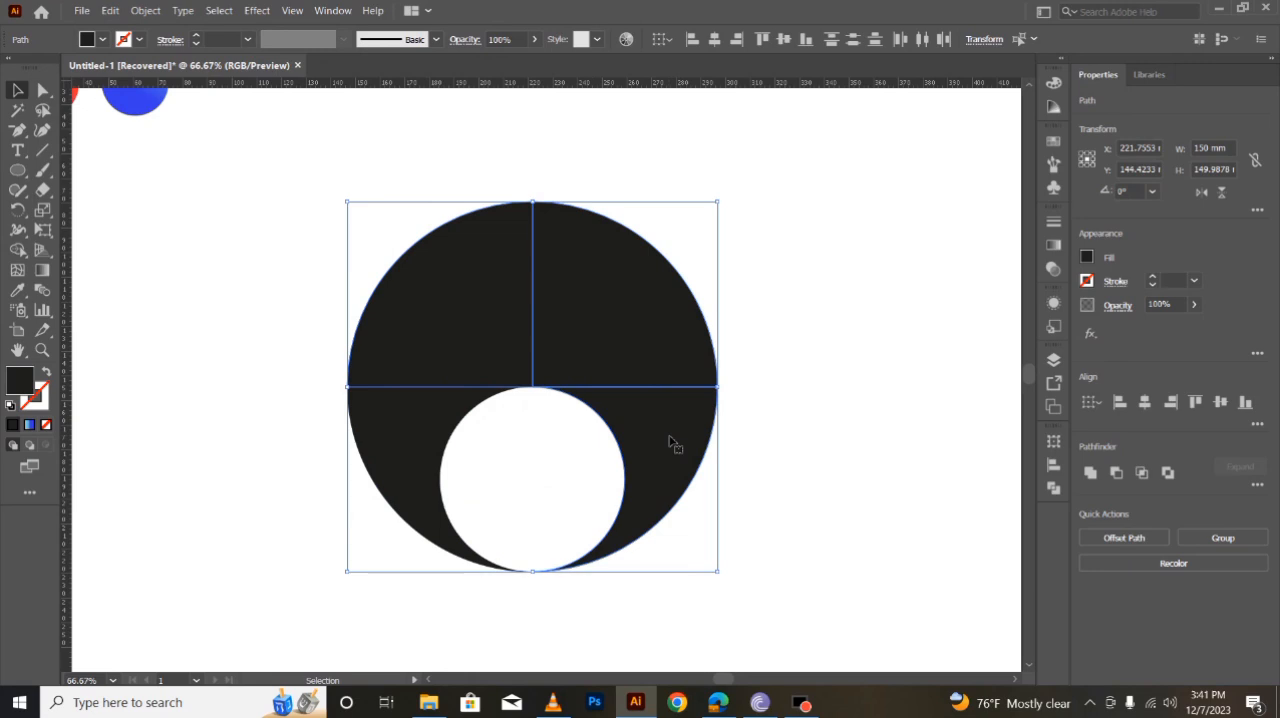
{"action": "key", "text": "Delete"}
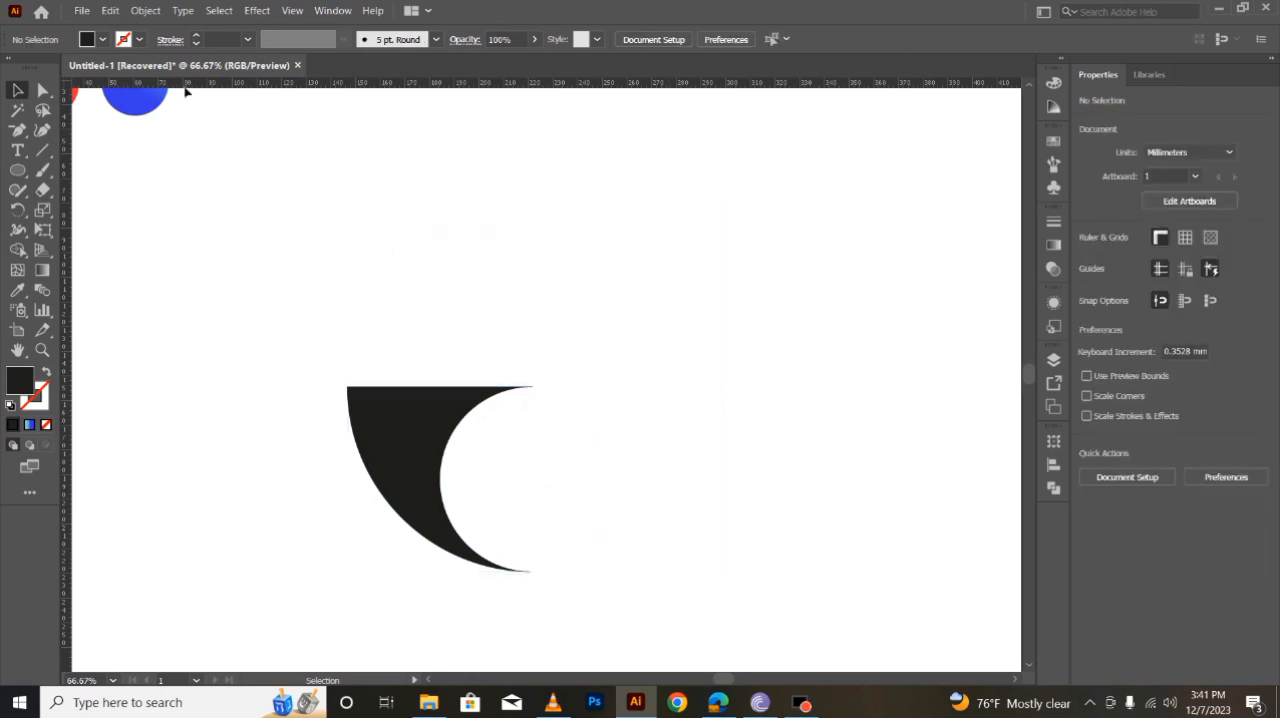
- Paste the copied grey circle in front at its original position beside the curved piece
{"action": "left_click", "coordinate": [112, 13]}
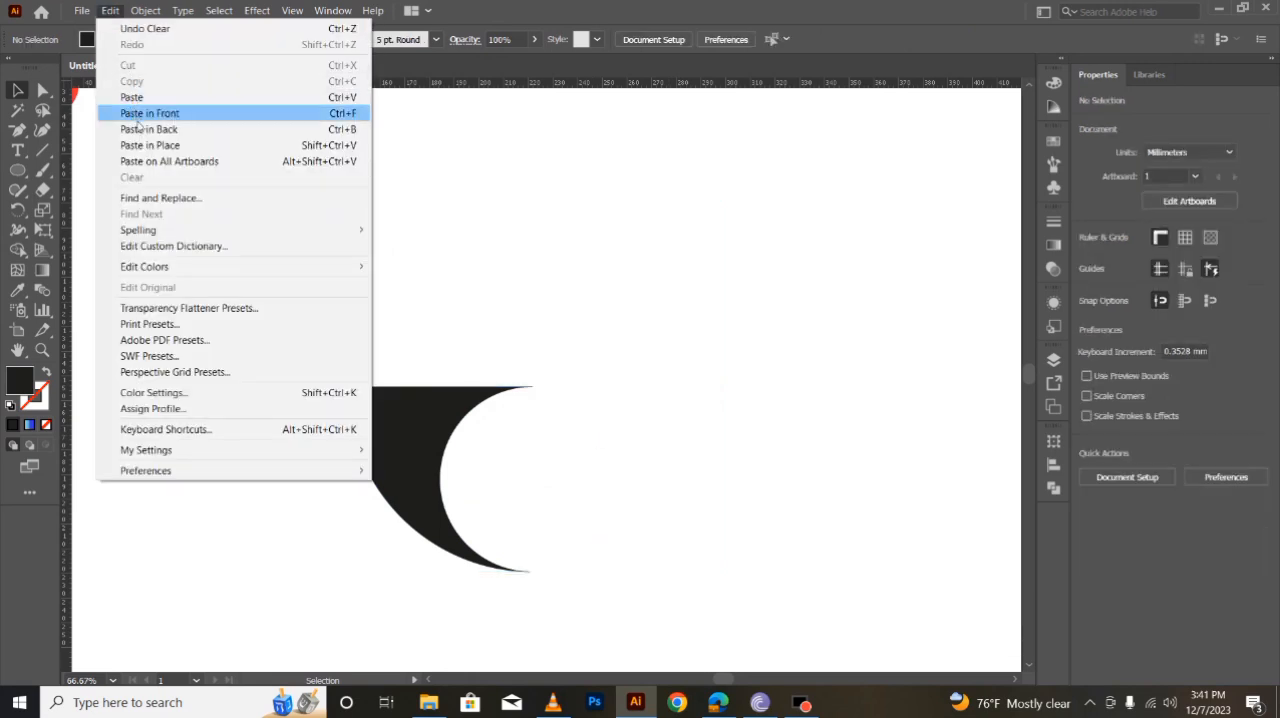
{"action": "left_click", "coordinate": [148, 116]}
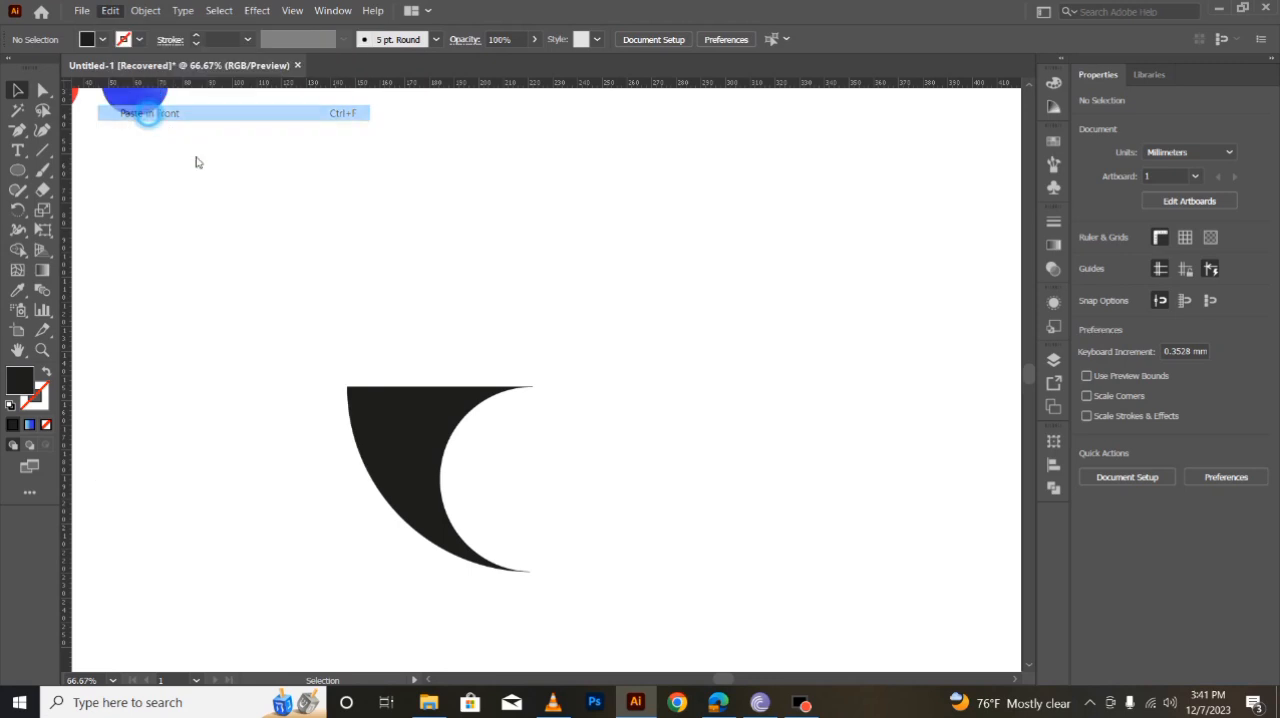
{"action": "left_click", "coordinate": [263, 428]}
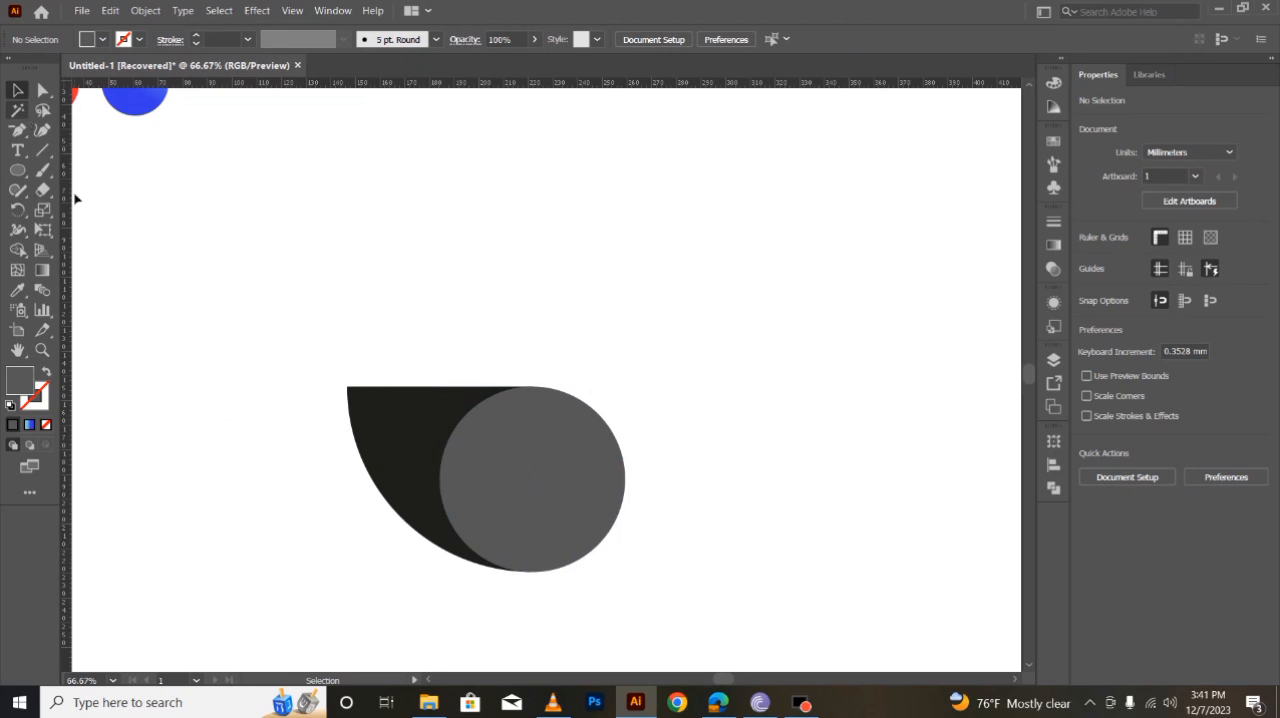
- Delete the black piece's anchor point at the top of the grey circle with the Delete Anchor Point tool
{"action": "left_click", "coordinate": [408, 429]}
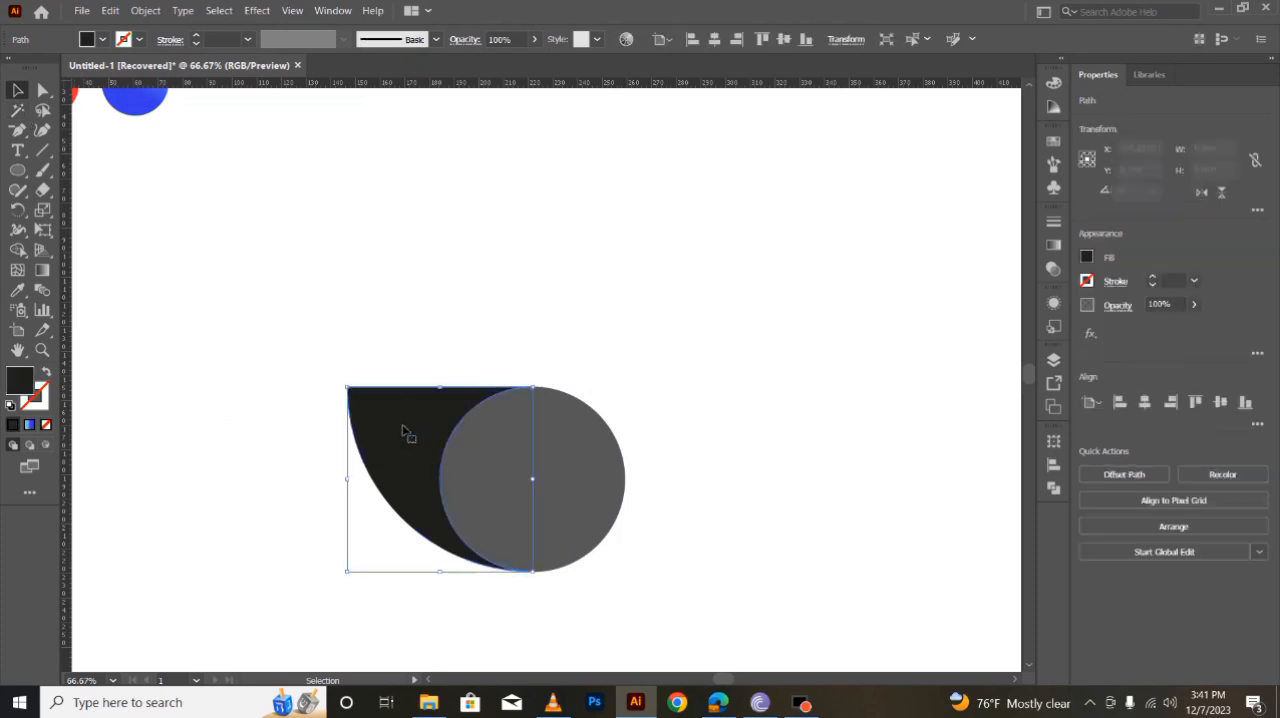
{"action": "left_click", "coordinate": [17, 130]}
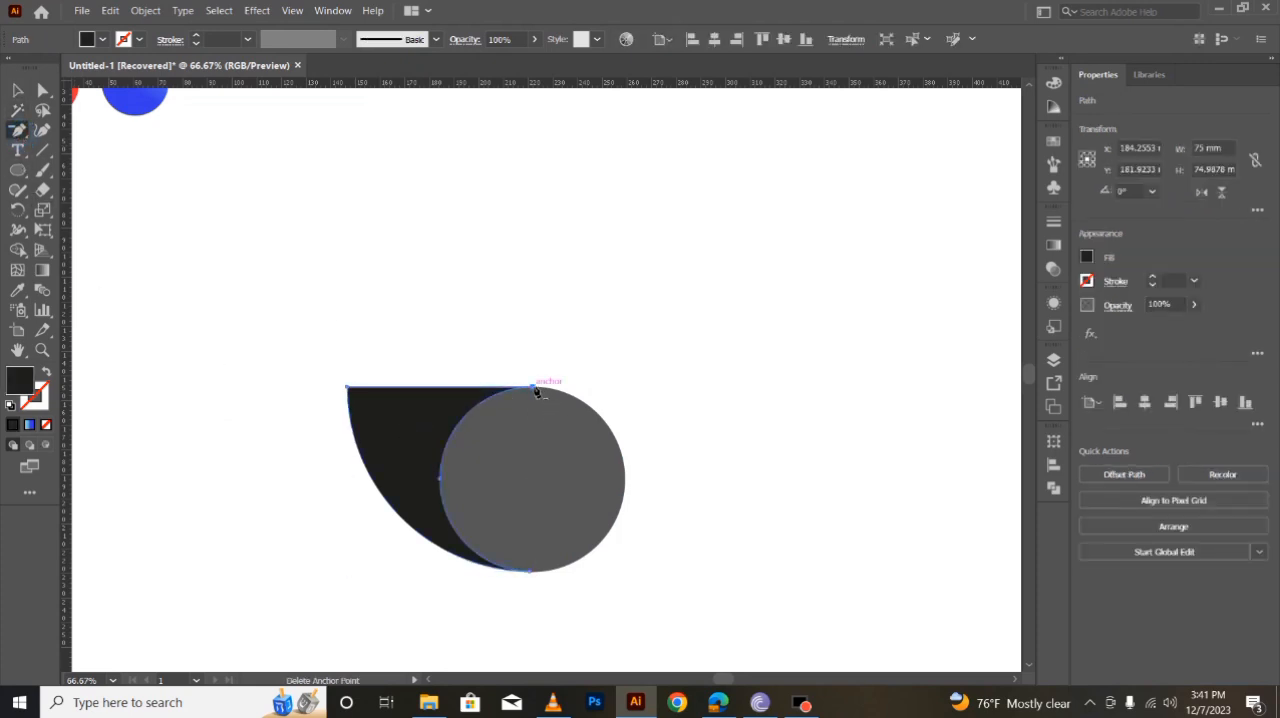
{"action": "left_click", "coordinate": [534, 389]}
- Extend the black piece's curve handle straight up from the circle's left edge until level with the circle's top, forming a leaf
{"action": "left_click", "coordinate": [45, 92]}
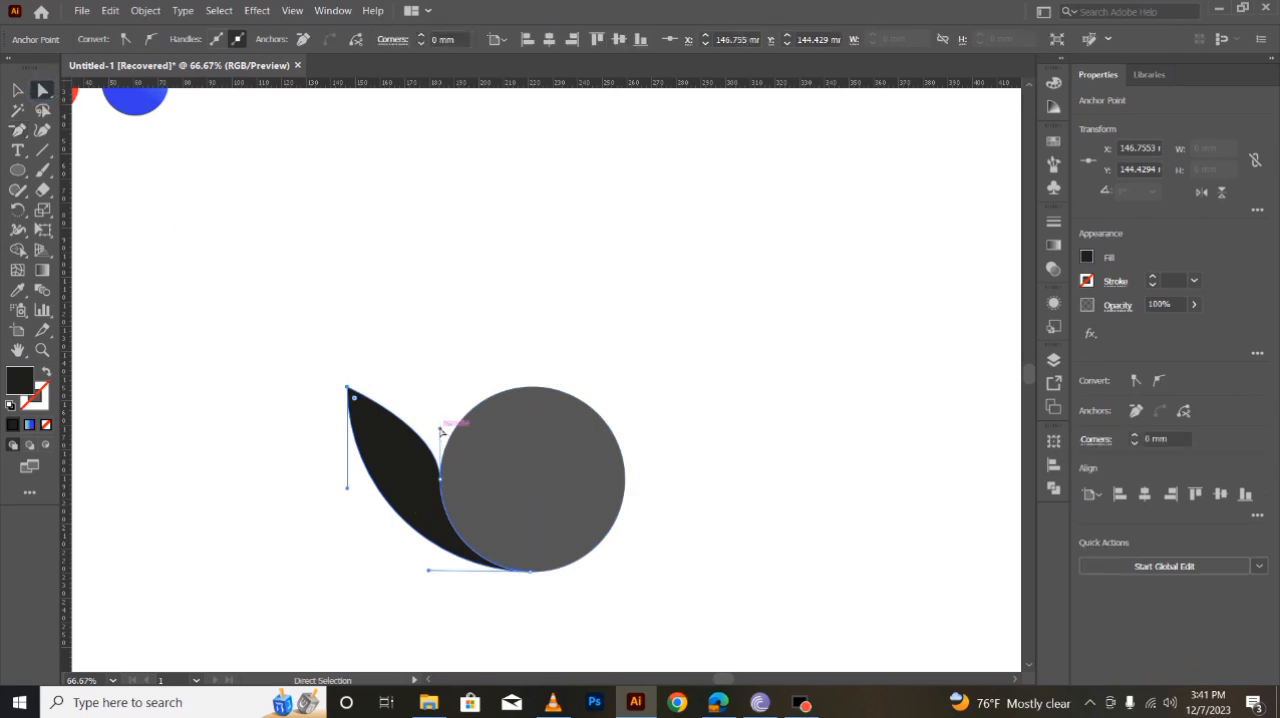
{"action": "left_click_drag", "start_coordinate": [441, 432], "coordinate": [439, 390]}
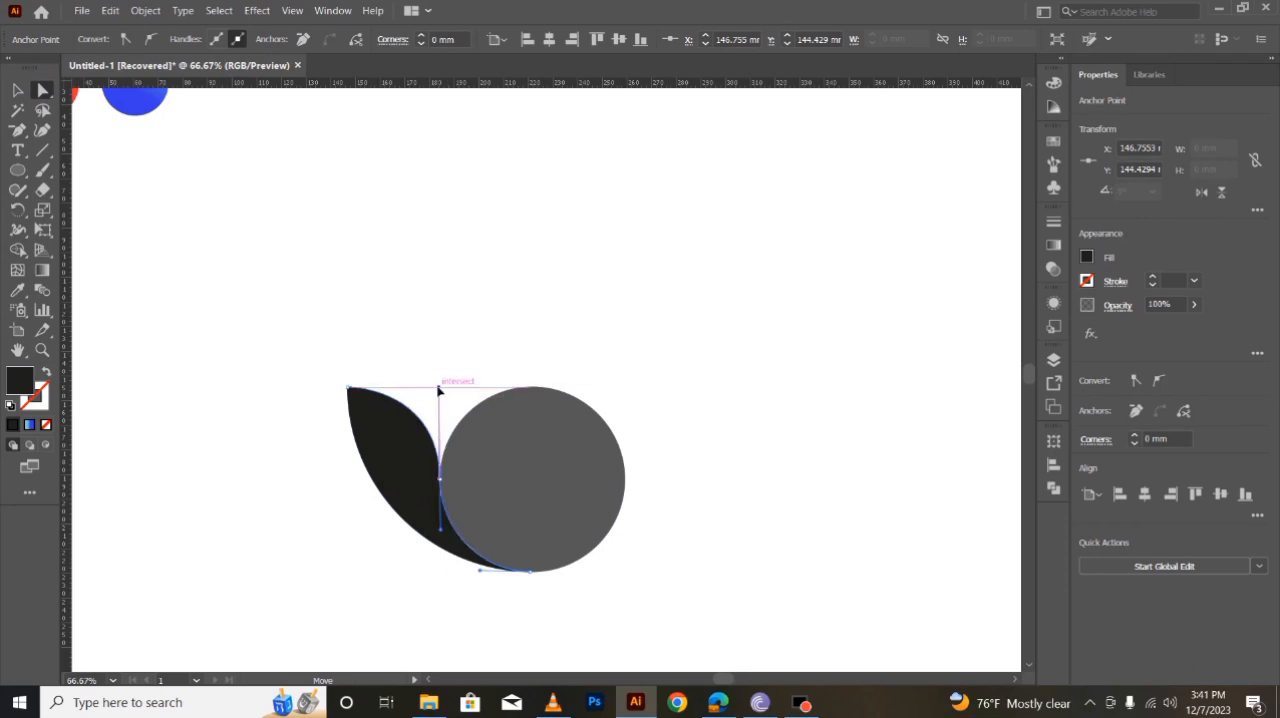
{"action": "left_click_drag", "start_coordinate": [439, 391], "coordinate": [439, 390]}
{"action": "left_click", "coordinate": [14, 91]}
{"action": "left_click", "coordinate": [186, 423]}
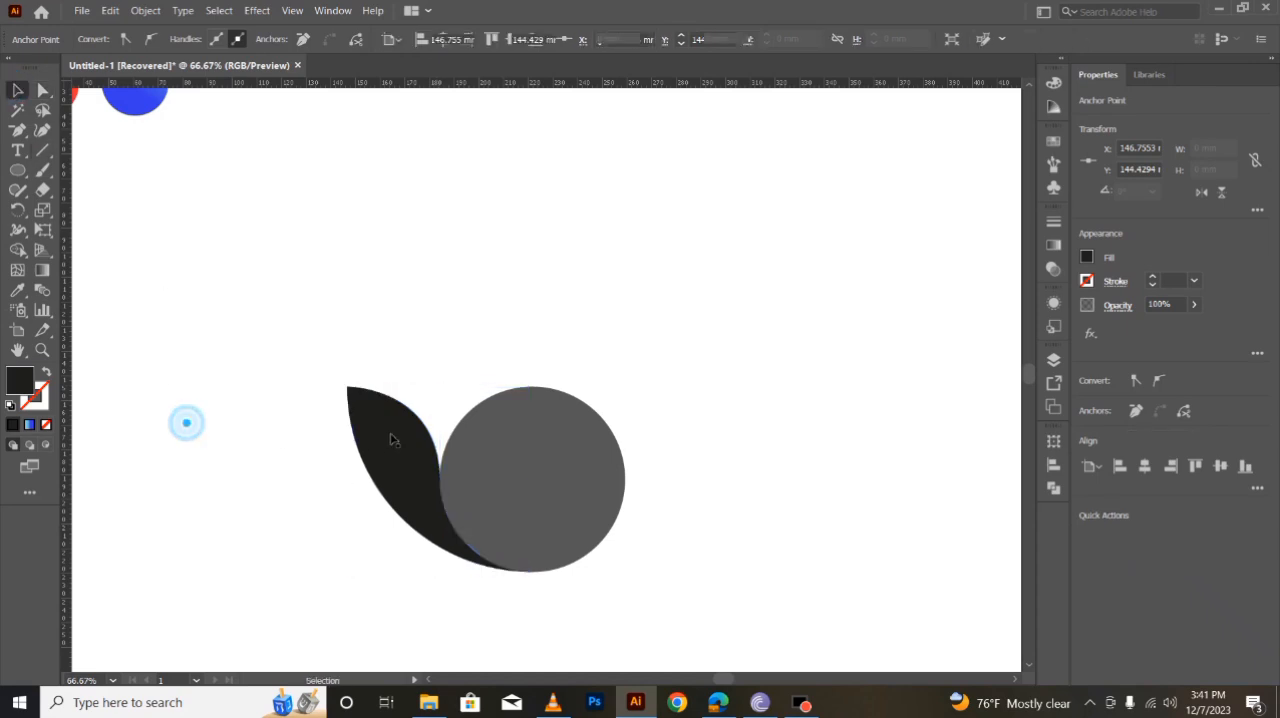
- Create a copy of the black leaf rotated by -13° about the centre of the grey circle
{"action": "left_click", "coordinate": [389, 434]}
{"action": "left_click", "coordinate": [18, 210]}
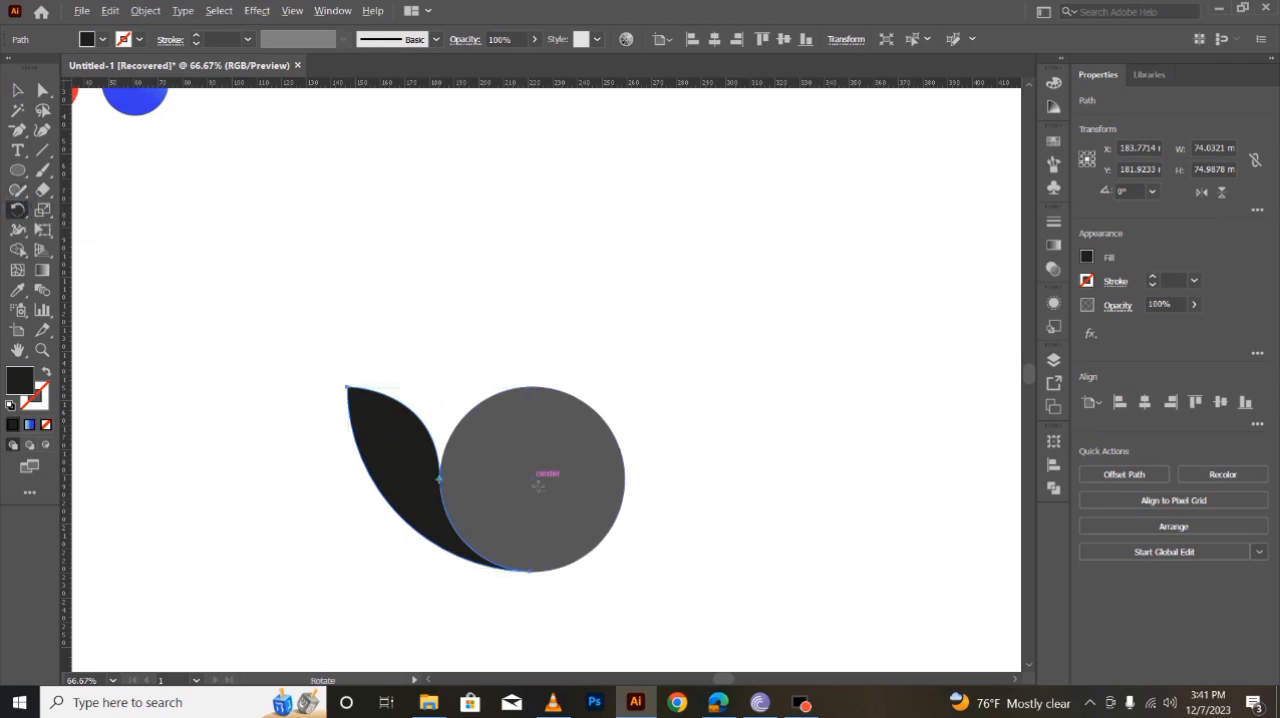
{"action": "left_click", "coordinate": [537, 482], "text": "alt"}
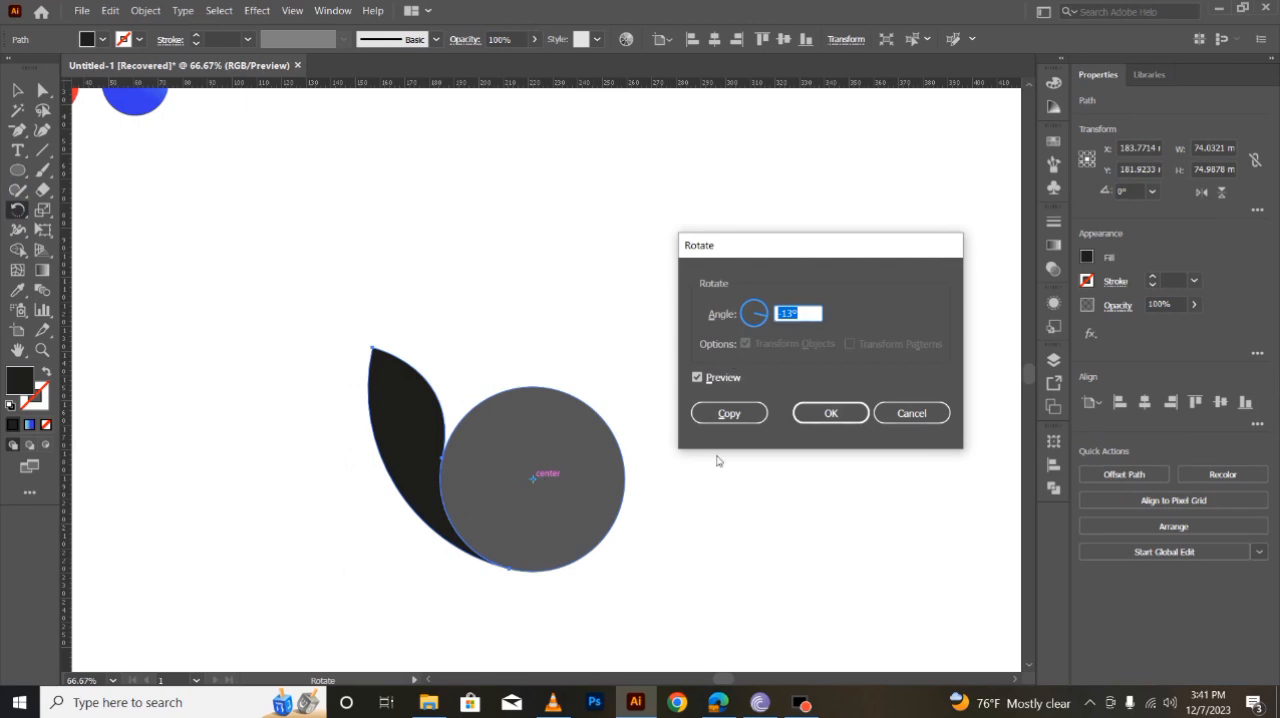
{"action": "left_click", "coordinate": [729, 413]}
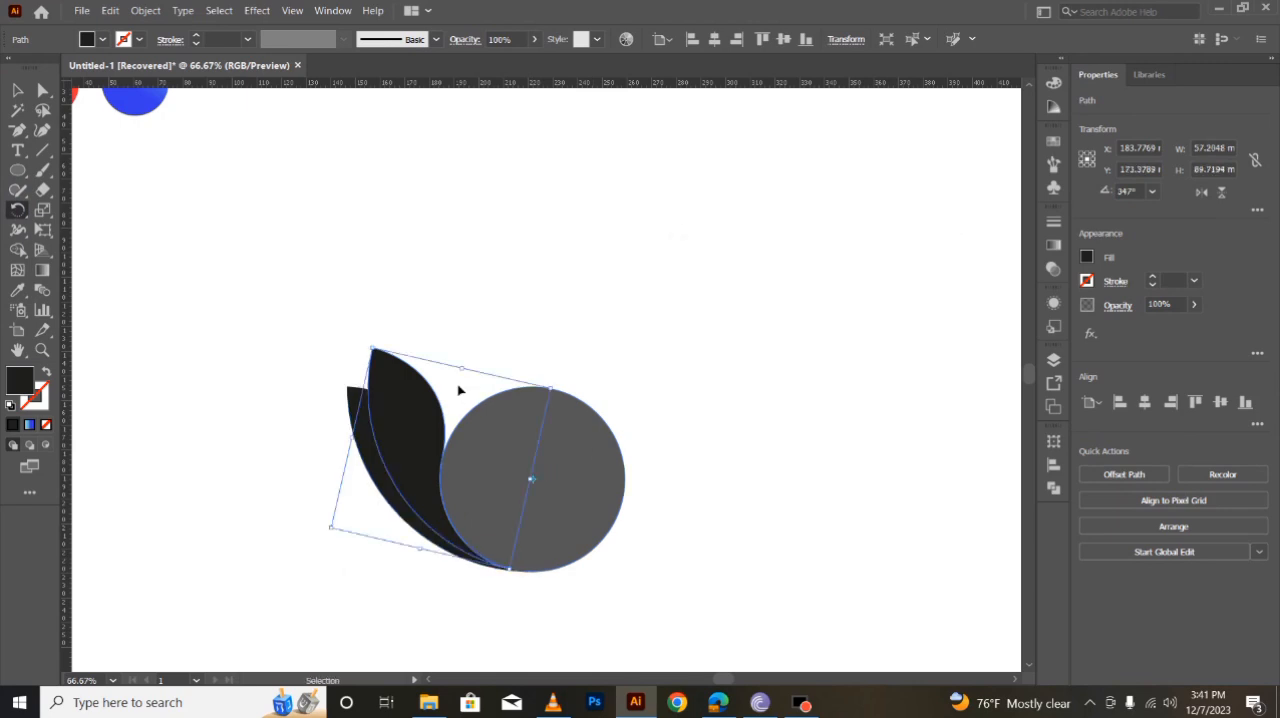
- Repeat the rotated leaf copy five more times around the circle to make a fan of seven leaves
{"action": "key", "text": "ctrl+d"}
{"action": "key", "text": "ctrl+d"}
{"action": "key", "text": "ctrl+d"}
{"action": "key", "text": "ctrl+d"}
{"action": "key", "text": "ctrl+d"}
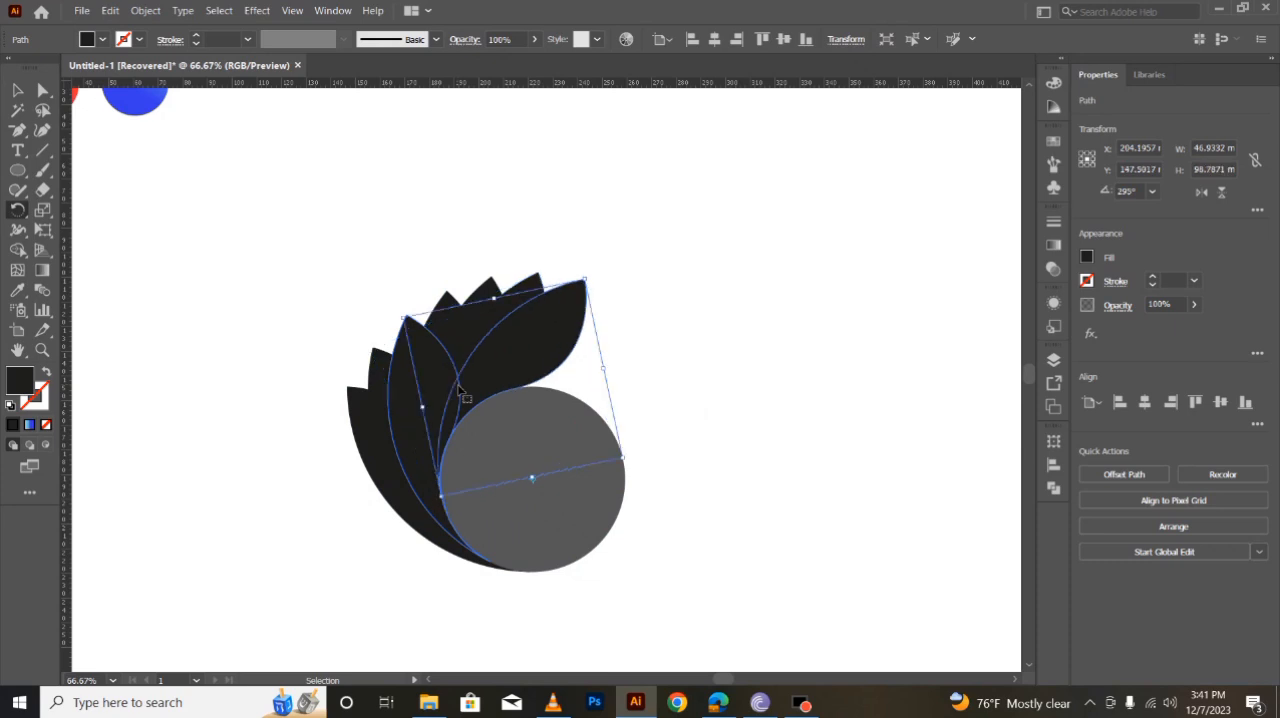
- Delete the grey circle and move the whole fan of black leaves up and to the right on the canvas
{"action": "left_click", "coordinate": [17, 90]}
{"action": "left_click", "coordinate": [177, 437]}
{"action": "left_click", "coordinate": [556, 527]}
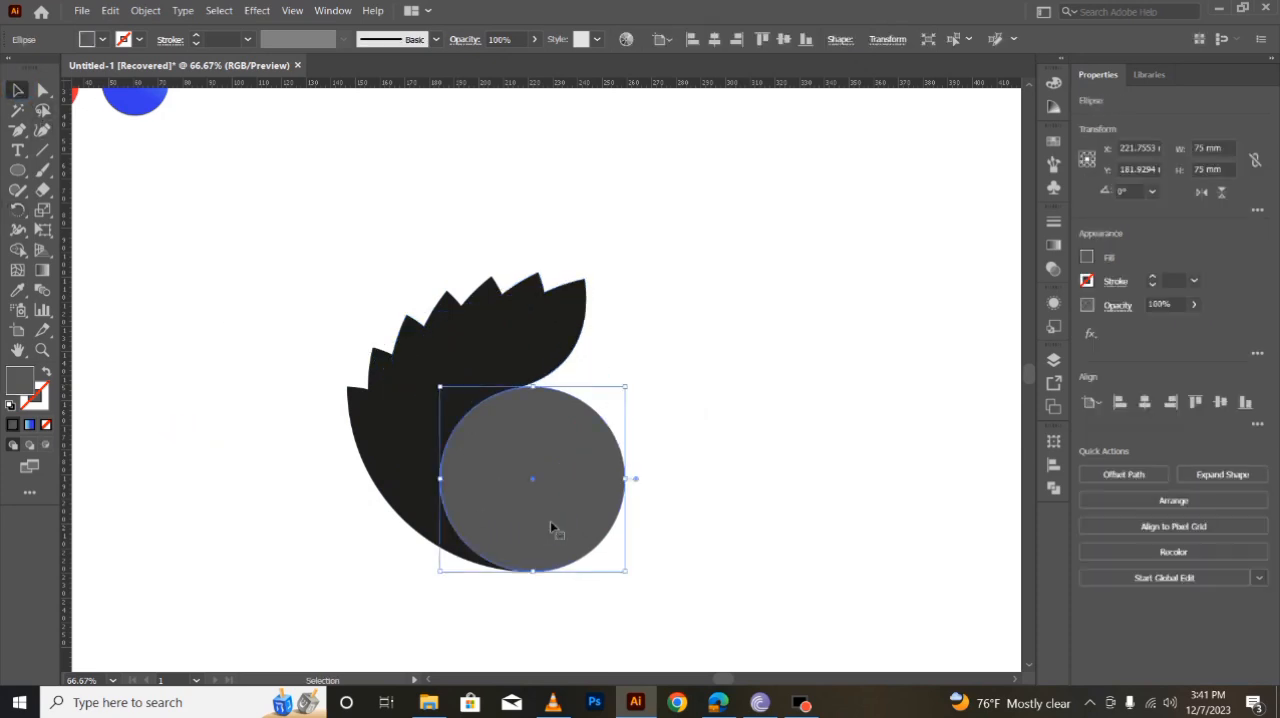
{"action": "key", "text": "Delete"}
{"action": "left_click", "coordinate": [762, 527]}
{"action": "left_click_drag", "start_coordinate": [353, 249], "coordinate": [509, 377]}
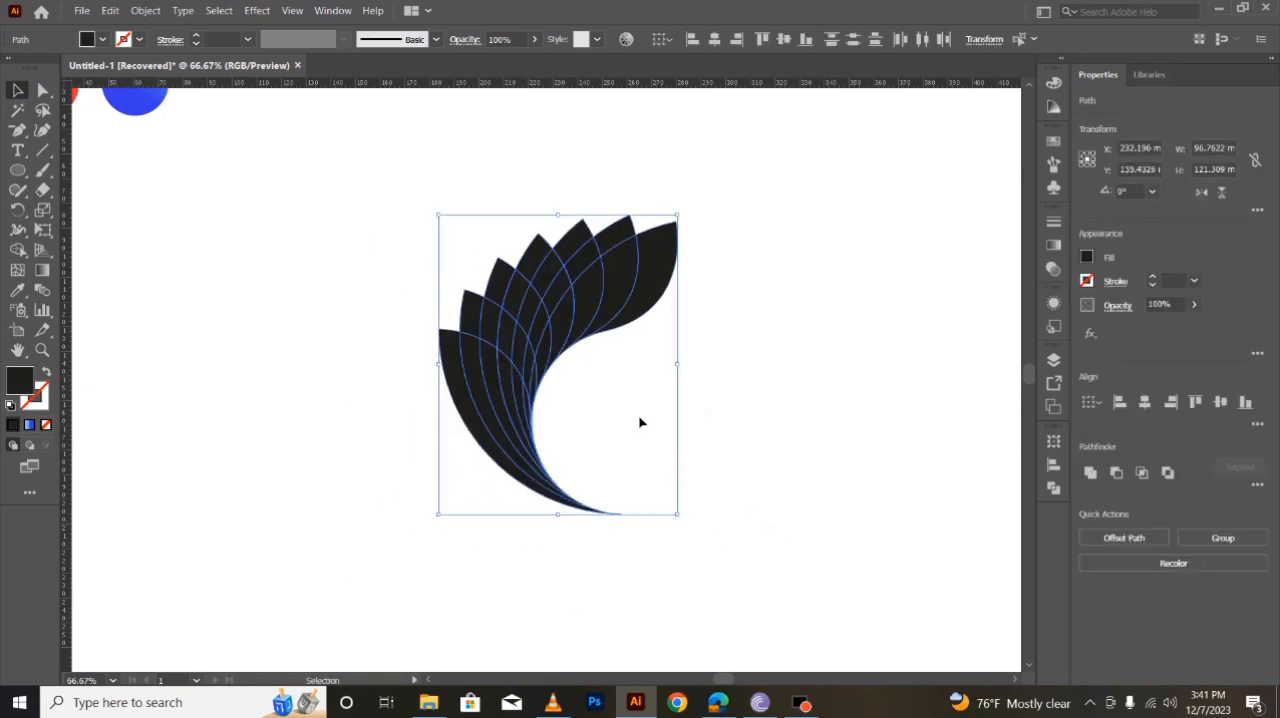
- Merge the overlapping pieces of the lower-left leaf into one black-filled shape with Shape Builder
{"action": "left_click", "coordinate": [18, 250]}
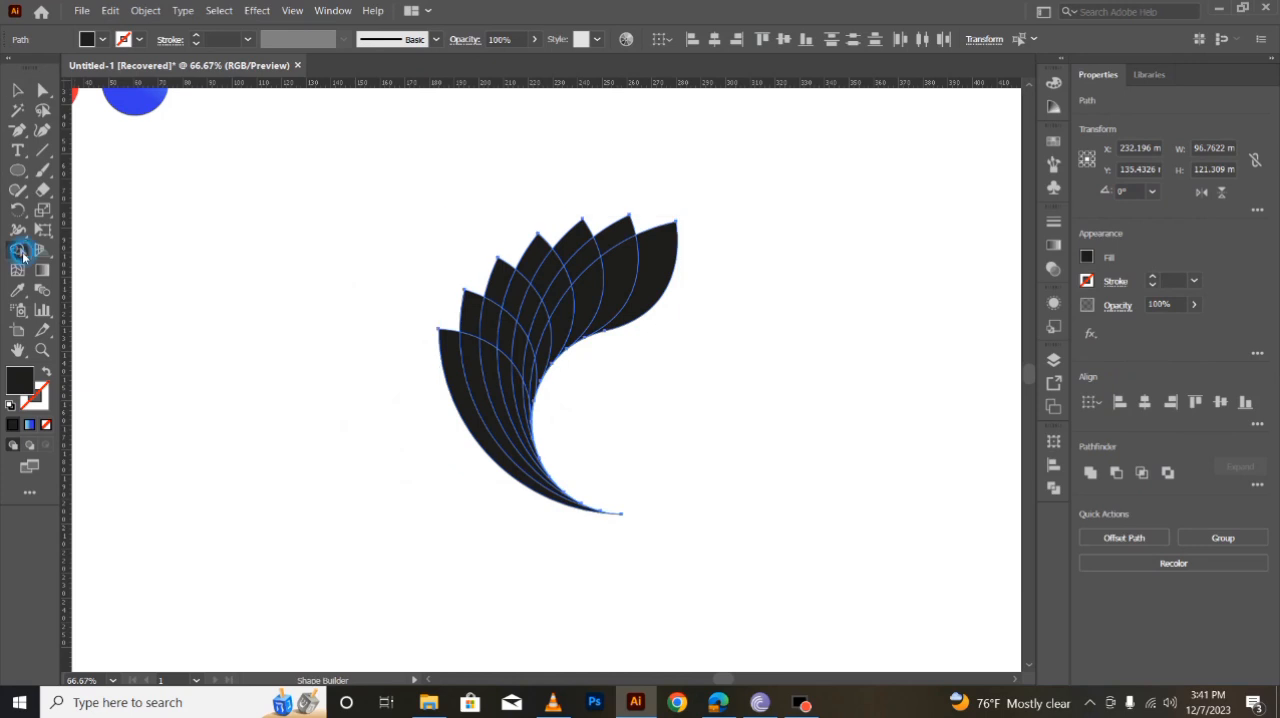
{"action": "left_click", "coordinate": [47, 371]}
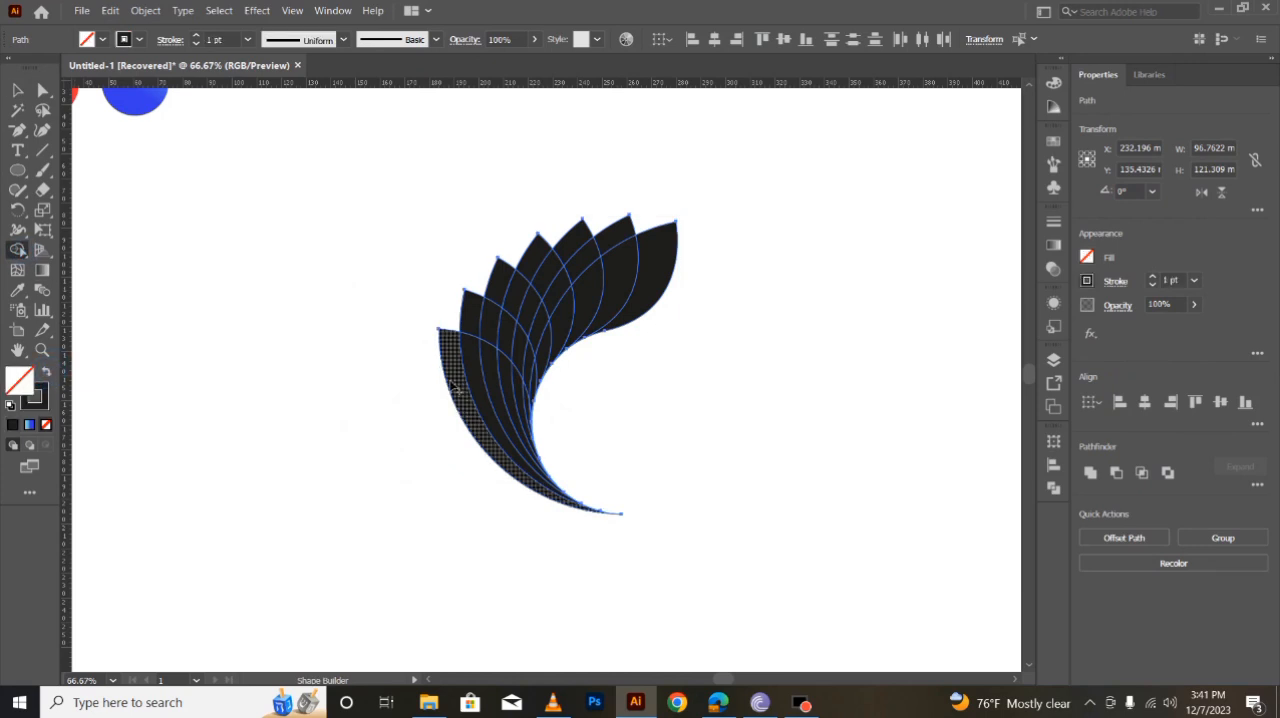
{"action": "left_click_drag", "start_coordinate": [449, 382], "coordinate": [533, 424]}
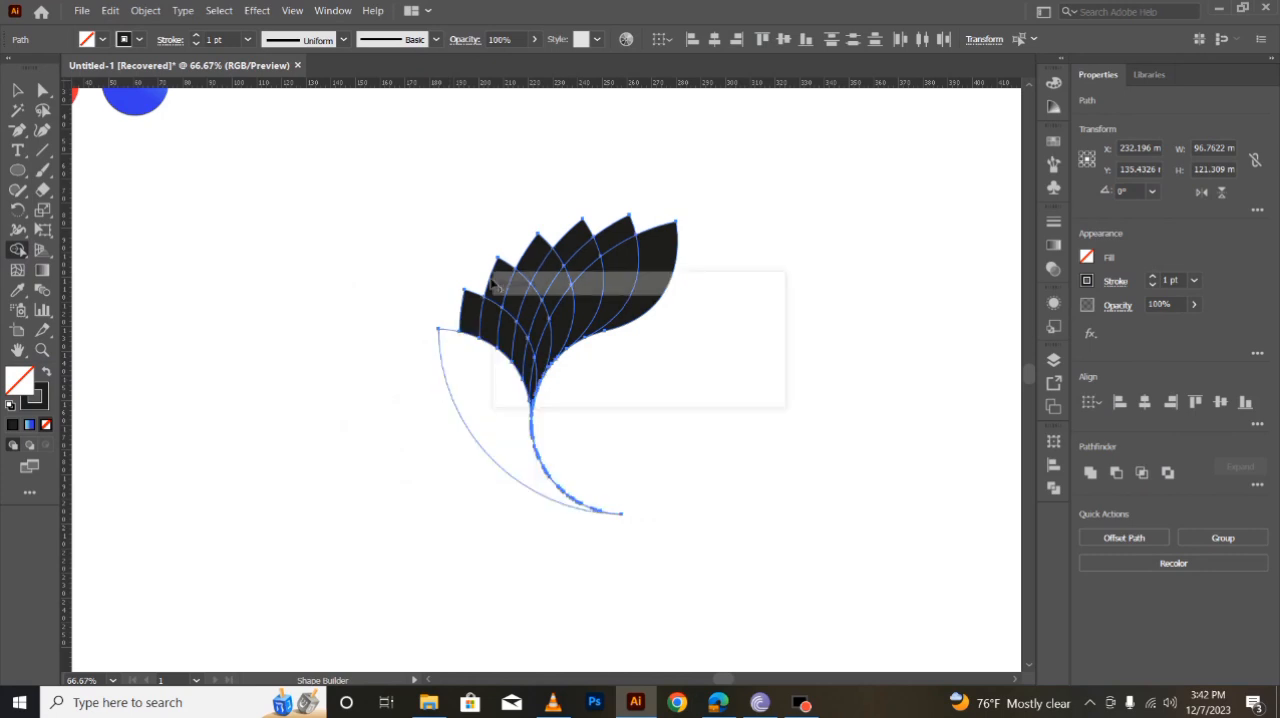
{"action": "left_click", "coordinate": [47, 371]}
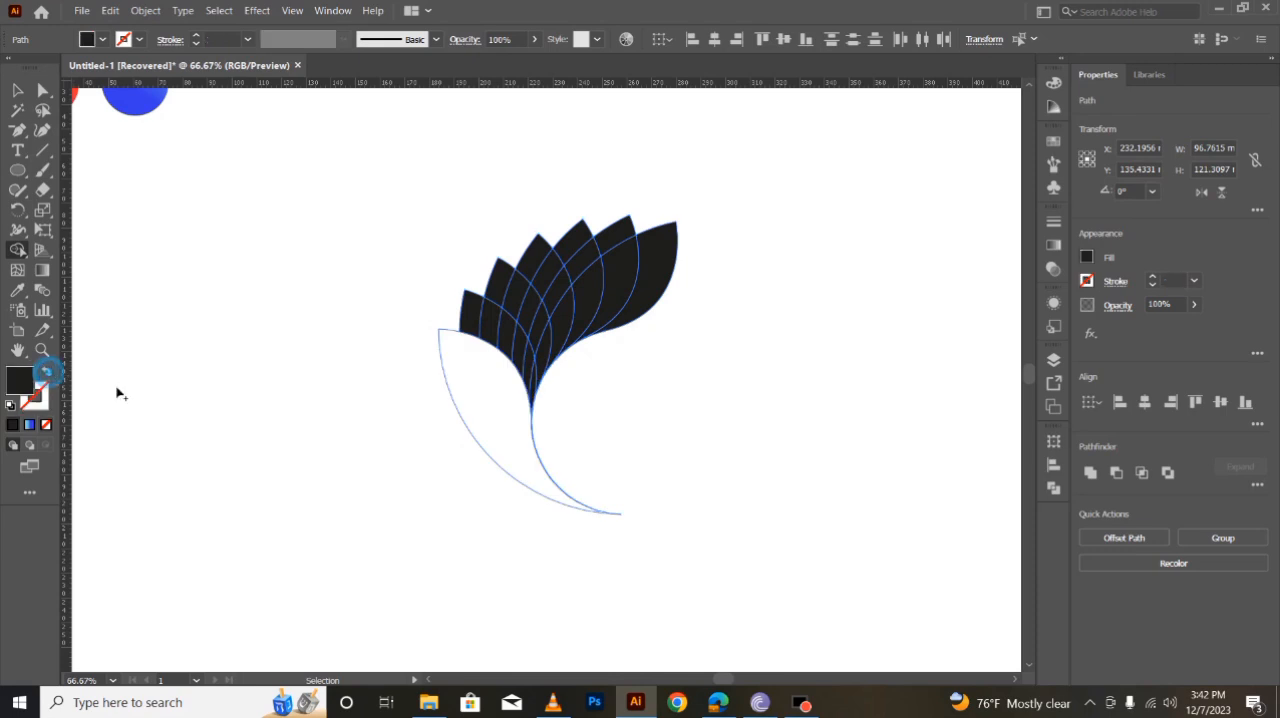
{"action": "left_click", "coordinate": [509, 404]}
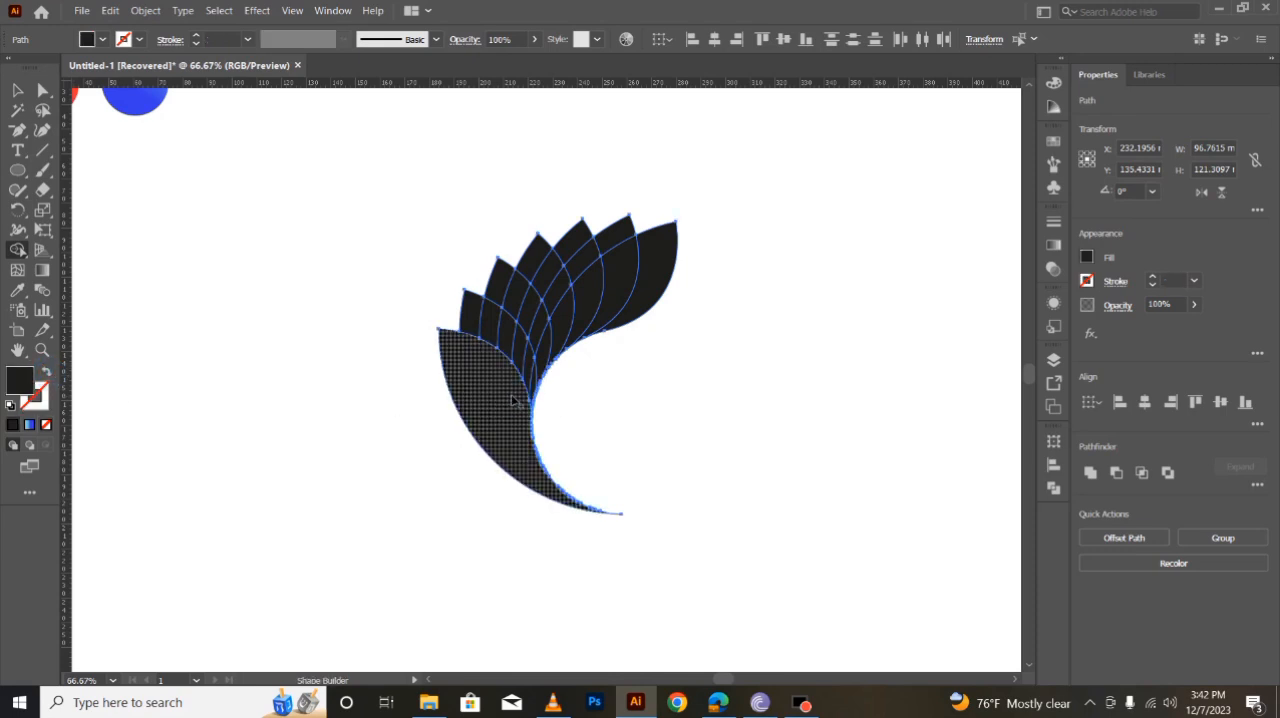
- Merge the inner overlap pieces along the right-hand leaf into one shape and remove the outermost right-hand piece
{"action": "left_click_drag", "start_coordinate": [536, 384], "coordinate": [608, 293]}
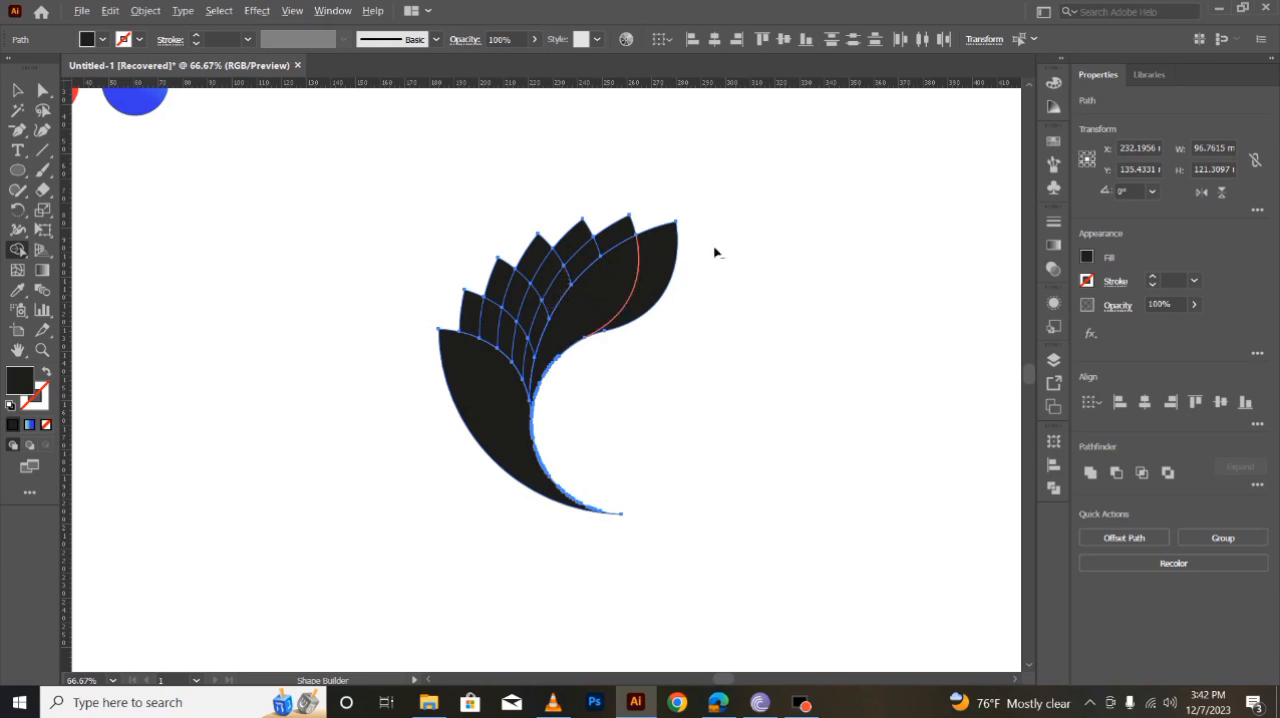
{"action": "left_click", "coordinate": [666, 256], "text": "alt"}
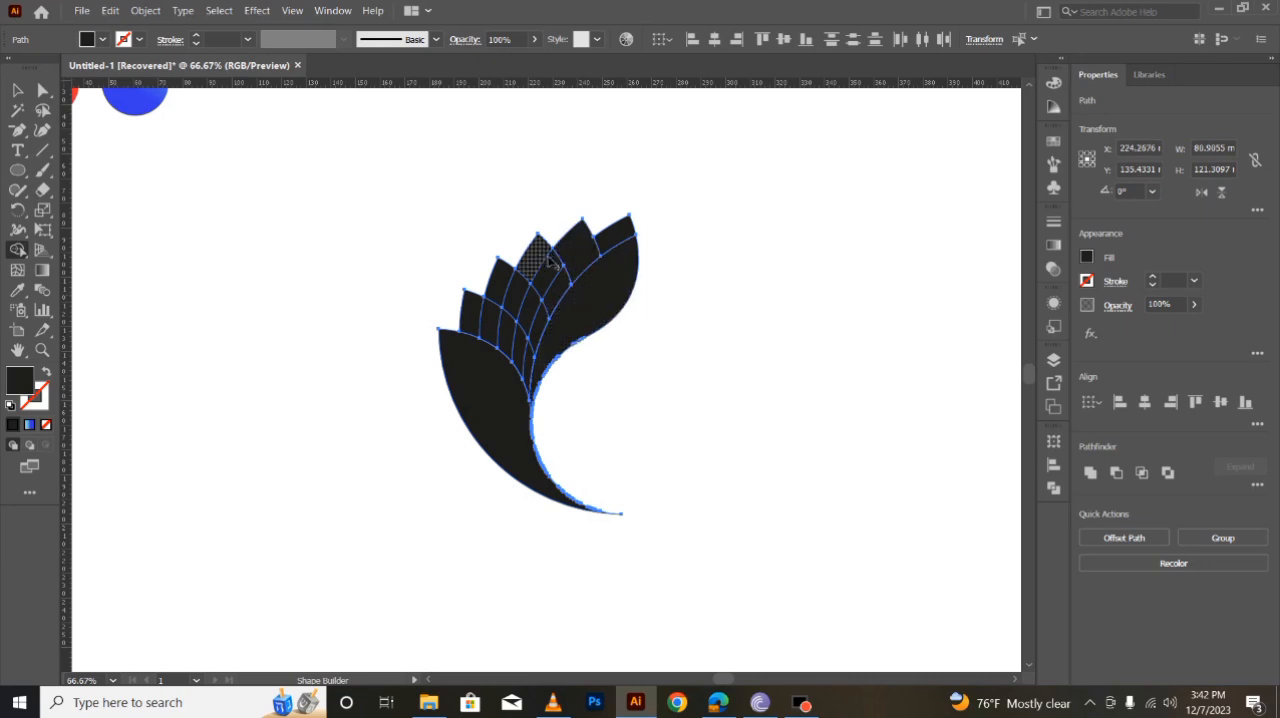
- Merge the split pieces of each of the three leaves above the lower-left leaf with Shape Builder
{"action": "left_click_drag", "start_coordinate": [540, 257], "coordinate": [552, 293]}
{"action": "left_click_drag", "start_coordinate": [499, 284], "coordinate": [534, 342]}
{"action": "left_click_drag", "start_coordinate": [466, 296], "coordinate": [529, 372]}
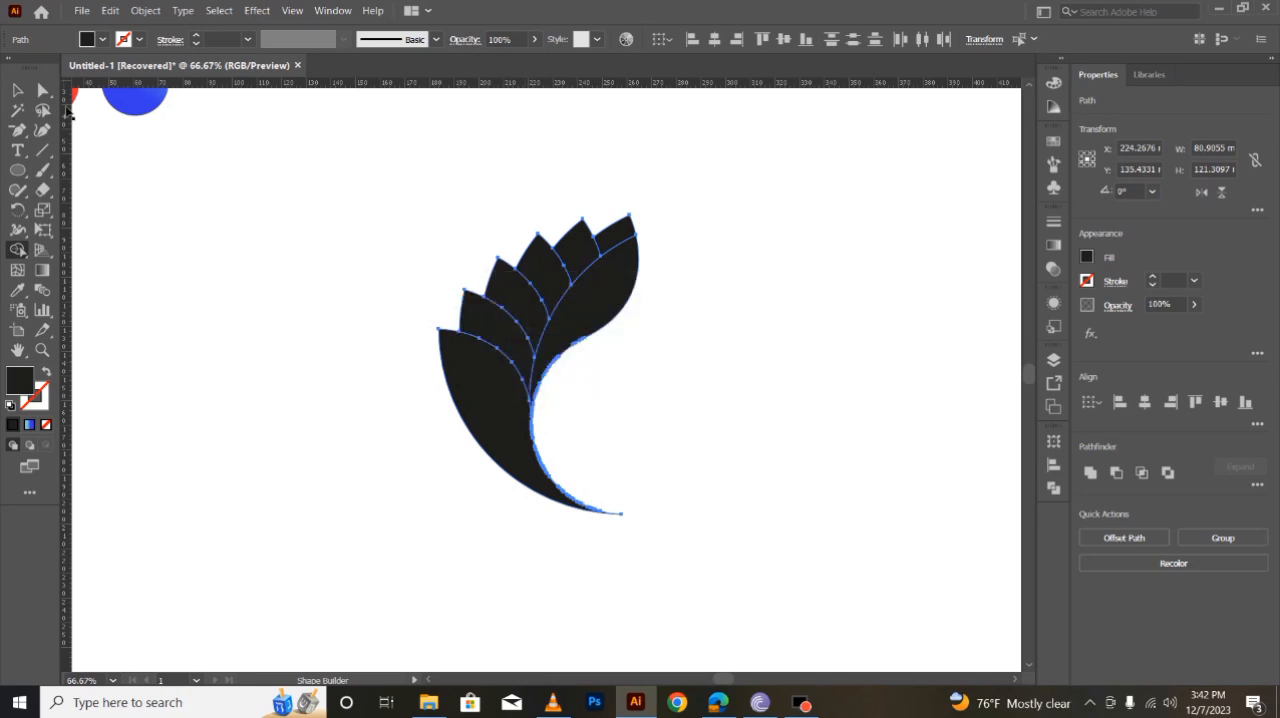
- Select the six merged leaf pieces together and cut them to the clipboard
{"action": "left_click", "coordinate": [17, 90]}
{"action": "left_click", "coordinate": [286, 394]}
{"action": "left_click", "coordinate": [455, 368]}
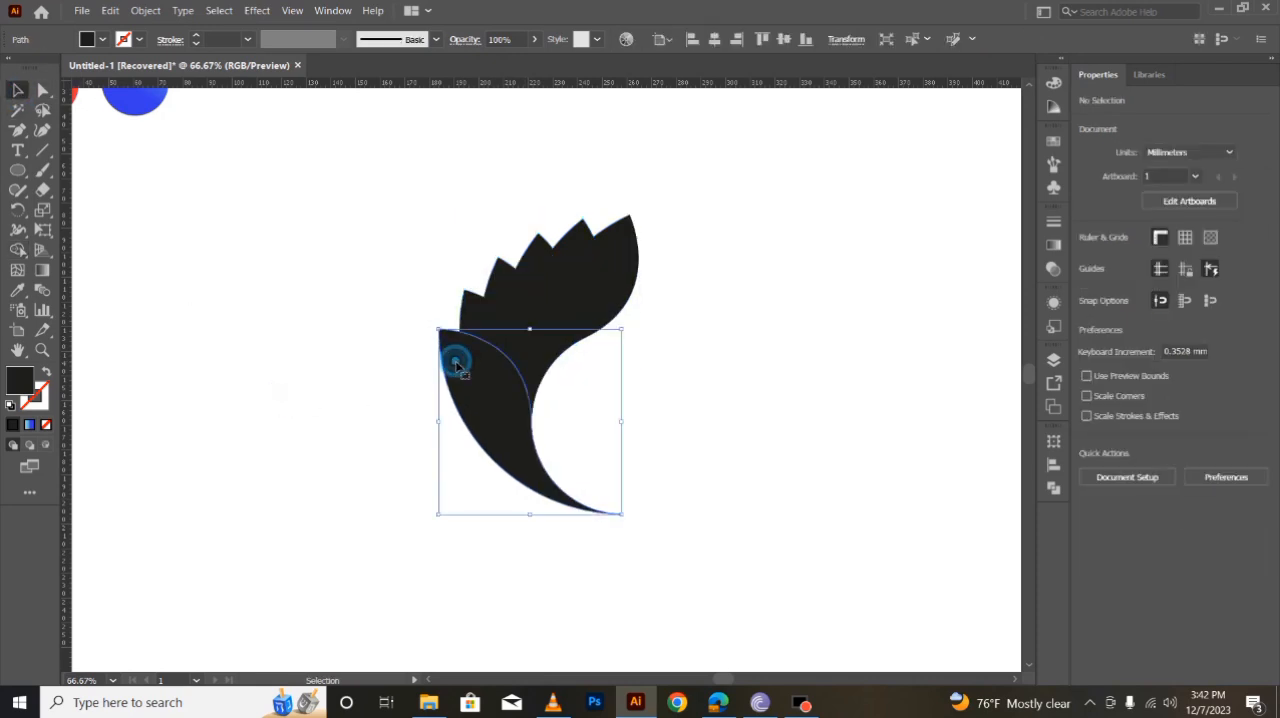
{"action": "left_click", "coordinate": [471, 323], "text": "shift"}
{"action": "left_click", "coordinate": [505, 291], "text": "shift"}
{"action": "left_click", "coordinate": [531, 266], "text": "shift"}
{"action": "left_click", "coordinate": [577, 243], "text": "shift"}
{"action": "left_click", "coordinate": [593, 318], "text": "shift"}
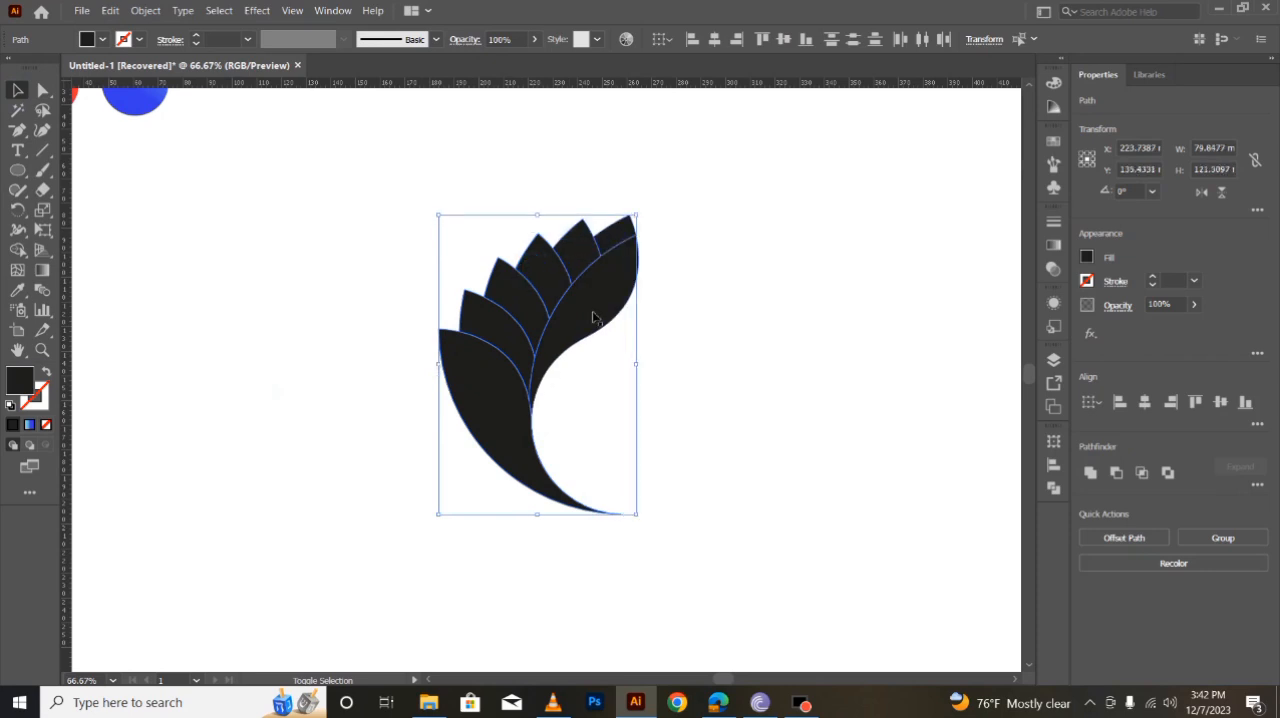
{"action": "left_click", "coordinate": [110, 10]}
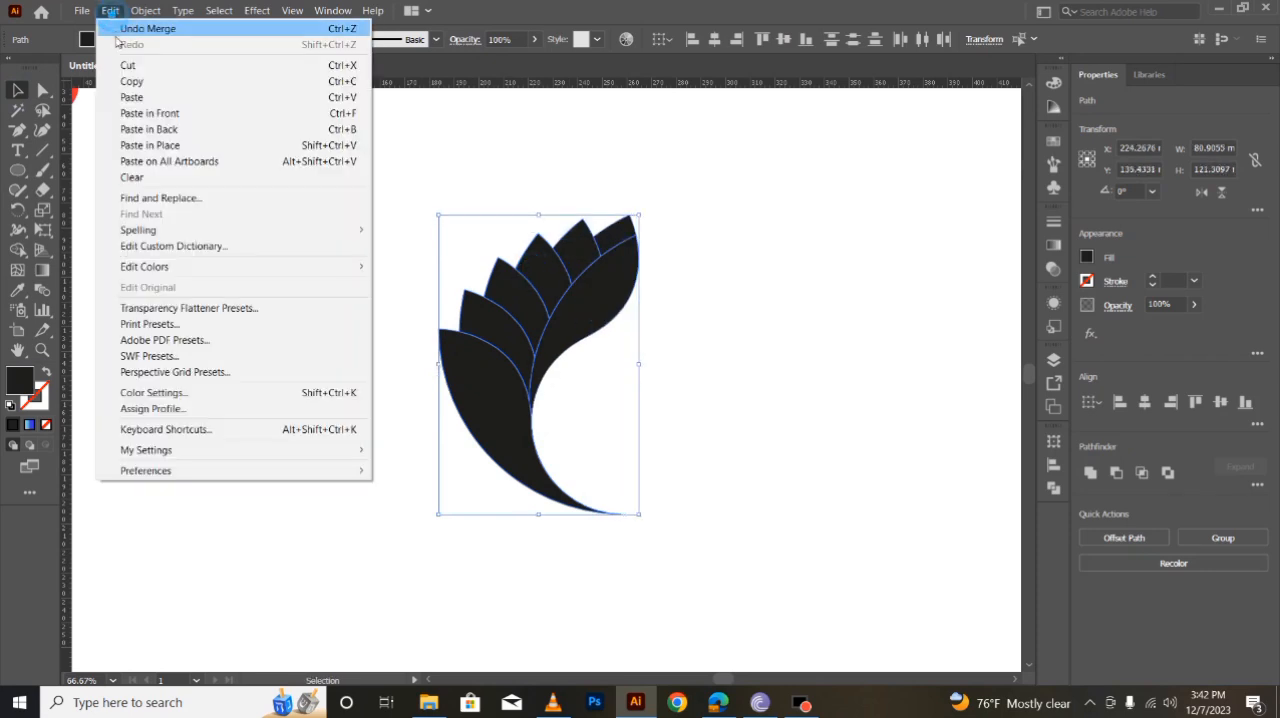
{"action": "left_click", "coordinate": [122, 64]}
- Delete the leftover thin curved paths and paste the cut leaf pieces in front at their original position
{"action": "left_click", "coordinate": [532, 425]}
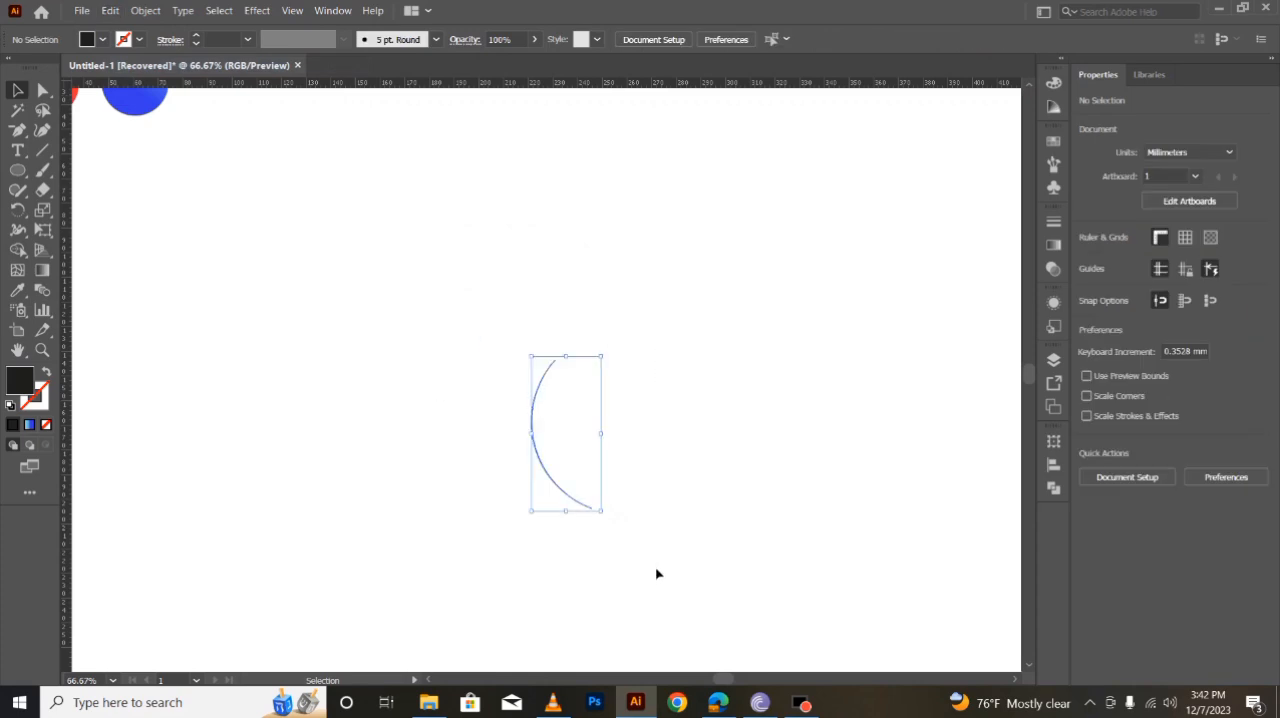
{"action": "key", "text": "Delete"}
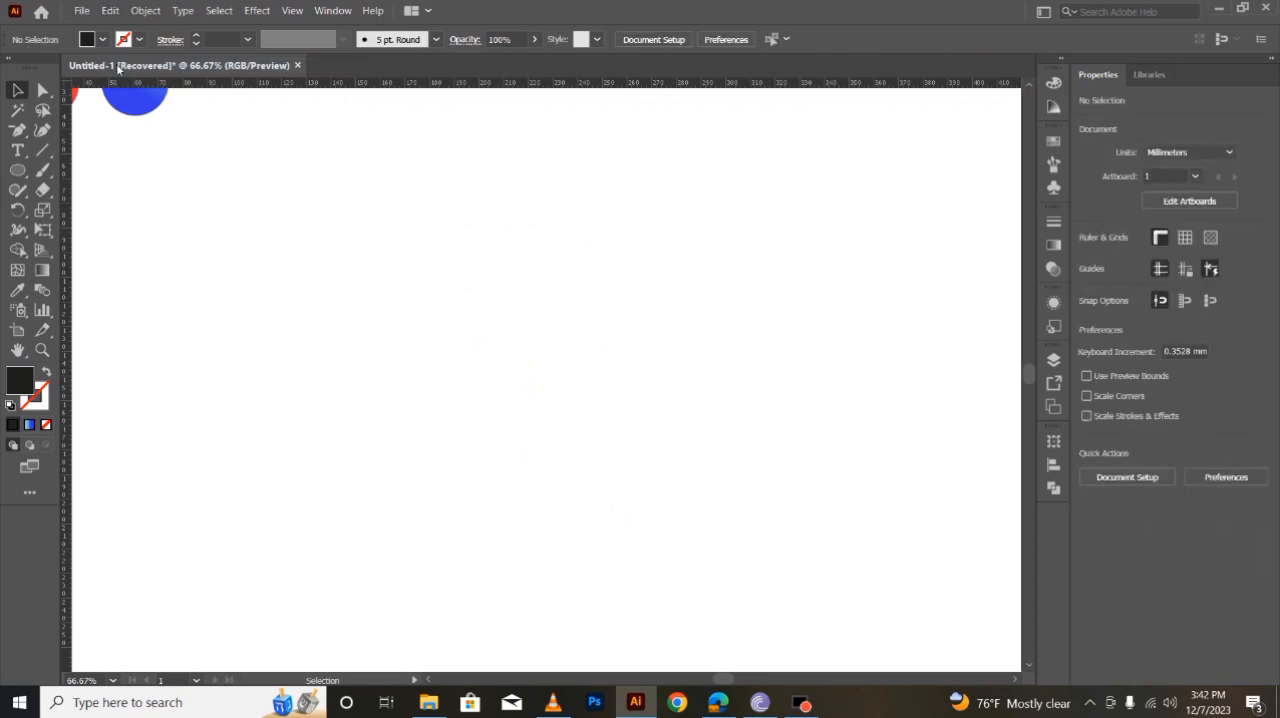
{"action": "left_click", "coordinate": [110, 10]}
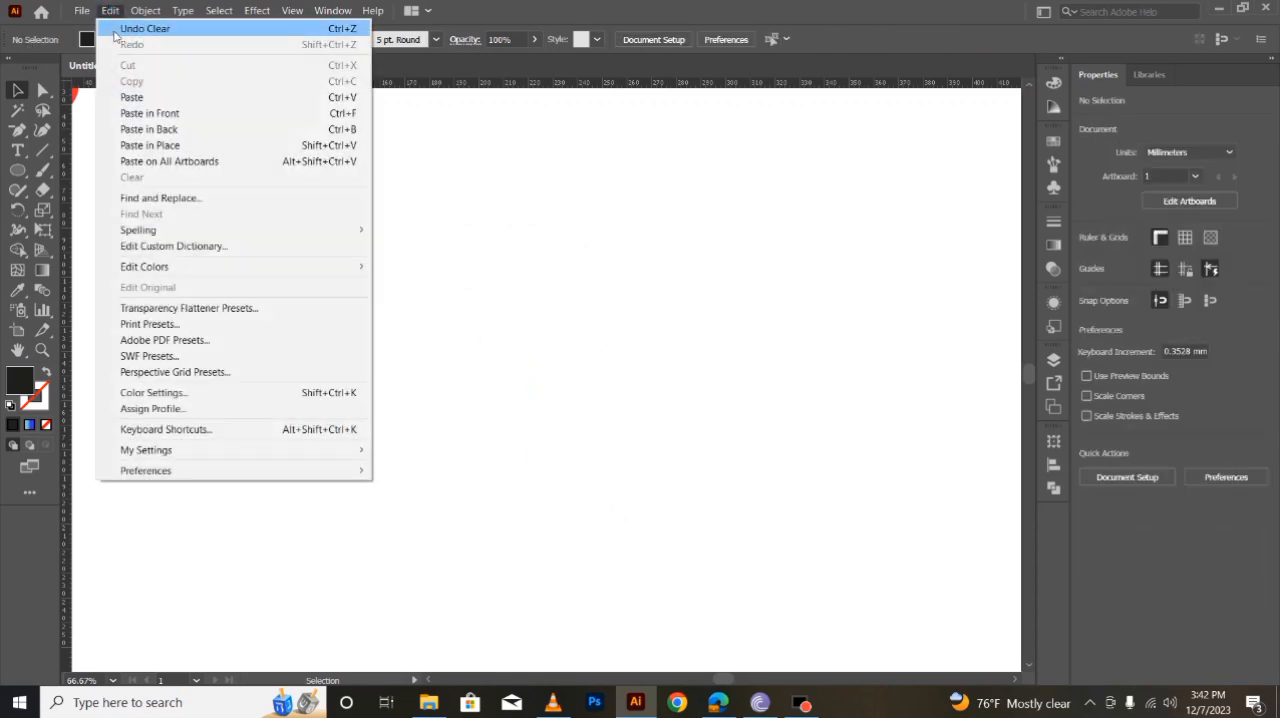
{"action": "left_click", "coordinate": [125, 104]}
{"action": "left_click", "coordinate": [742, 385]}
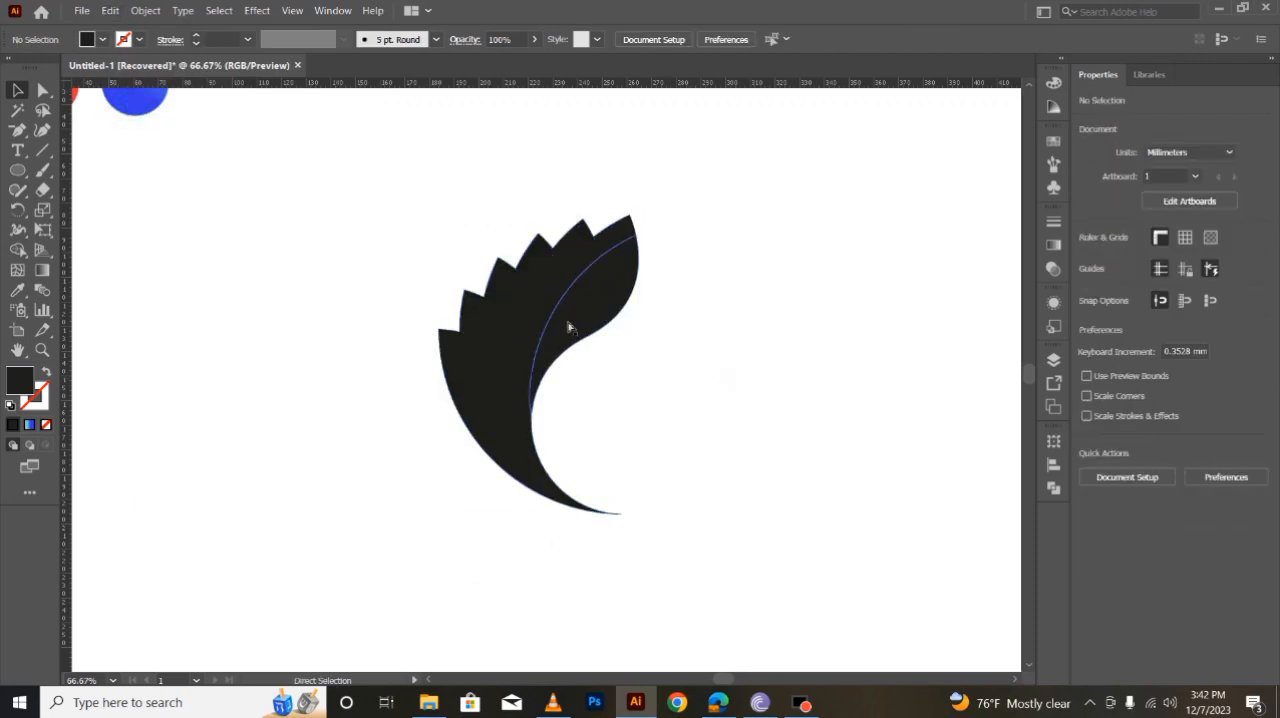
- Undo the paste, the cut and the leaf merges, back to the fan with only the lower-left leaf merged
{"action": "key", "text": "ctrl+z"}
{"action": "key", "text": "ctrl+z"}
{"action": "key", "text": "ctrl+z"}
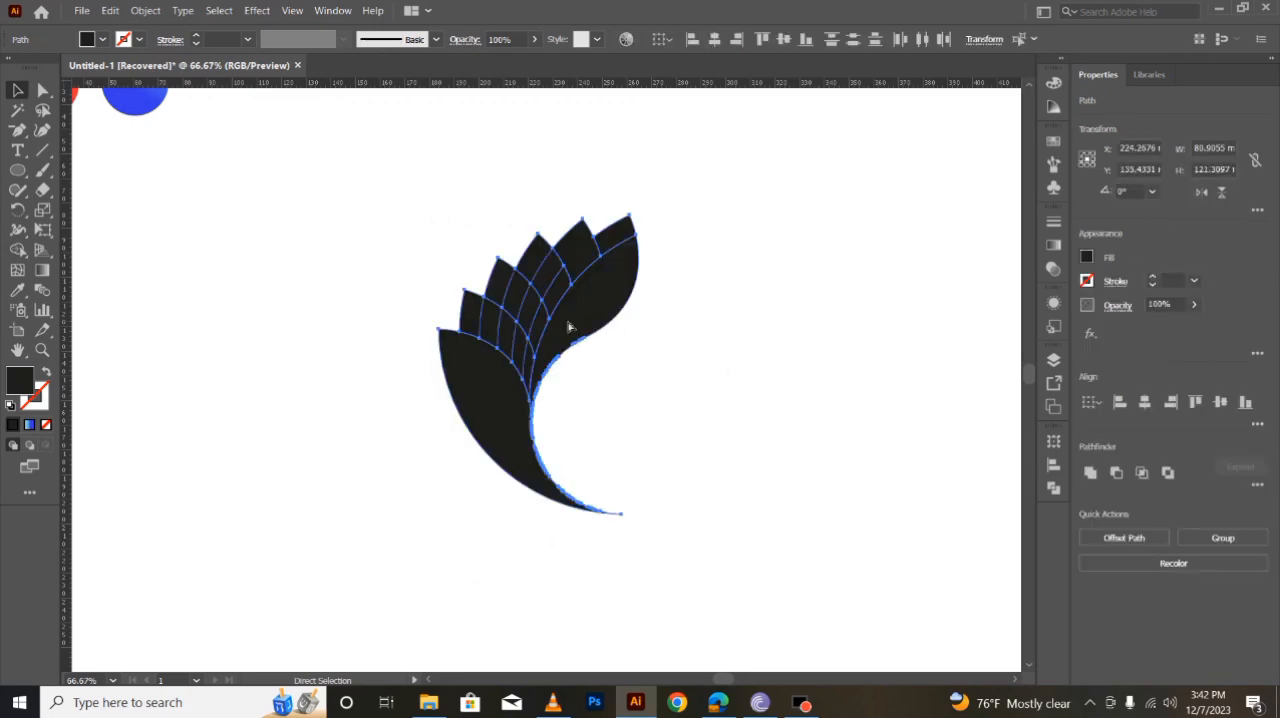
{"action": "key", "text": "ctrl+z"}
{"action": "key", "text": "ctrl+z"}
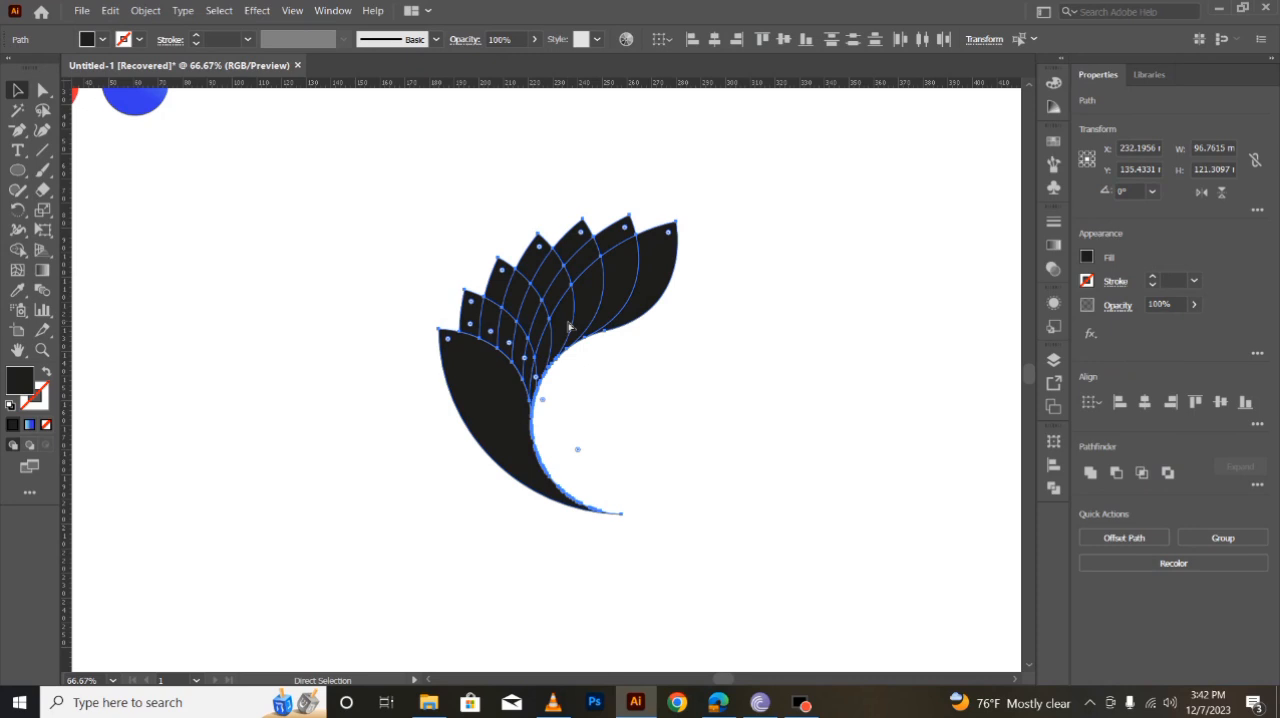
- Remove the outermost right-hand leaf piece with Shape Builder, keeping the adjoining tip as a separate piece
{"action": "key", "text": "v"}
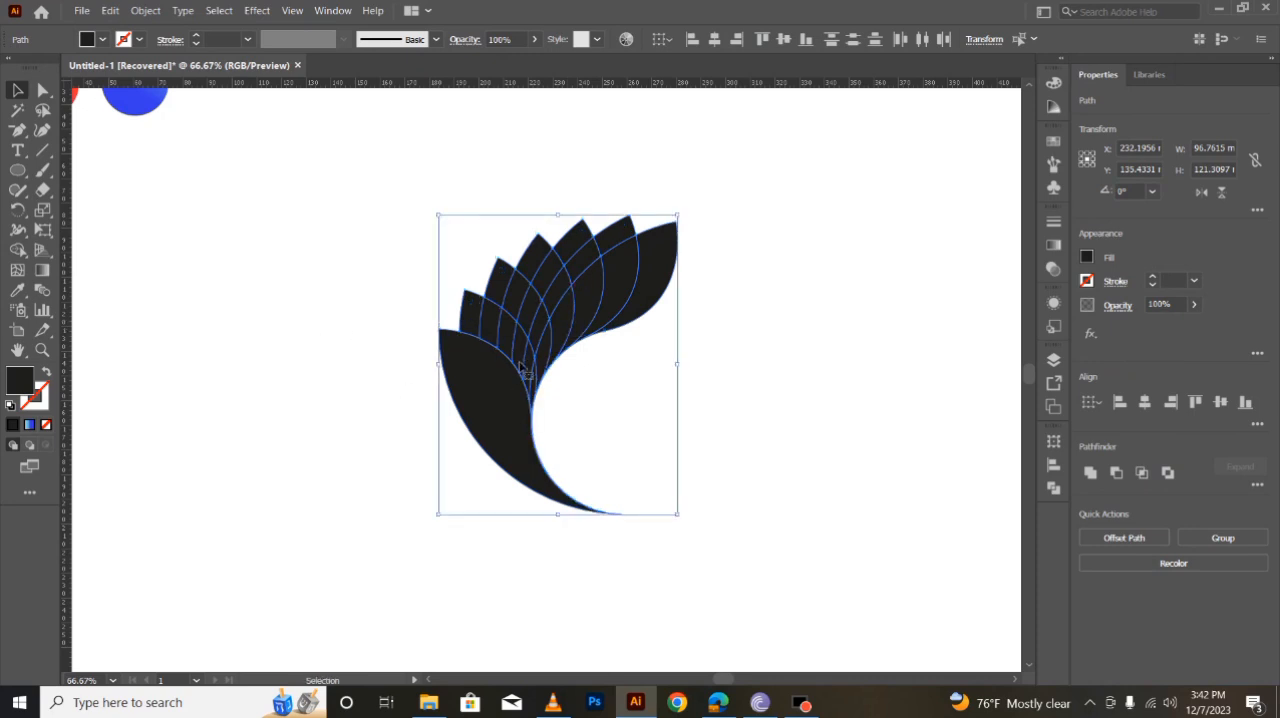
{"action": "left_click", "coordinate": [18, 250]}
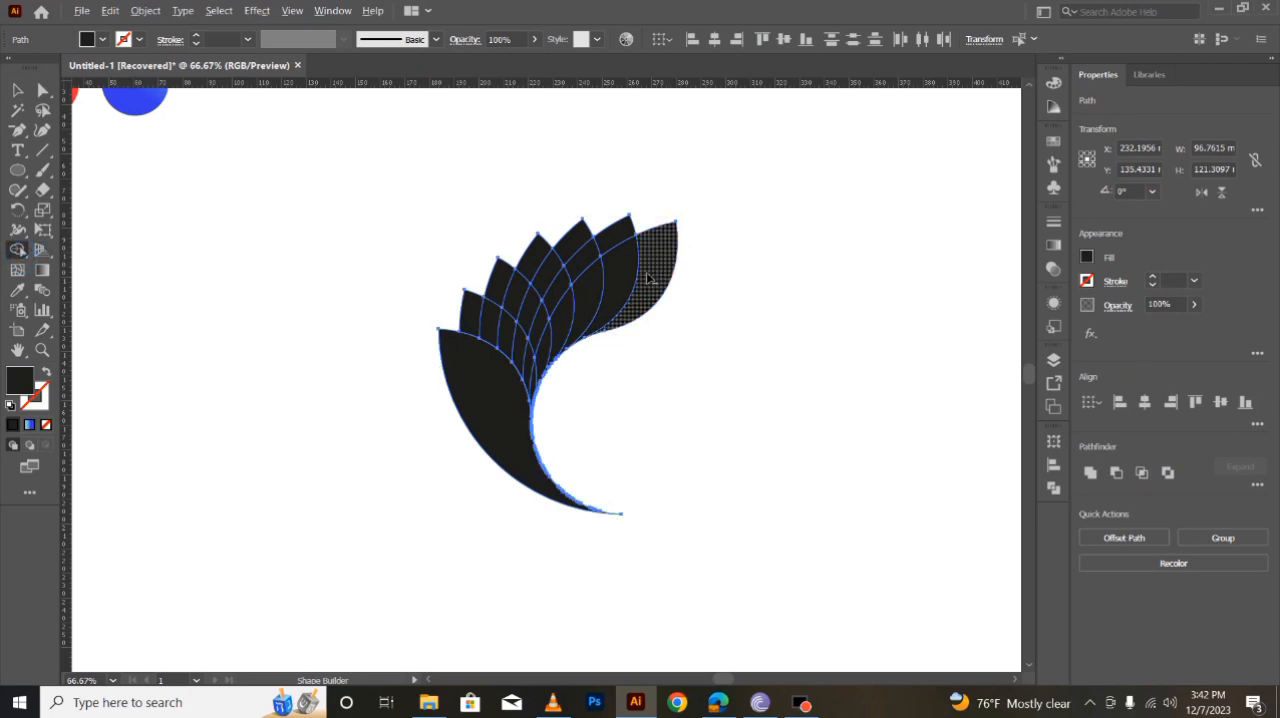
{"action": "left_click", "coordinate": [650, 270], "text": "alt"}
{"action": "left_click", "coordinate": [614, 242]}
- Merge the split outer pieces of each middle leaf with Shape Builder, leaving the inner overlaps along the central curve separate
{"action": "mouse_move", "coordinate": [574, 243]}
{"action": "left_mouse_down"}
{"action": "mouse_move", "coordinate": [585, 264]}
{"action": "mouse_move", "coordinate": [551, 276]}
{"action": "mouse_move", "coordinate": [553, 300]}
{"action": "mouse_move", "coordinate": [521, 312]}
{"action": "mouse_move", "coordinate": [538, 331]}
{"action": "left_mouse_up"}
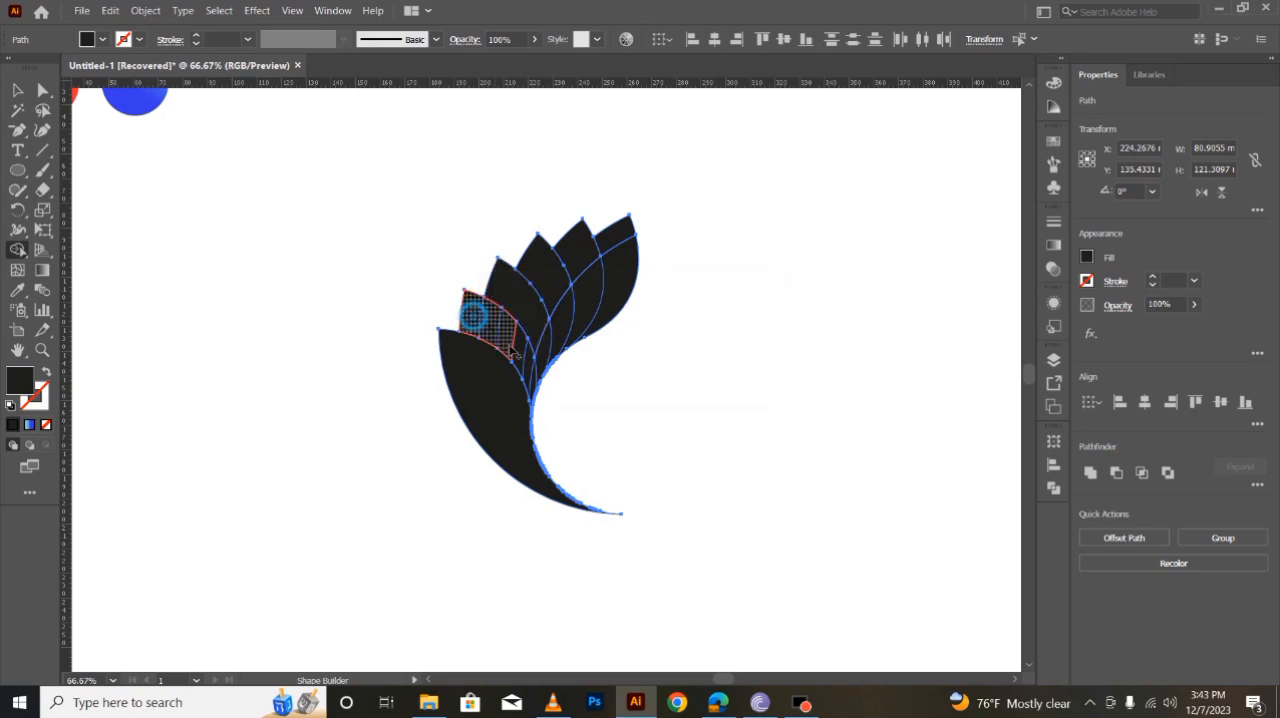
{"action": "left_click", "coordinate": [531, 370]}
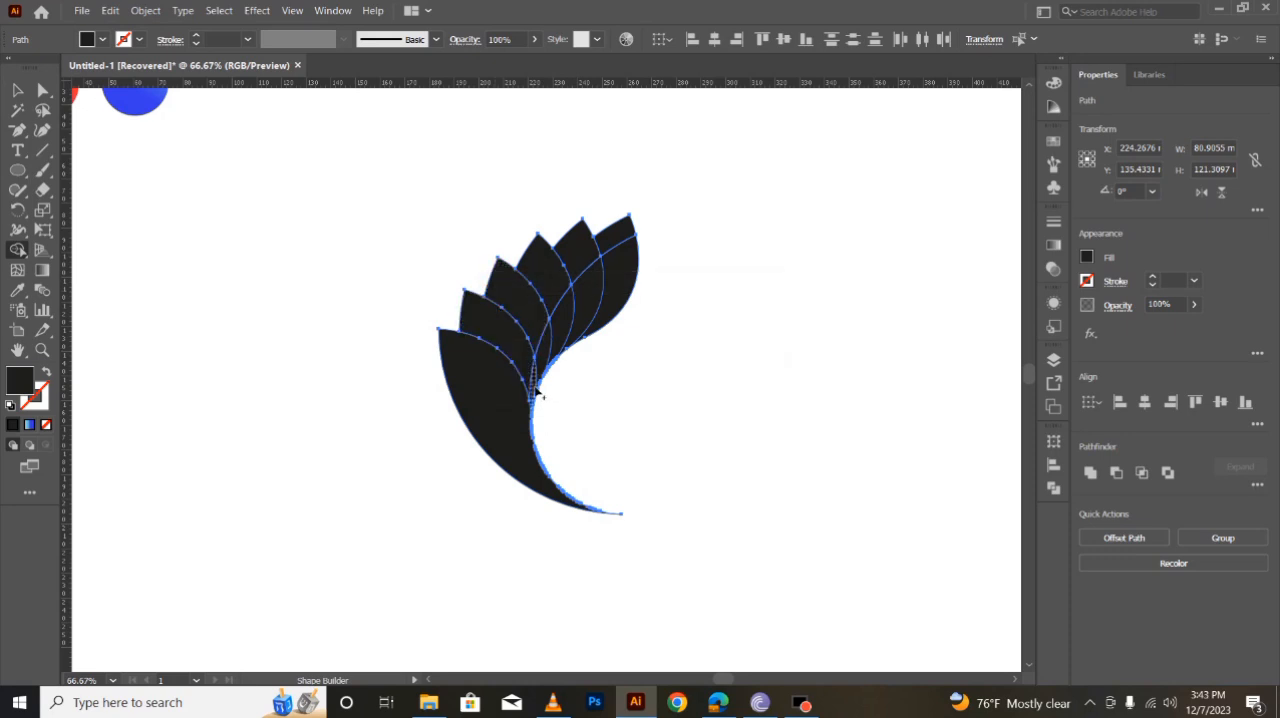
{"action": "left_click", "coordinate": [623, 282]}
{"action": "left_click", "coordinate": [17, 90]}
{"action": "left_click", "coordinate": [325, 467]}
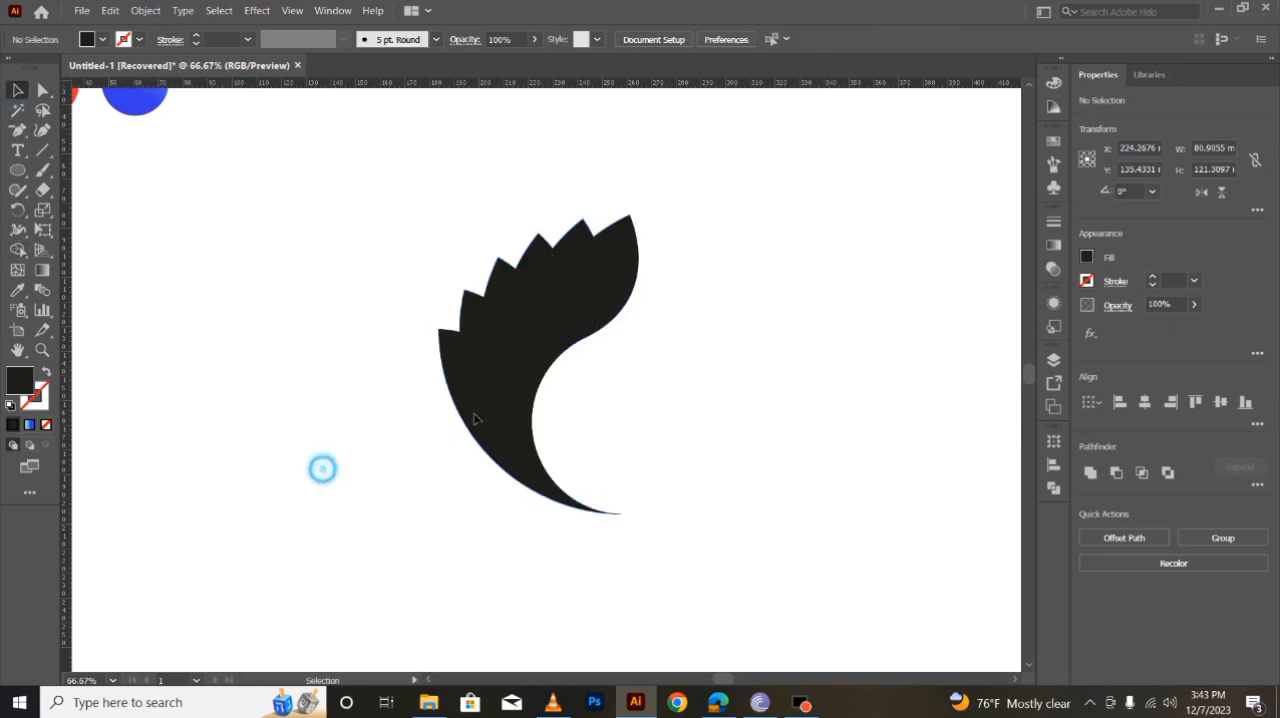
- Select all the leaf pieces, including the inner overlaps and the right-hand tip, and cut them to the clipboard
{"action": "left_click", "coordinate": [491, 392]}
{"action": "left_click", "coordinate": [531, 374], "text": "shift"}
{"action": "left_click", "coordinate": [555, 325], "text": "shift"}
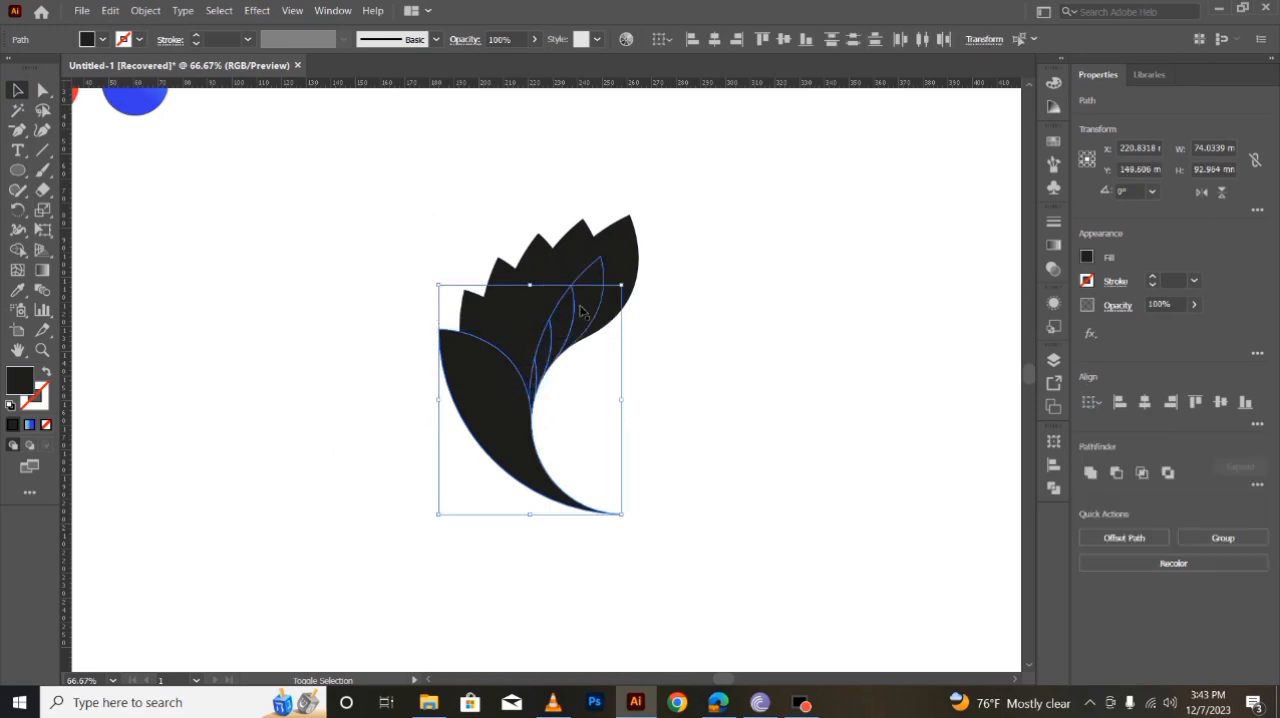
{"action": "left_click", "coordinate": [620, 266], "text": "shift"}
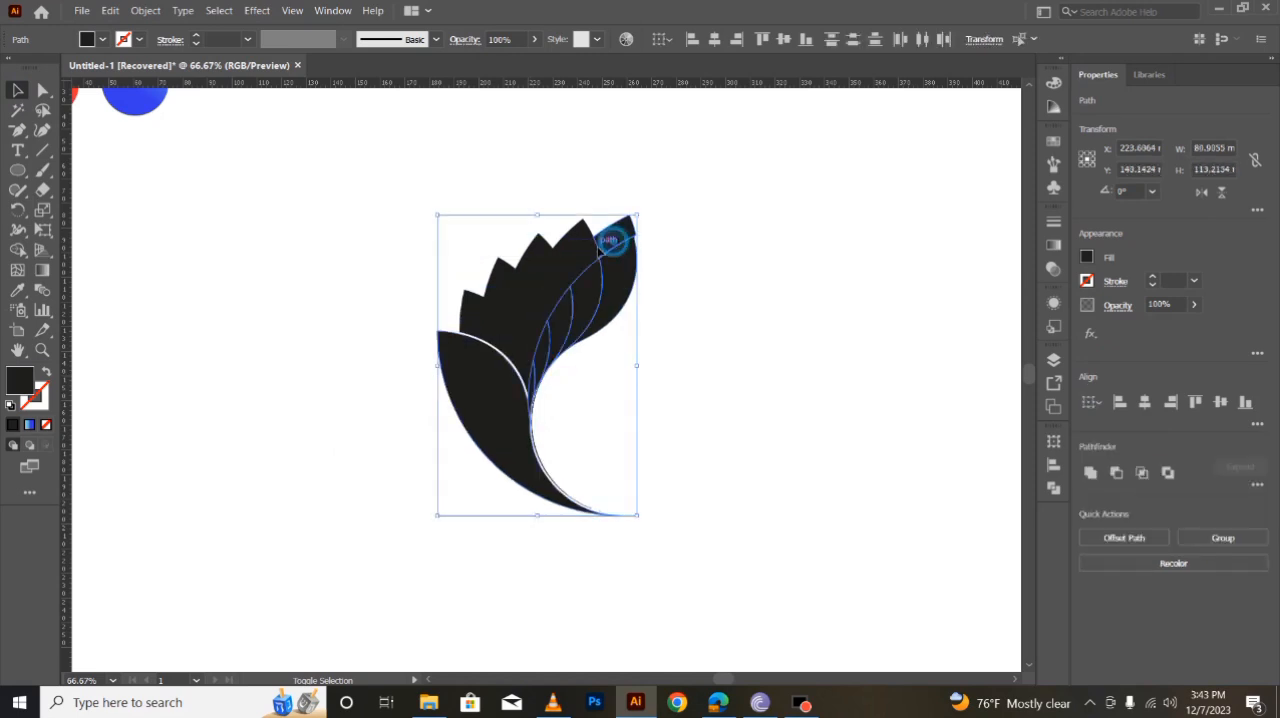
{"action": "left_click", "coordinate": [617, 296], "text": "shift"}
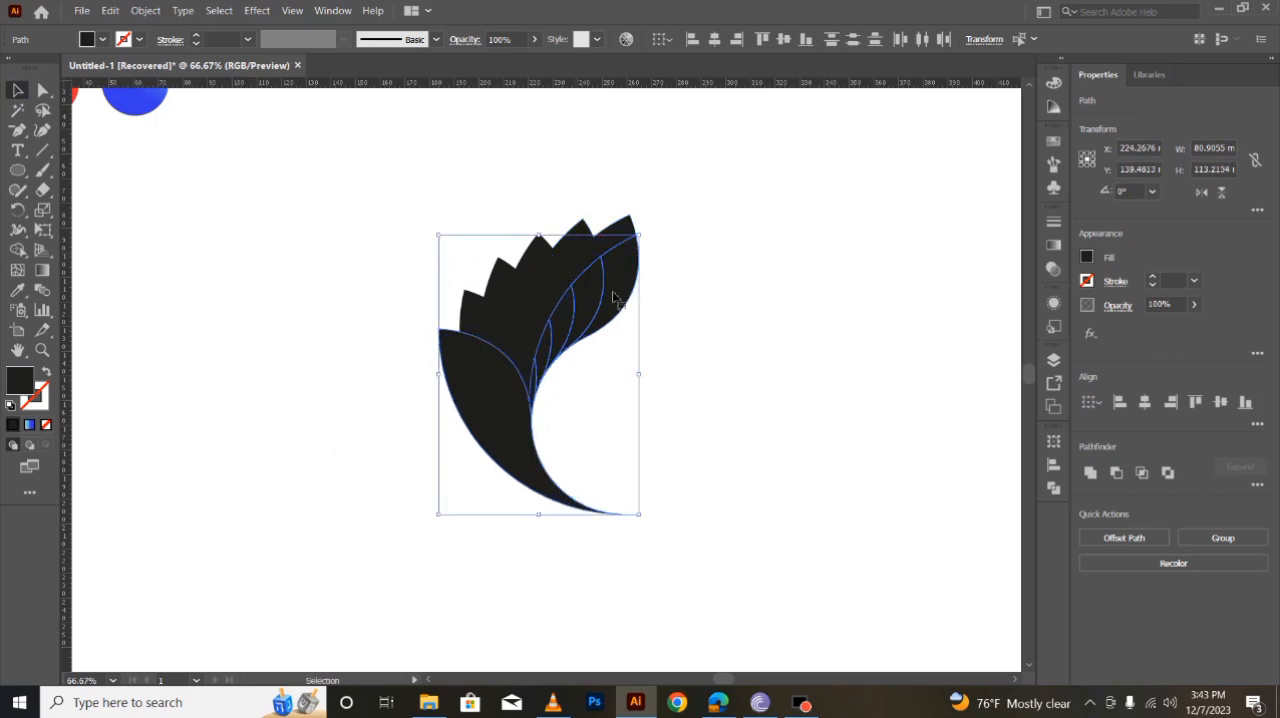
{"action": "left_click", "coordinate": [606, 229], "text": "shift"}
{"action": "left_click", "coordinate": [586, 246], "text": "shift"}
{"action": "left_click", "coordinate": [543, 277], "text": "shift"}
{"action": "left_click", "coordinate": [517, 297], "text": "shift"}
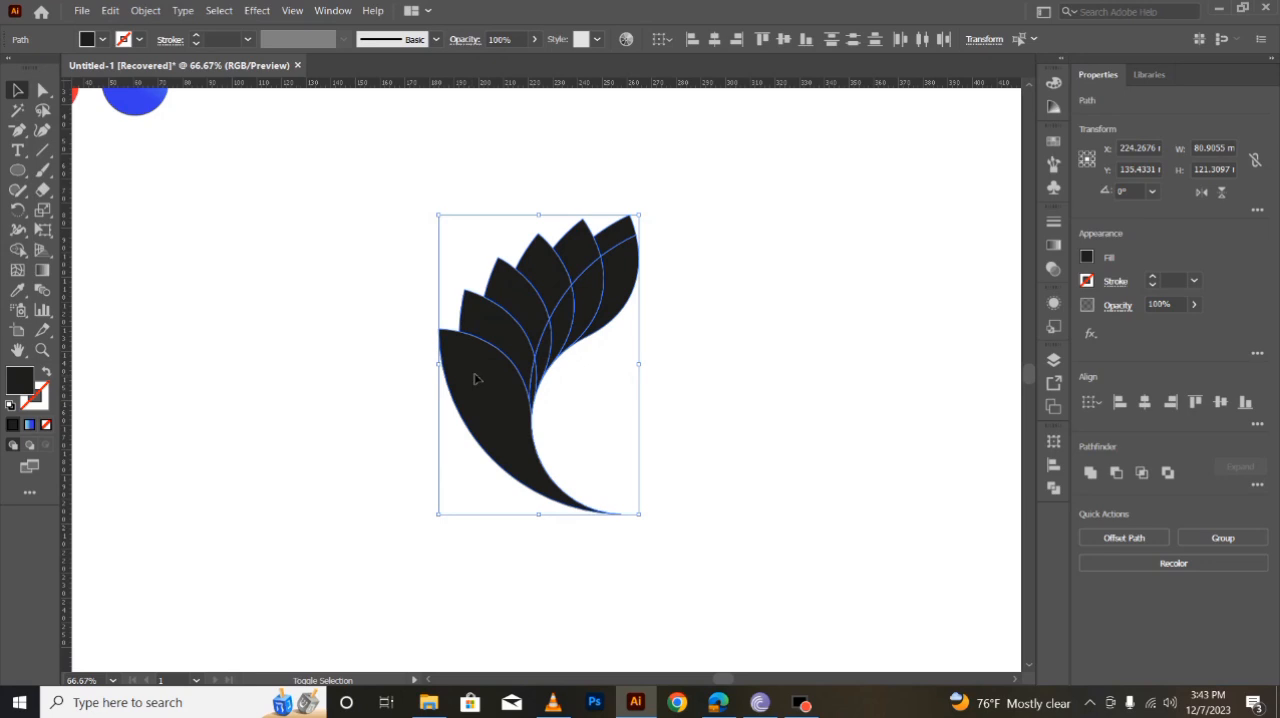
{"action": "left_click", "coordinate": [109, 10]}
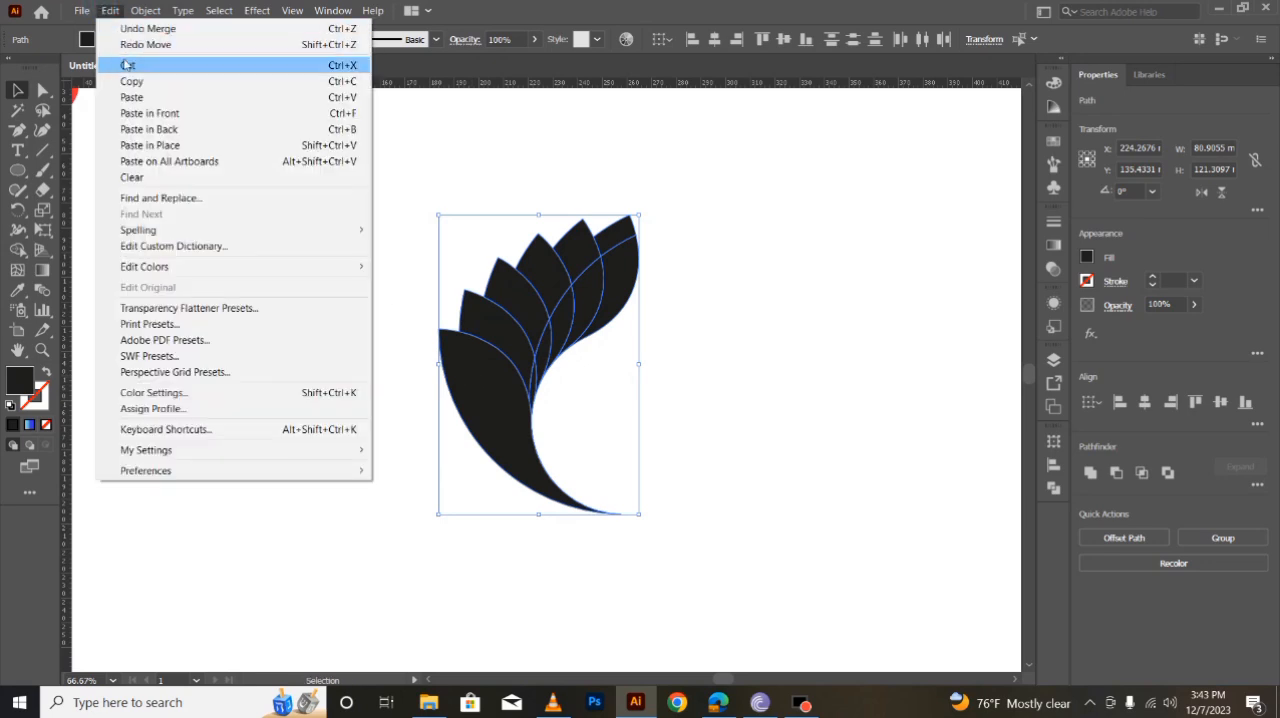
{"action": "left_click", "coordinate": [115, 68]}
- Delete the leftover paths where the wing was and paste the cut pieces in front at their original position
{"action": "left_click_drag", "start_coordinate": [449, 287], "coordinate": [717, 589]}
{"action": "key", "text": "Delete"}
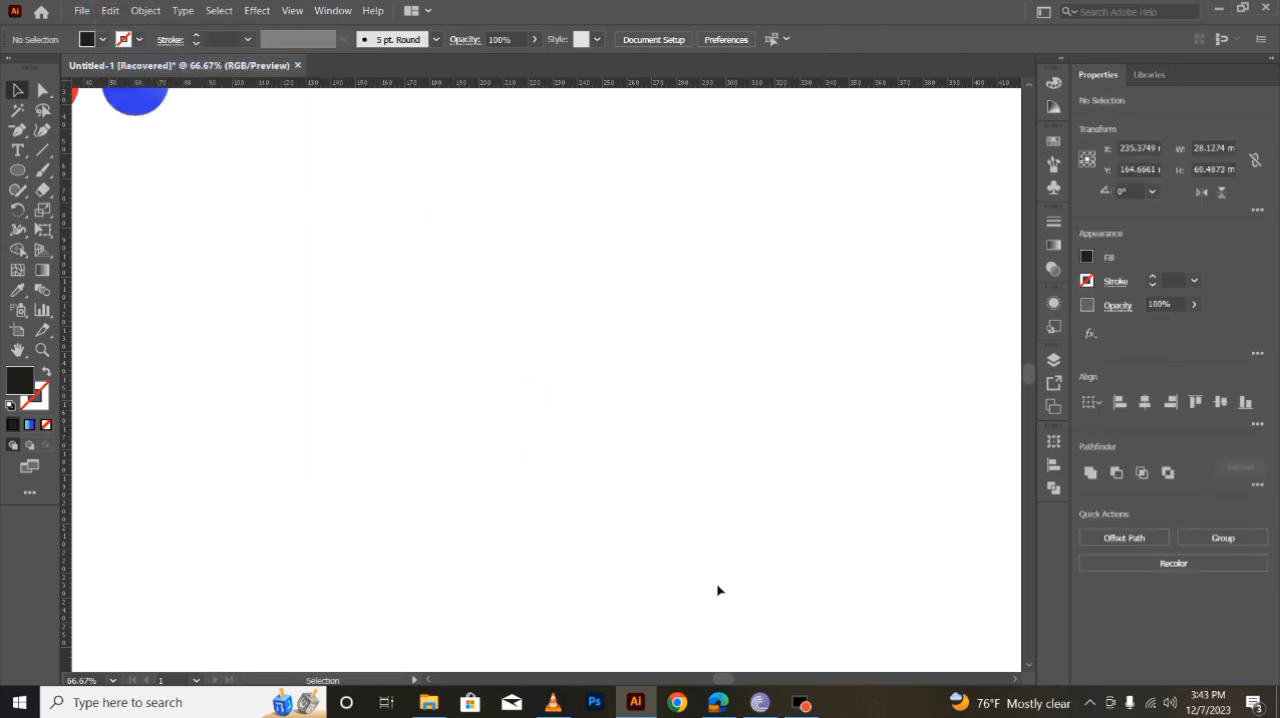
{"action": "left_click", "coordinate": [109, 10]}
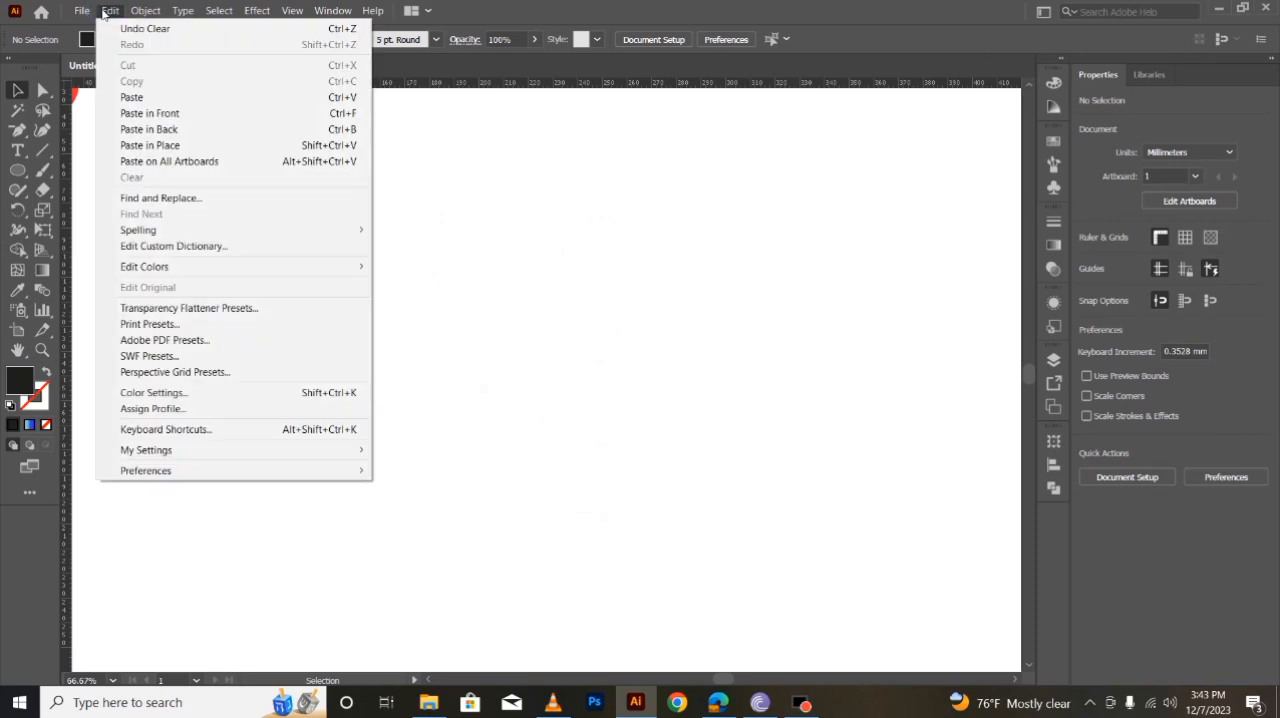
{"action": "left_click", "coordinate": [147, 112]}
{"action": "left_click", "coordinate": [781, 475]}
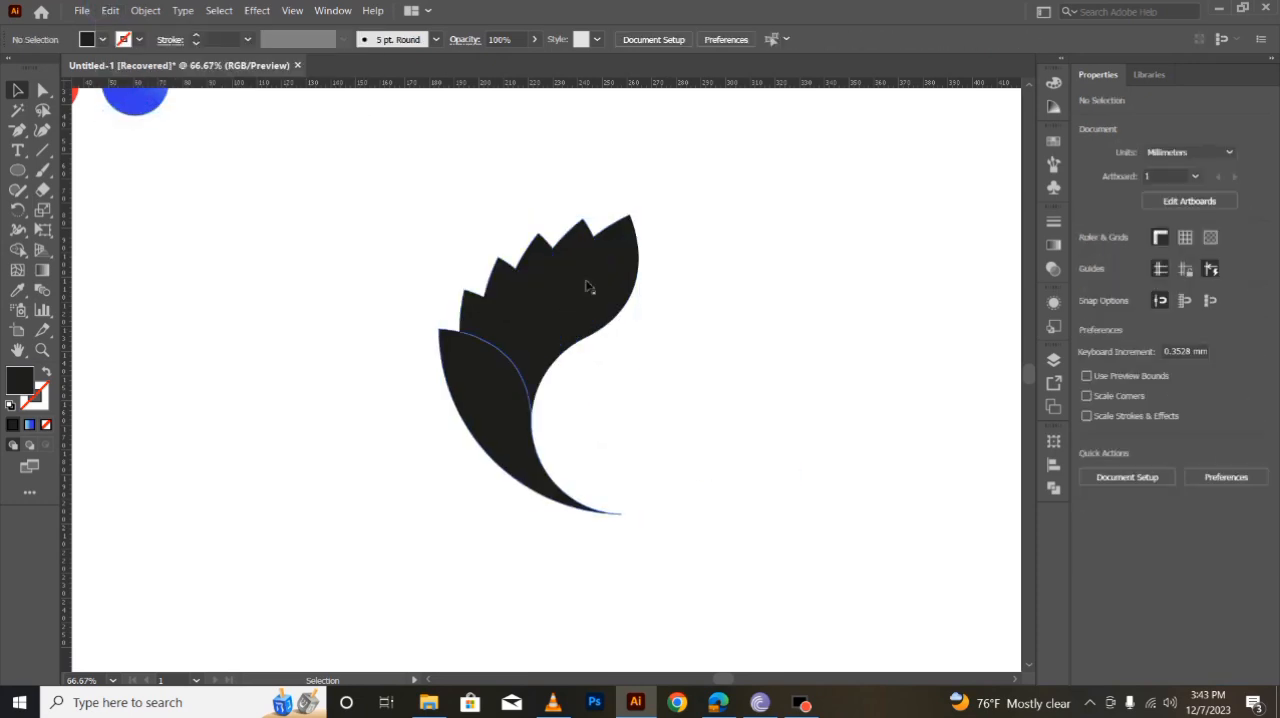
- Fill the five inner overlap pieces along the central curve with the blue circle's gradient using the Eyedropper
{"action": "scroll", "coordinate": [505, 312], "scroll_direction": "up", "scroll_amount": 2}
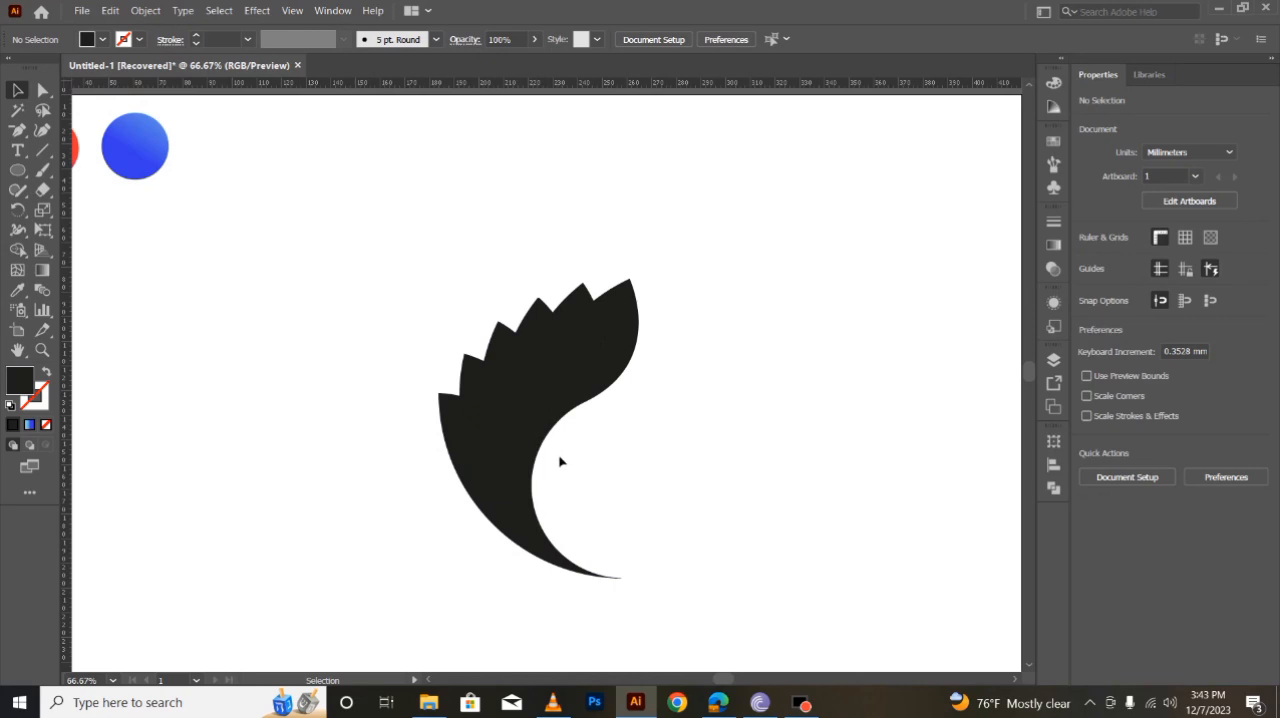
{"action": "left_click", "coordinate": [617, 360]}
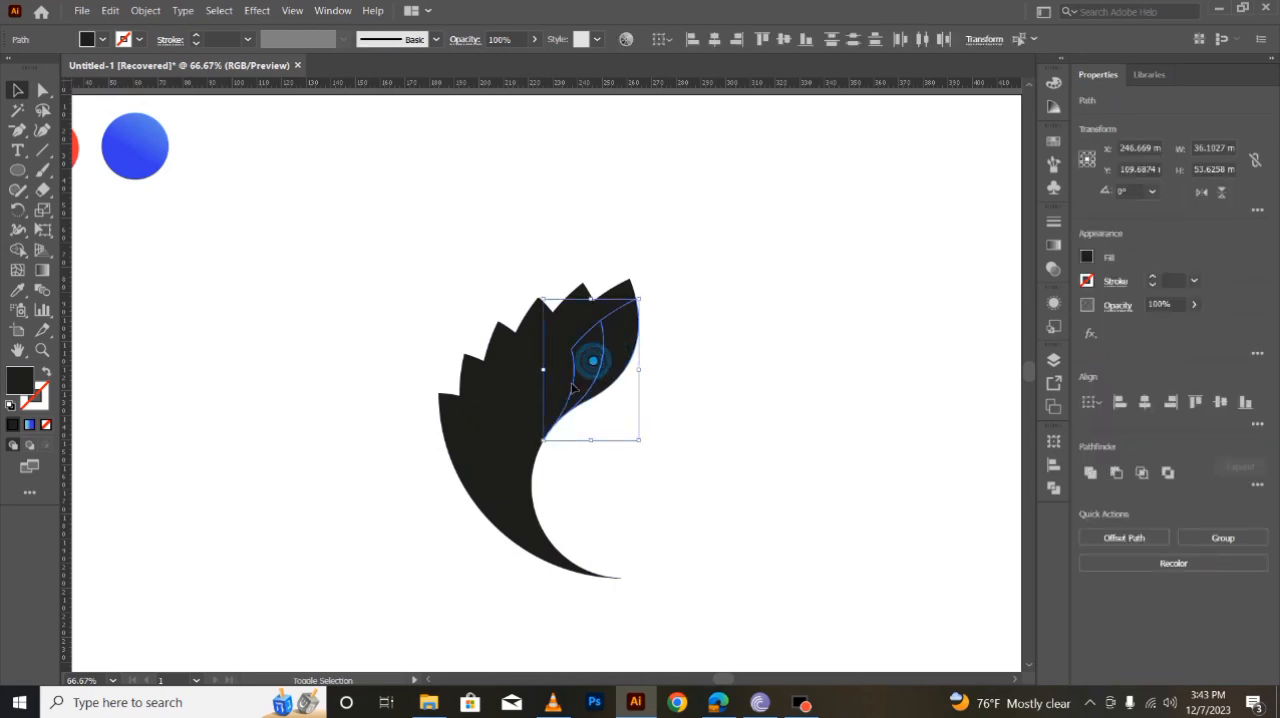
{"action": "left_click_drag", "start_coordinate": [545, 425], "coordinate": [538, 446]}
{"action": "left_click", "coordinate": [534, 449], "text": "shift"}
{"action": "key", "text": "i"}
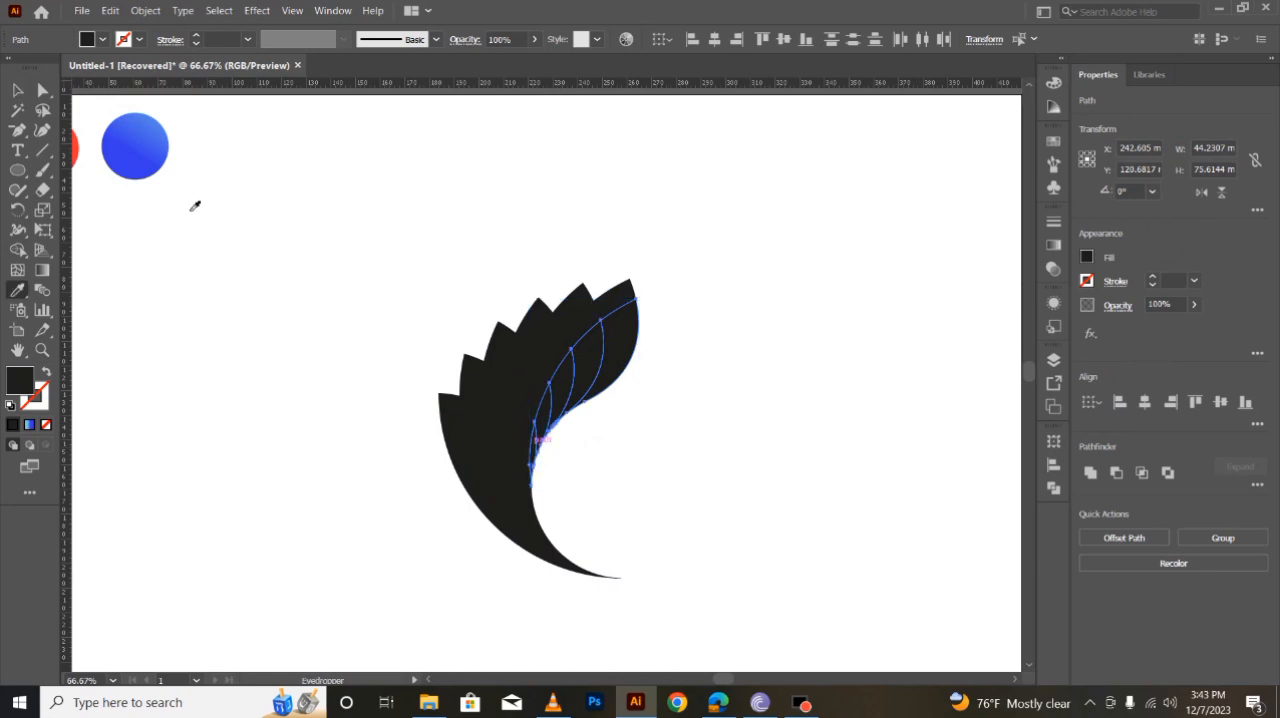
{"action": "left_click", "coordinate": [146, 170]}
- Redraw the gradient diagonally across all the inner pieces, light blue at the upper right and dark blue at the lower left
{"action": "left_click", "coordinate": [44, 268]}
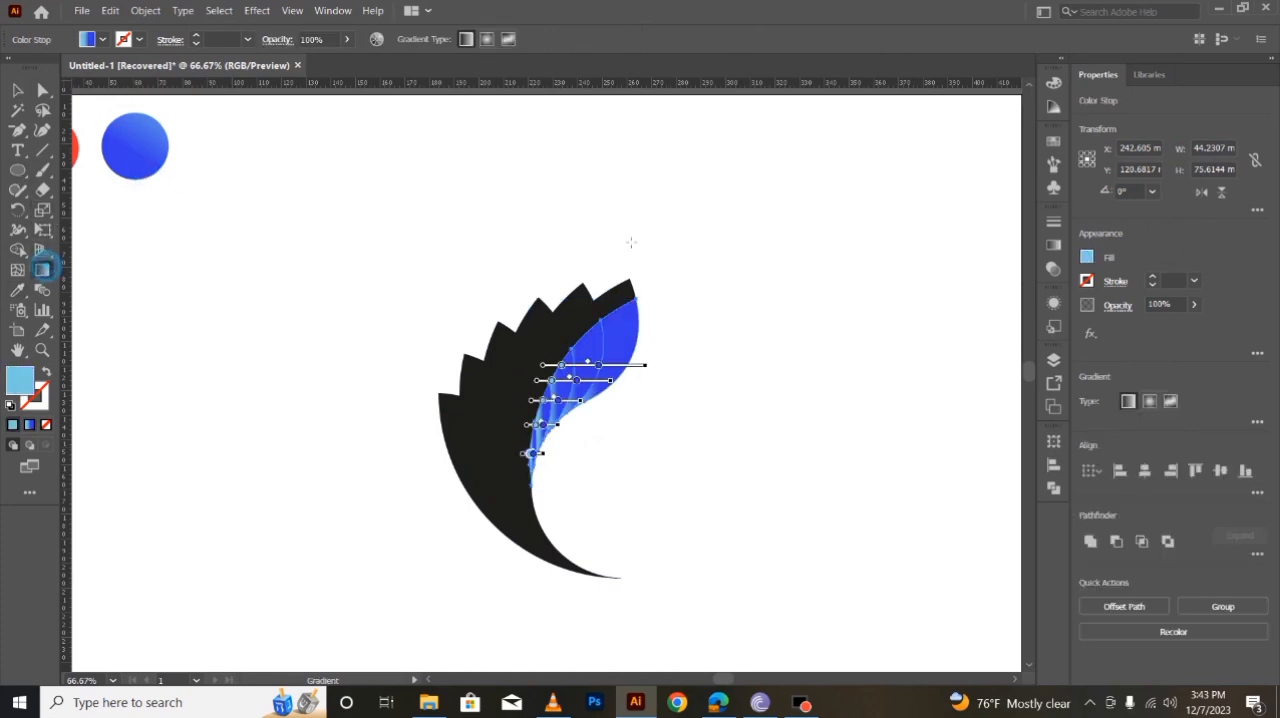
{"action": "mouse_move", "coordinate": [686, 272]}
{"action": "left_mouse_down"}
{"action": "mouse_move", "coordinate": [516, 471]}
{"action": "mouse_move", "coordinate": [407, 521]}
{"action": "mouse_move", "coordinate": [357, 434]}
{"action": "mouse_move", "coordinate": [317, 426]}
{"action": "mouse_move", "coordinate": [329, 418]}
{"action": "mouse_move", "coordinate": [340, 462]}
{"action": "left_mouse_up"}
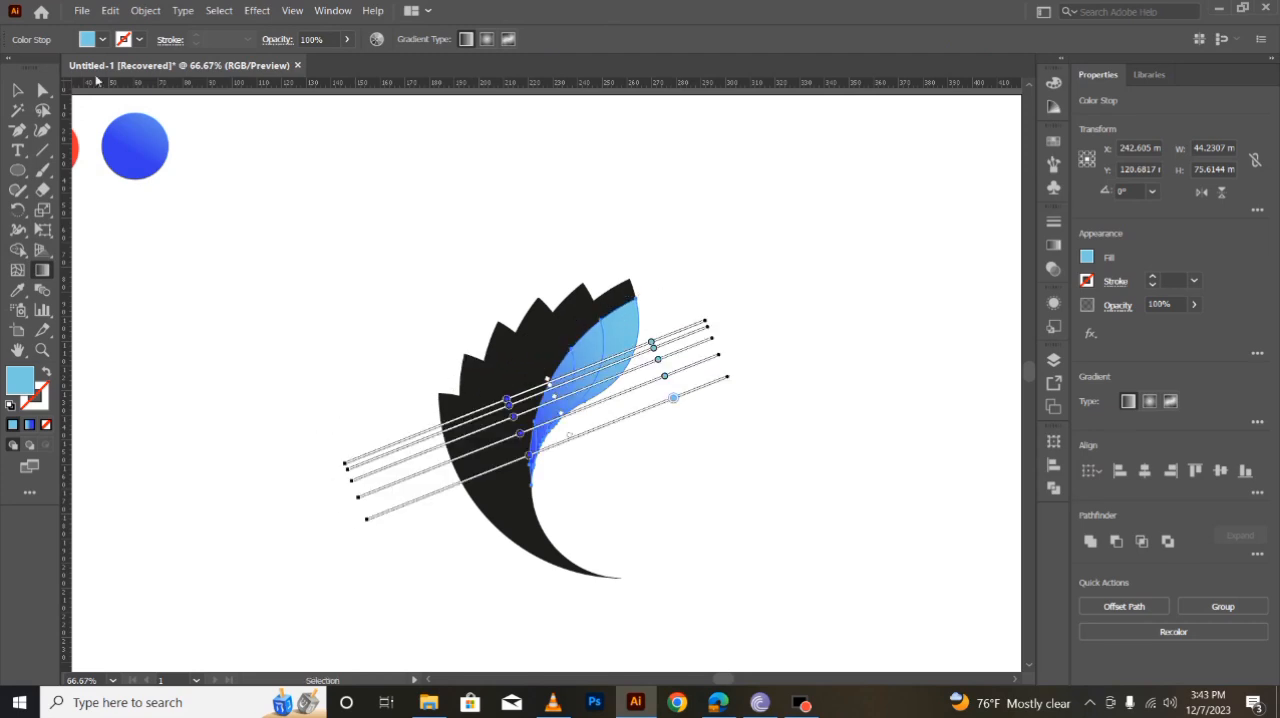
{"action": "left_click", "coordinate": [16, 92]}
{"action": "left_click", "coordinate": [241, 309]}
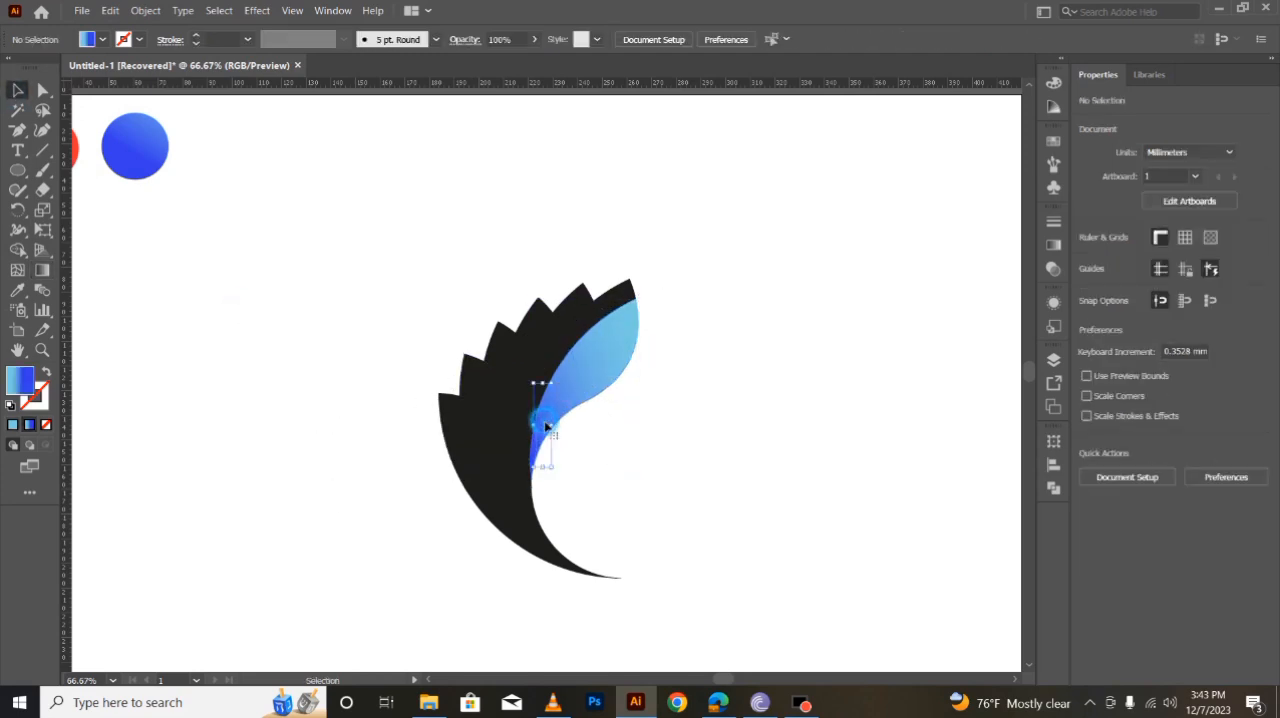
- Angle the outermost inner piece's gradient nearly horizontally, running from light blue on its outer right side to dark blue on its left
{"action": "left_click", "coordinate": [547, 427]}
{"action": "key", "text": "g"}
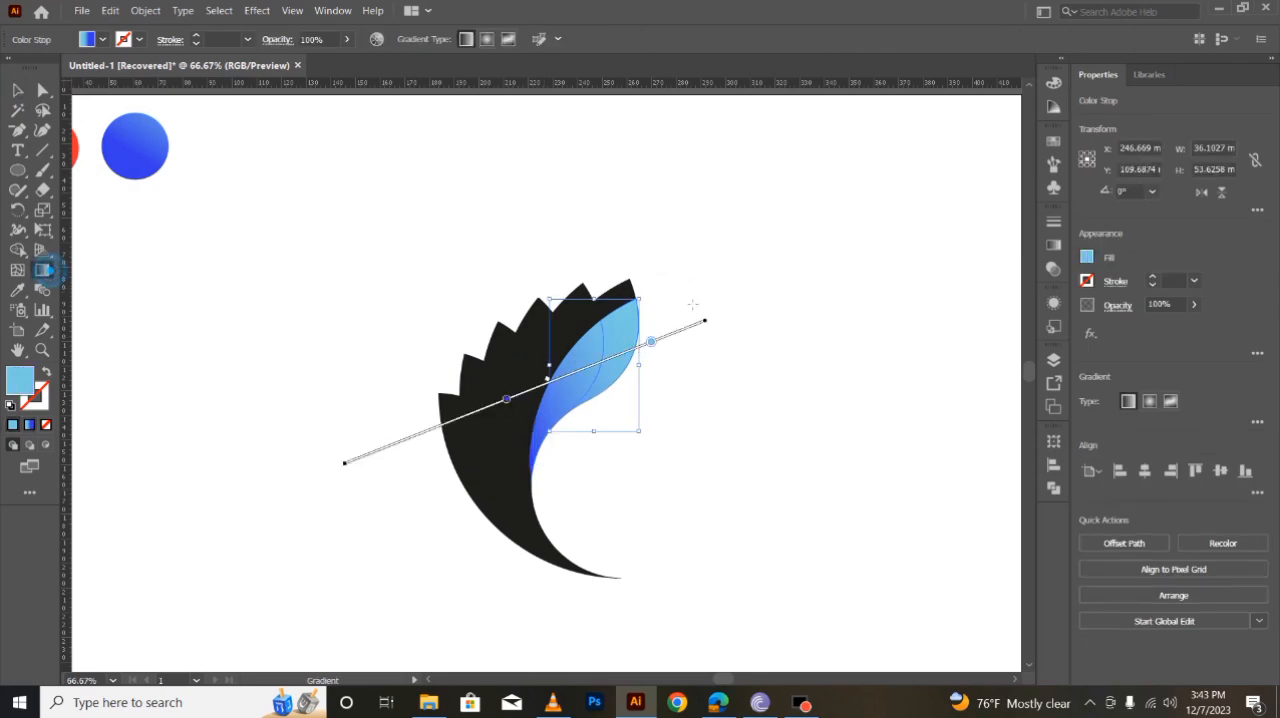
{"action": "mouse_move", "coordinate": [714, 263]}
{"action": "left_mouse_down"}
{"action": "mouse_move", "coordinate": [400, 397]}
{"action": "mouse_move", "coordinate": [457, 314]}
{"action": "mouse_move", "coordinate": [370, 307]}
{"action": "mouse_move", "coordinate": [471, 297]}
{"action": "left_mouse_up"}
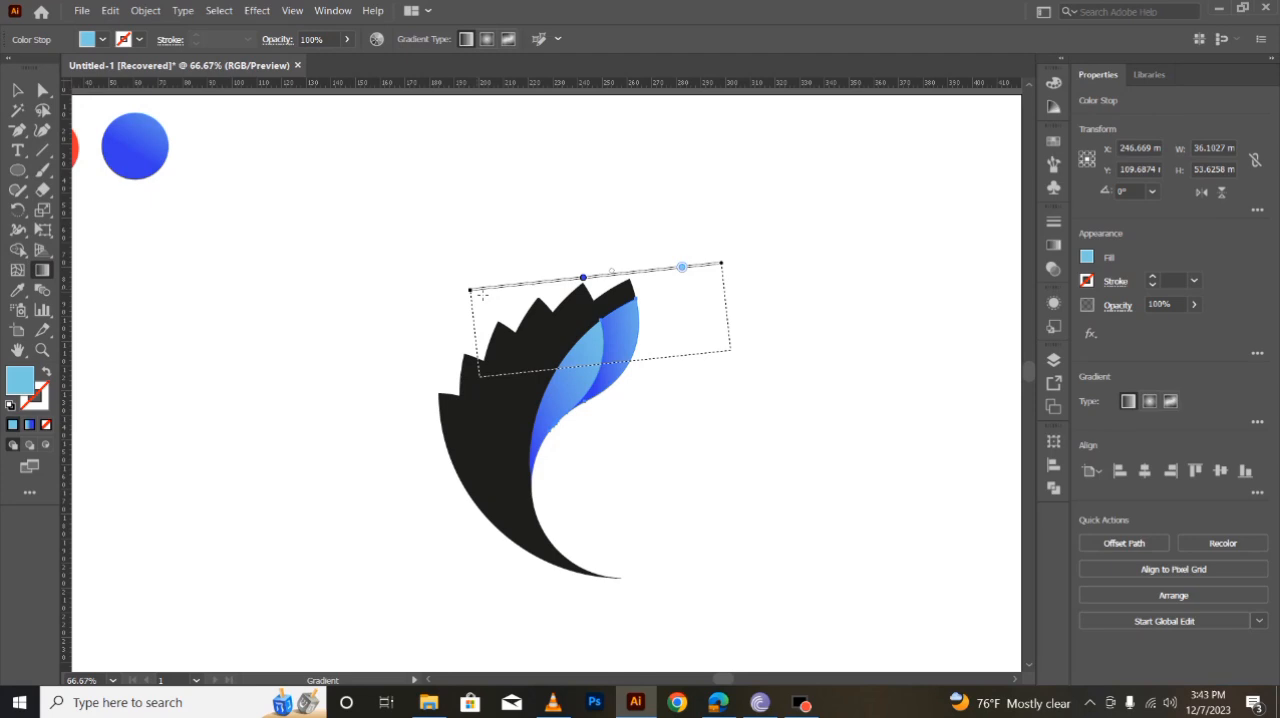
{"action": "left_click", "coordinate": [18, 90]}
{"action": "left_click", "coordinate": [303, 480]}
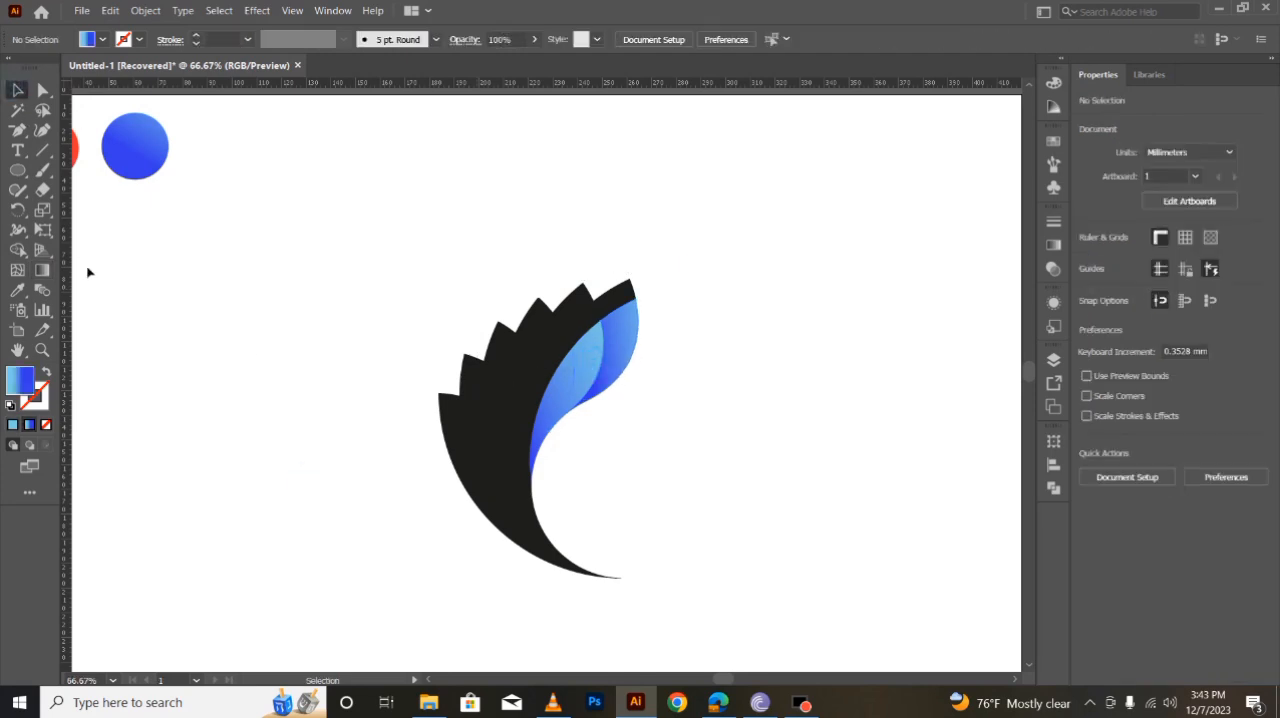
- Redraw the second inner piece's gradient horizontally, from light blue on the right to dark blue on the left
{"action": "left_click", "coordinate": [48, 274]}
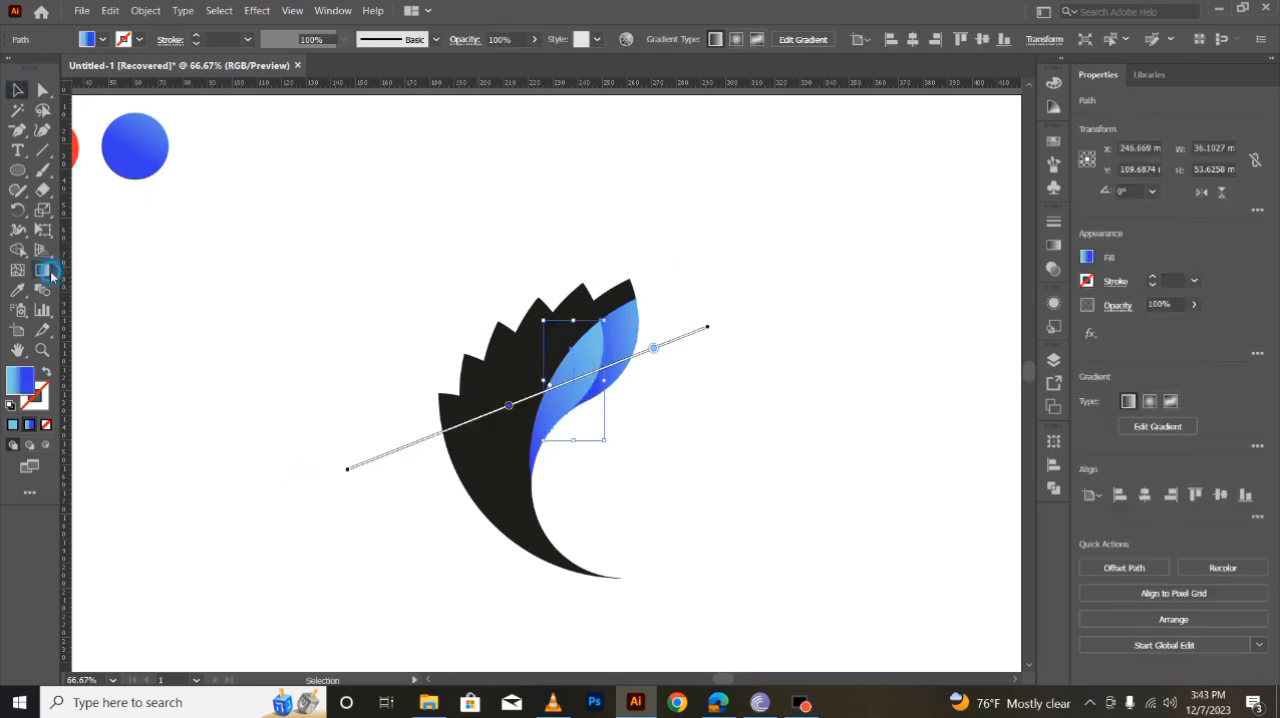
{"action": "mouse_move", "coordinate": [702, 214]}
{"action": "left_mouse_down"}
{"action": "mouse_move", "coordinate": [565, 354]}
{"action": "mouse_move", "coordinate": [320, 349]}
{"action": "mouse_move", "coordinate": [429, 277]}
{"action": "mouse_move", "coordinate": [431, 230]}
{"action": "mouse_move", "coordinate": [466, 214]}
{"action": "left_mouse_up"}
{"action": "left_click", "coordinate": [17, 90]}
{"action": "left_click", "coordinate": [286, 426]}
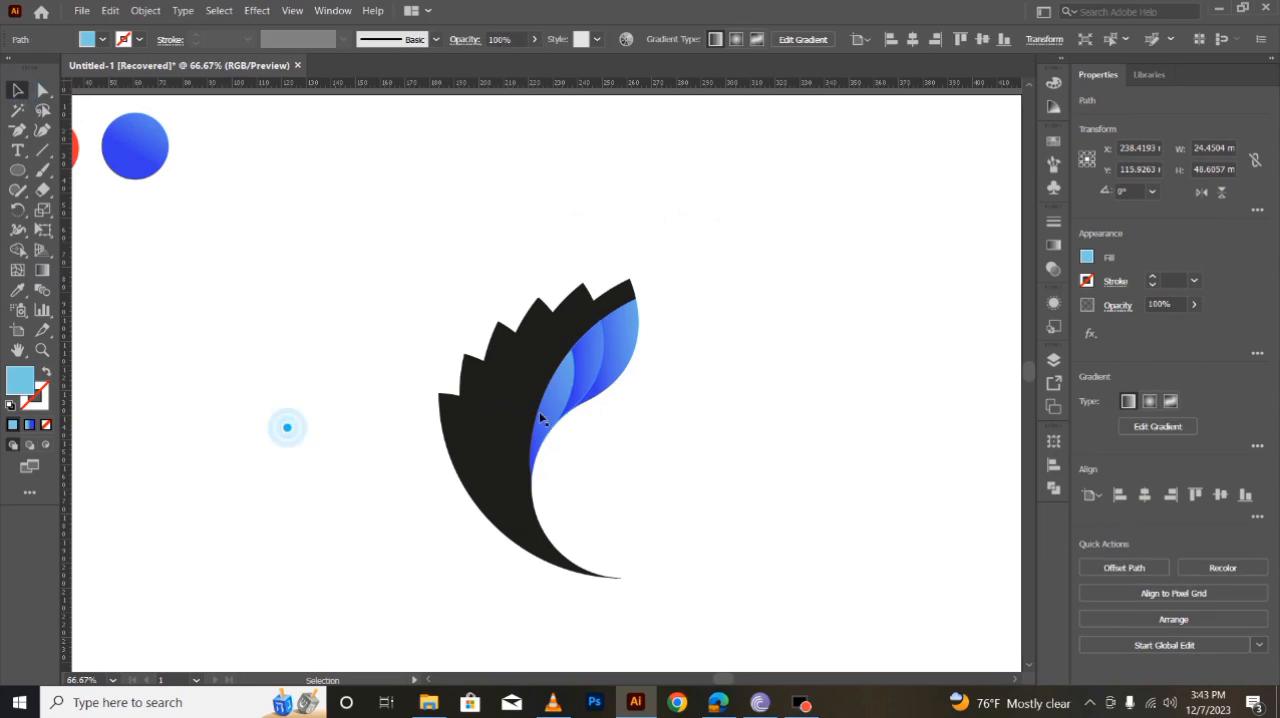
- Adjust the blue gradient on the third inner piece so its left side darkens against the neighbouring pieces
{"action": "left_click", "coordinate": [563, 400]}
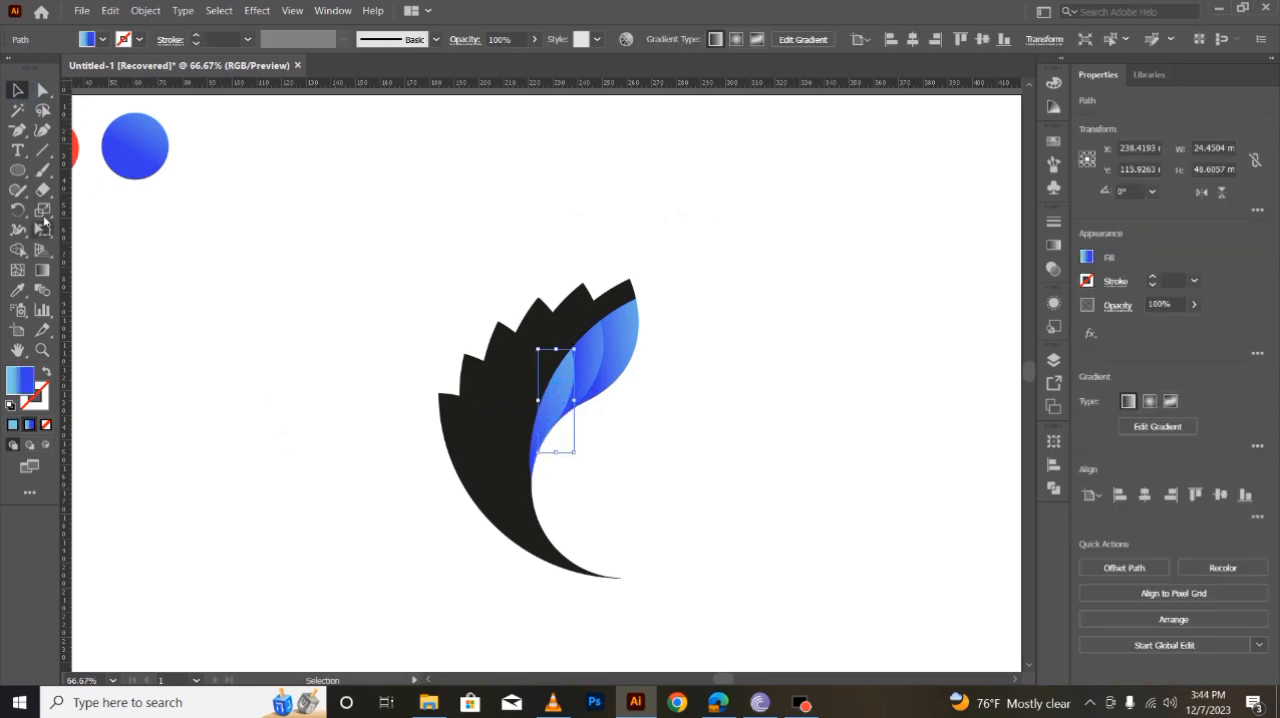
{"action": "left_click", "coordinate": [42, 270]}
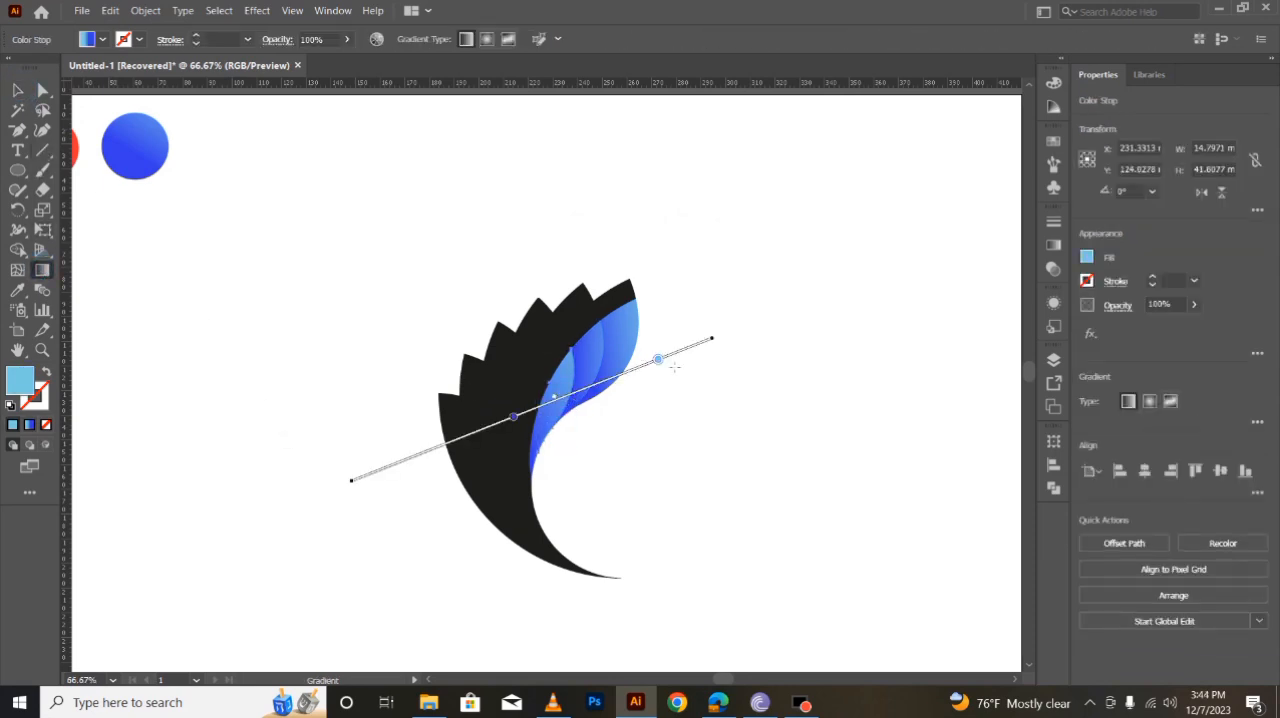
{"action": "mouse_move", "coordinate": [351, 480]}
{"action": "left_mouse_down"}
{"action": "mouse_move", "coordinate": [371, 445]}
{"action": "mouse_move", "coordinate": [349, 423]}
{"action": "mouse_move", "coordinate": [394, 422]}
{"action": "left_mouse_up"}
{"action": "left_click", "coordinate": [20, 92]}
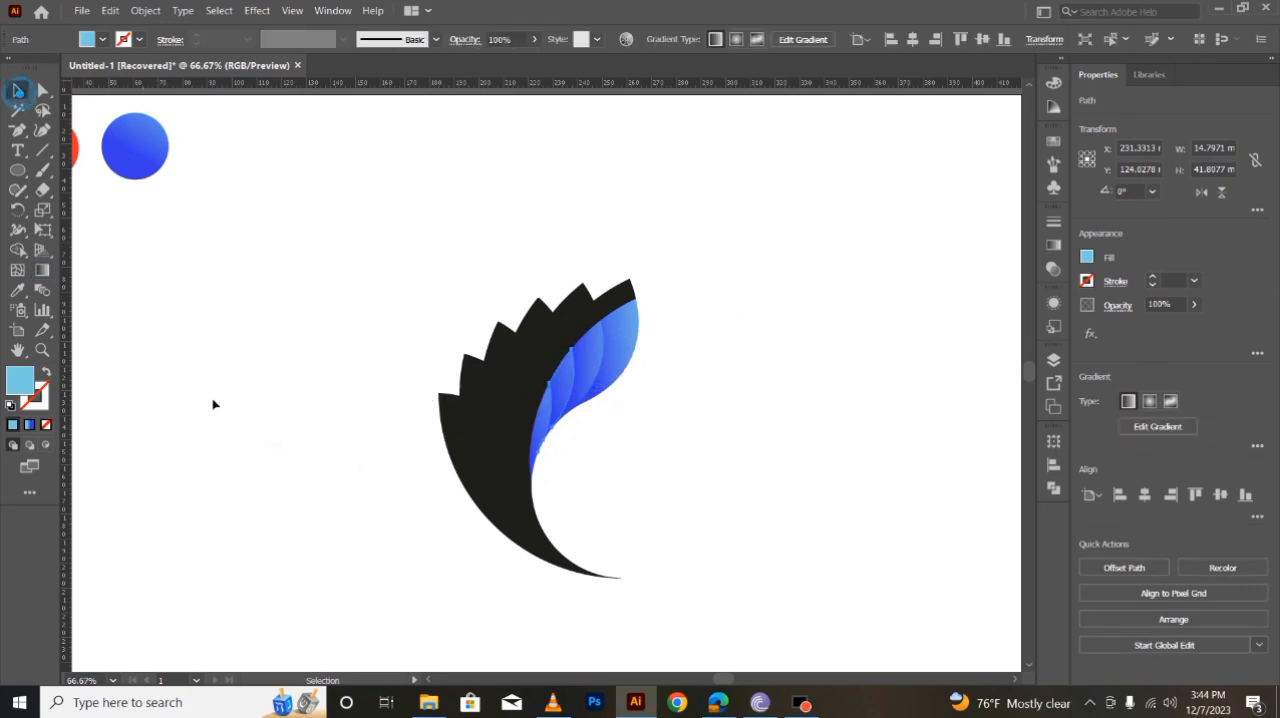
- Redraw the fourth inner piece's gradient at a shallow slope, light blue on the right to dark blue on the left
{"action": "left_click", "coordinate": [543, 422]}
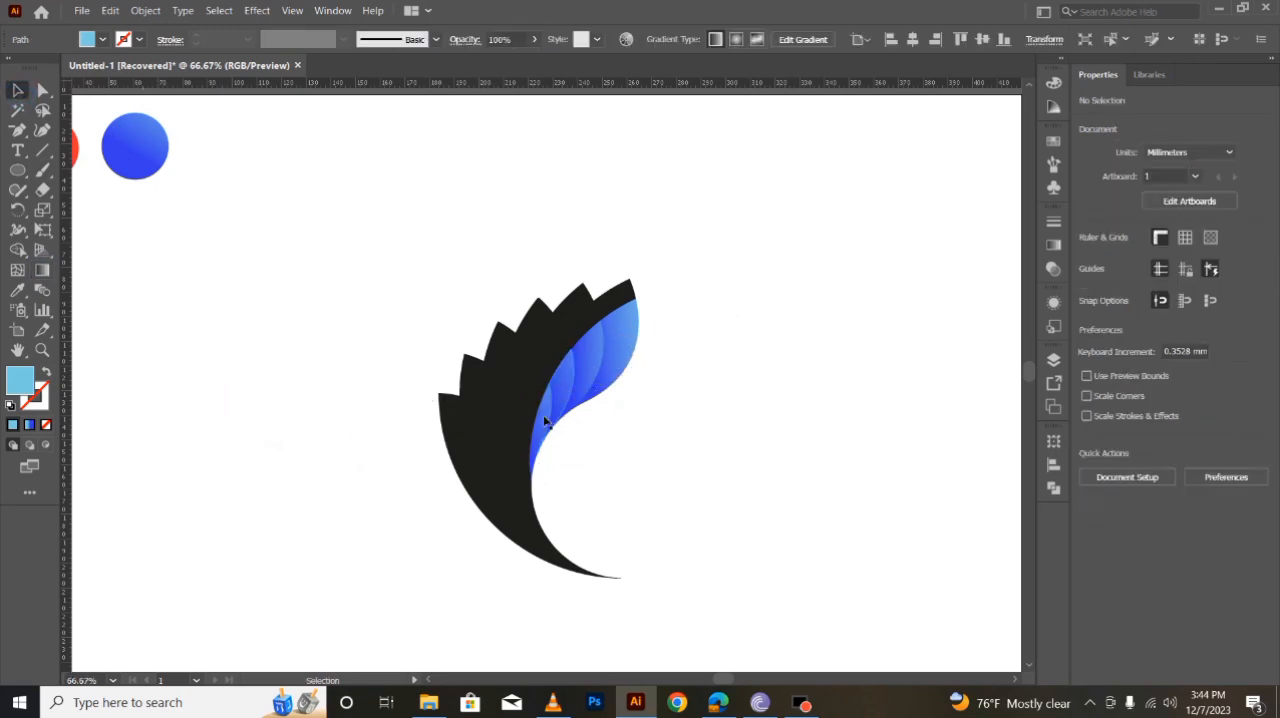
{"action": "left_click", "coordinate": [42, 273]}
{"action": "mouse_move", "coordinate": [748, 305]}
{"action": "left_mouse_down"}
{"action": "mouse_move", "coordinate": [388, 437]}
{"action": "mouse_move", "coordinate": [246, 411]}
{"action": "mouse_move", "coordinate": [320, 412]}
{"action": "left_mouse_up"}
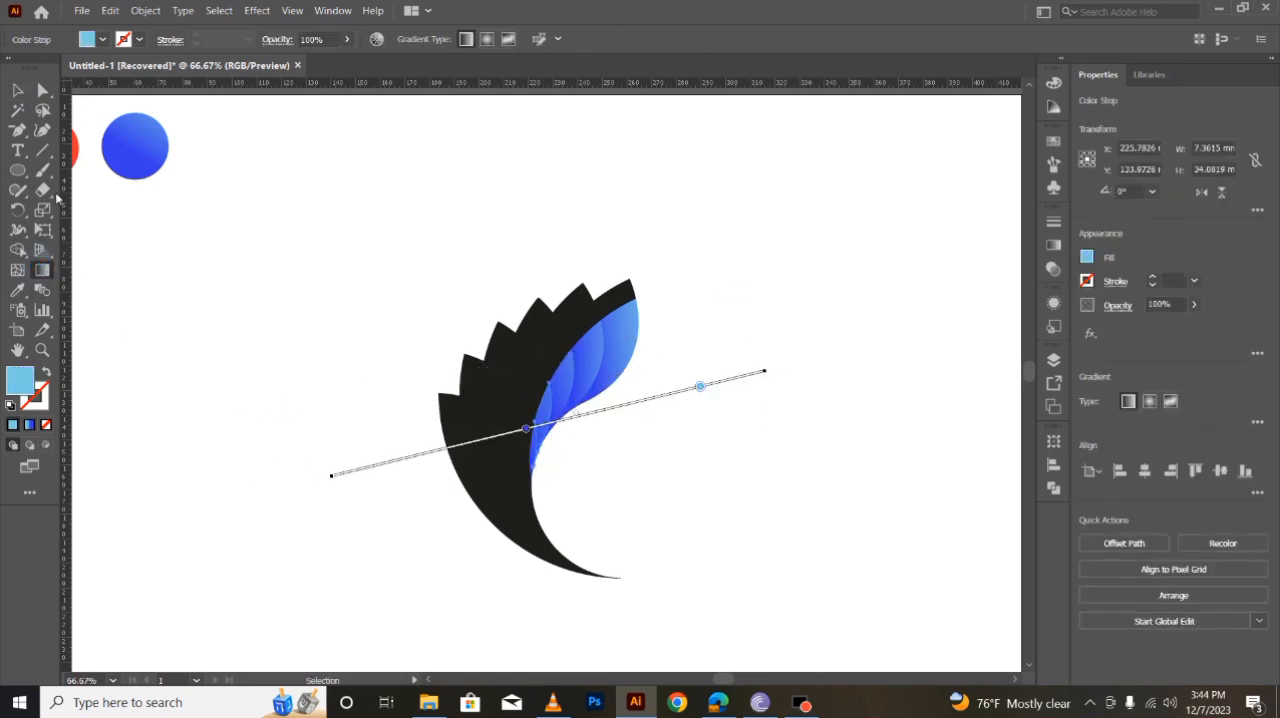
{"action": "left_click", "coordinate": [18, 92]}
{"action": "left_click", "coordinate": [363, 343]}
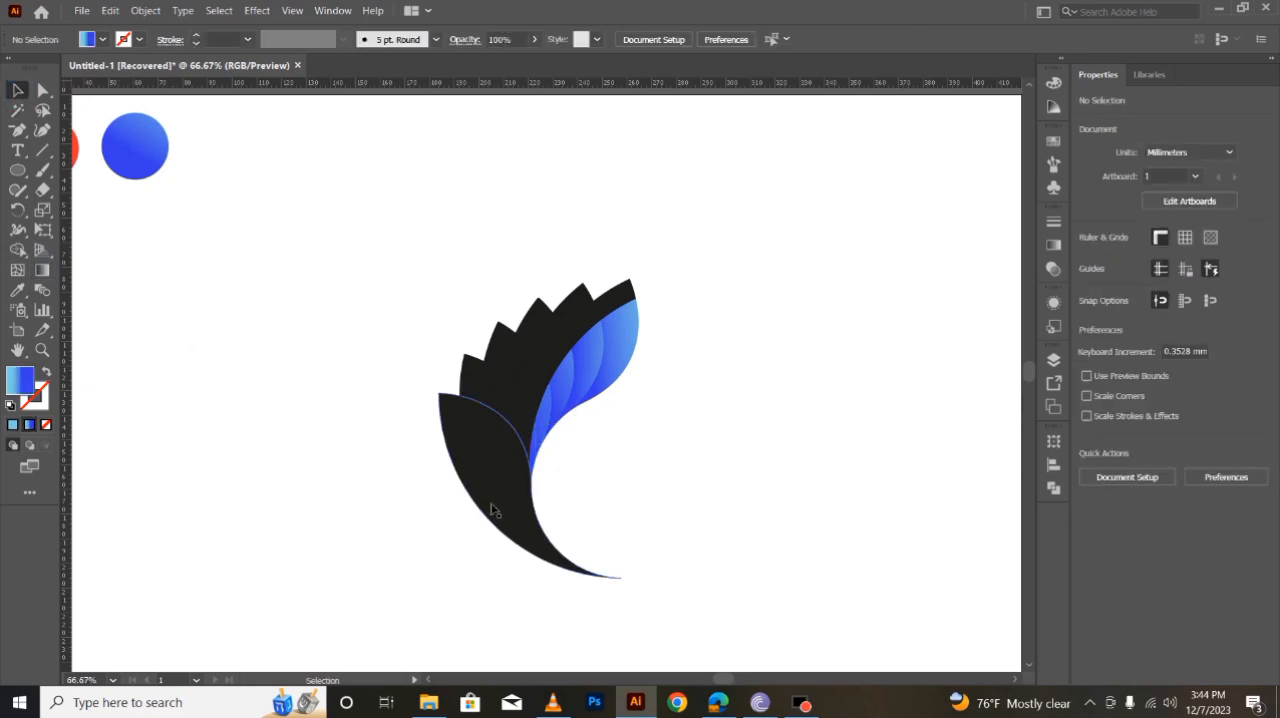
- Select the six black outer leaf pieces and fill them with the red-to-blue circle's gradient using the Eyedropper
{"action": "left_click", "coordinate": [509, 479]}
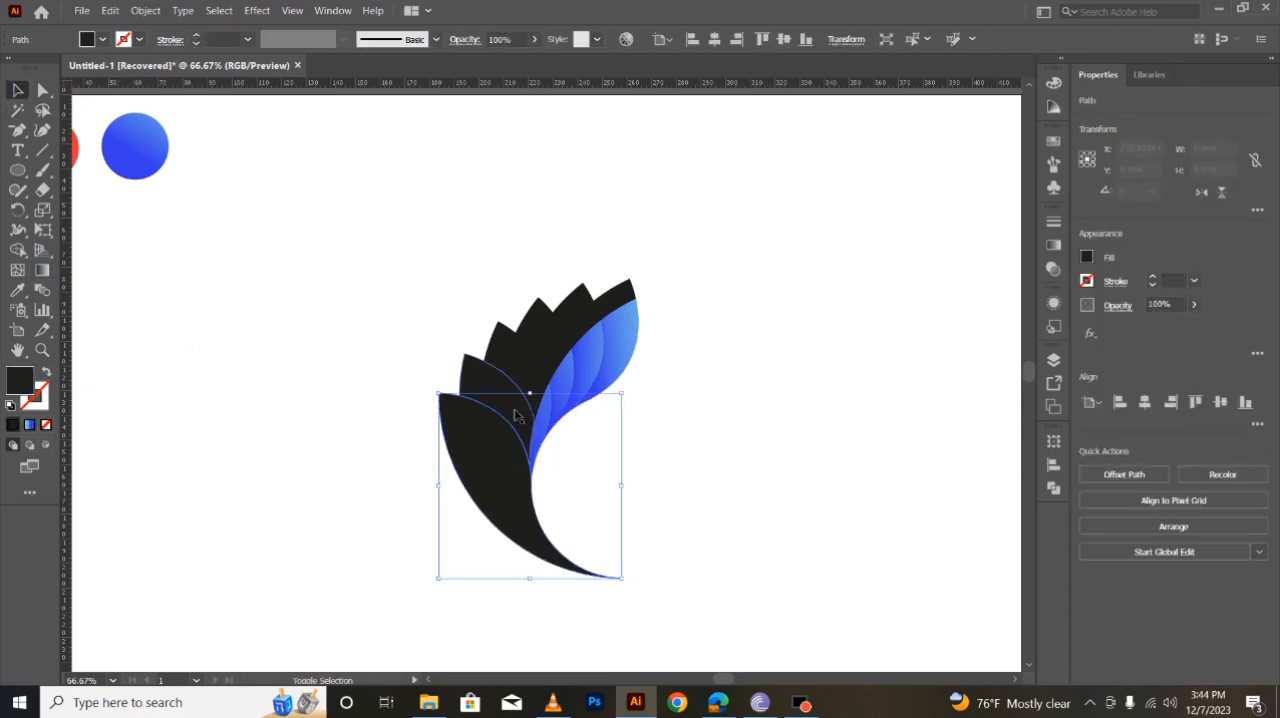
{"action": "left_click", "coordinate": [495, 381], "text": "shift"}
{"action": "left_click", "coordinate": [506, 338], "text": "shift"}
{"action": "left_click", "coordinate": [531, 325], "text": "shift"}
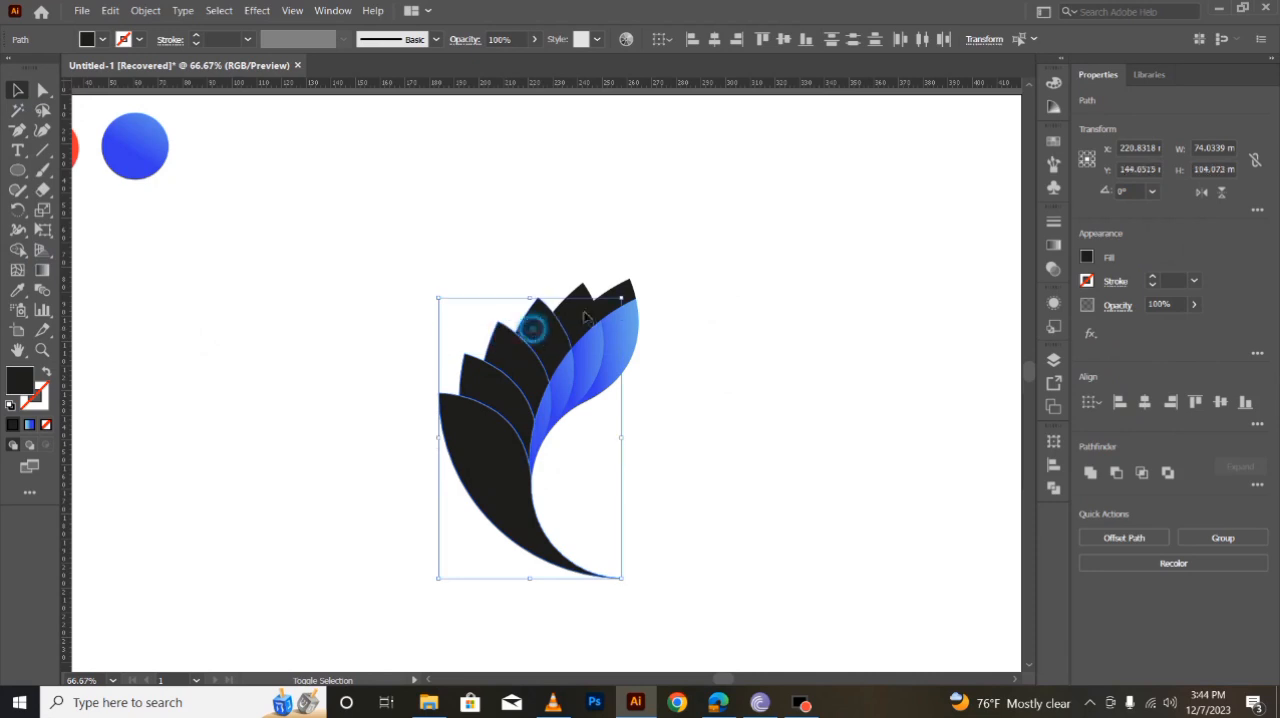
{"action": "left_click", "coordinate": [588, 300], "text": "shift"}
{"action": "left_click", "coordinate": [616, 298], "text": "shift"}
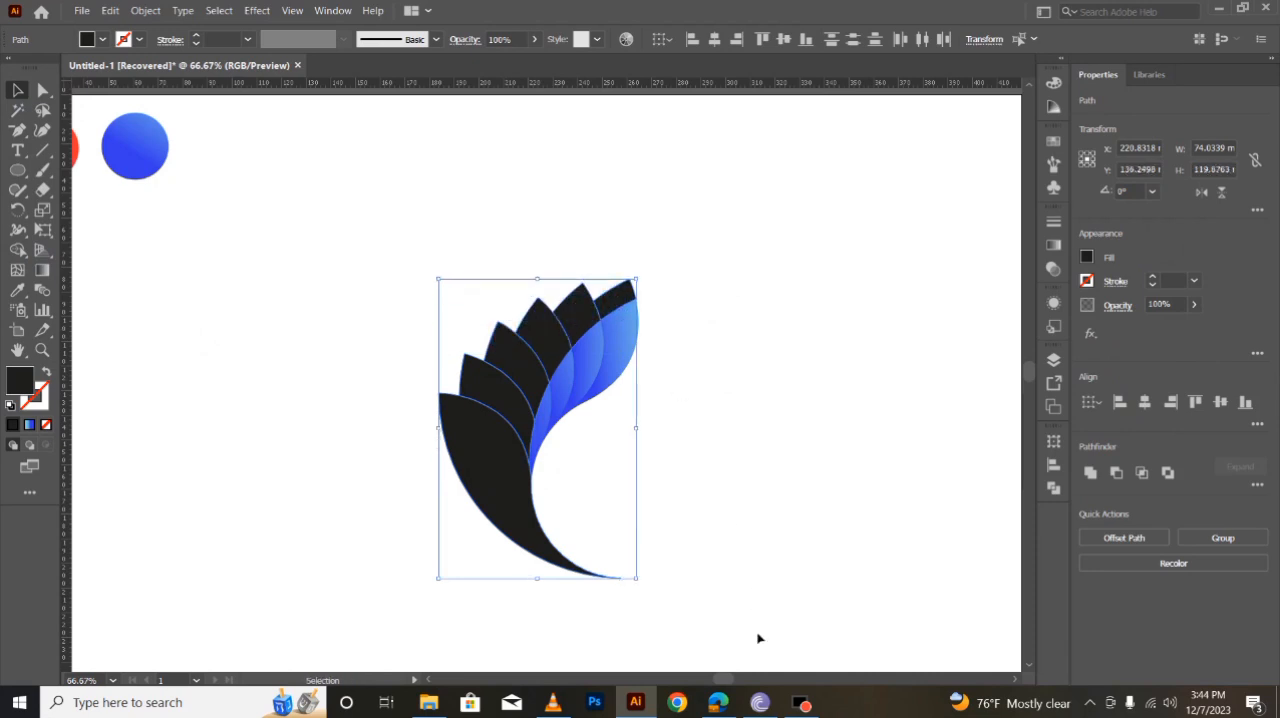
{"action": "left_click_drag", "start_coordinate": [728, 680], "coordinate": [718, 679]}
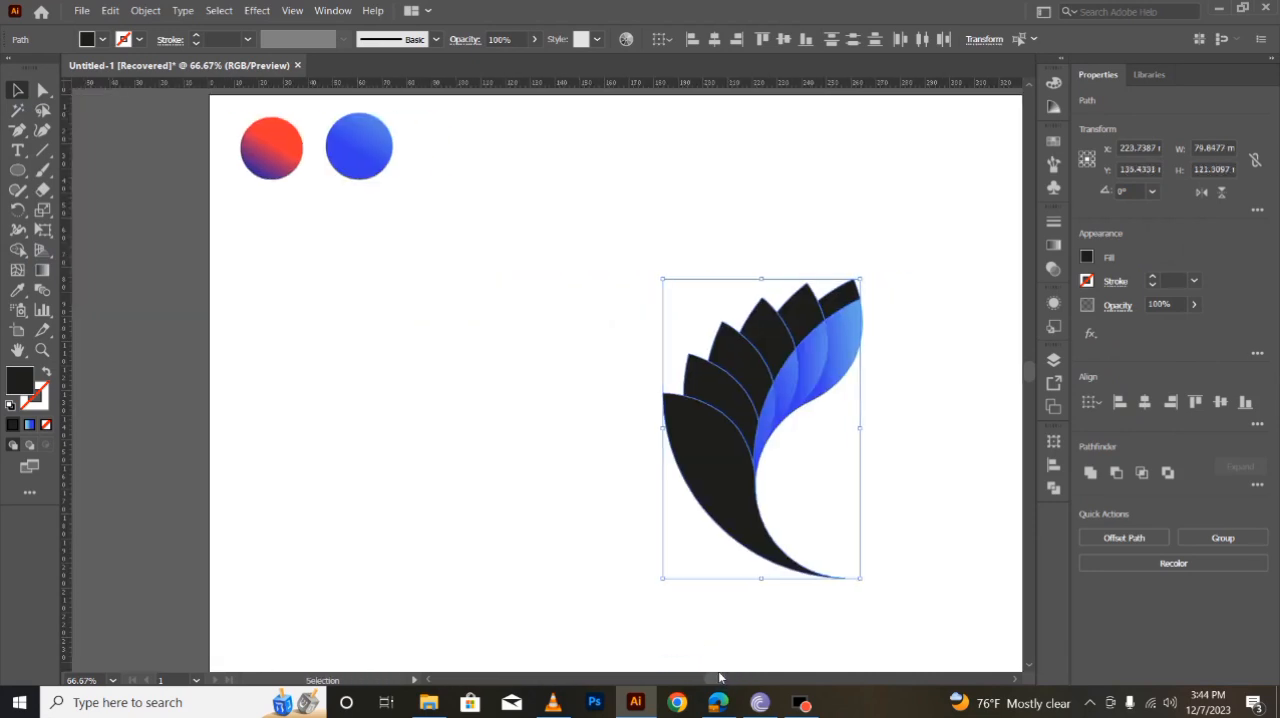
{"action": "key", "text": "i"}
{"action": "left_click", "coordinate": [294, 146]}
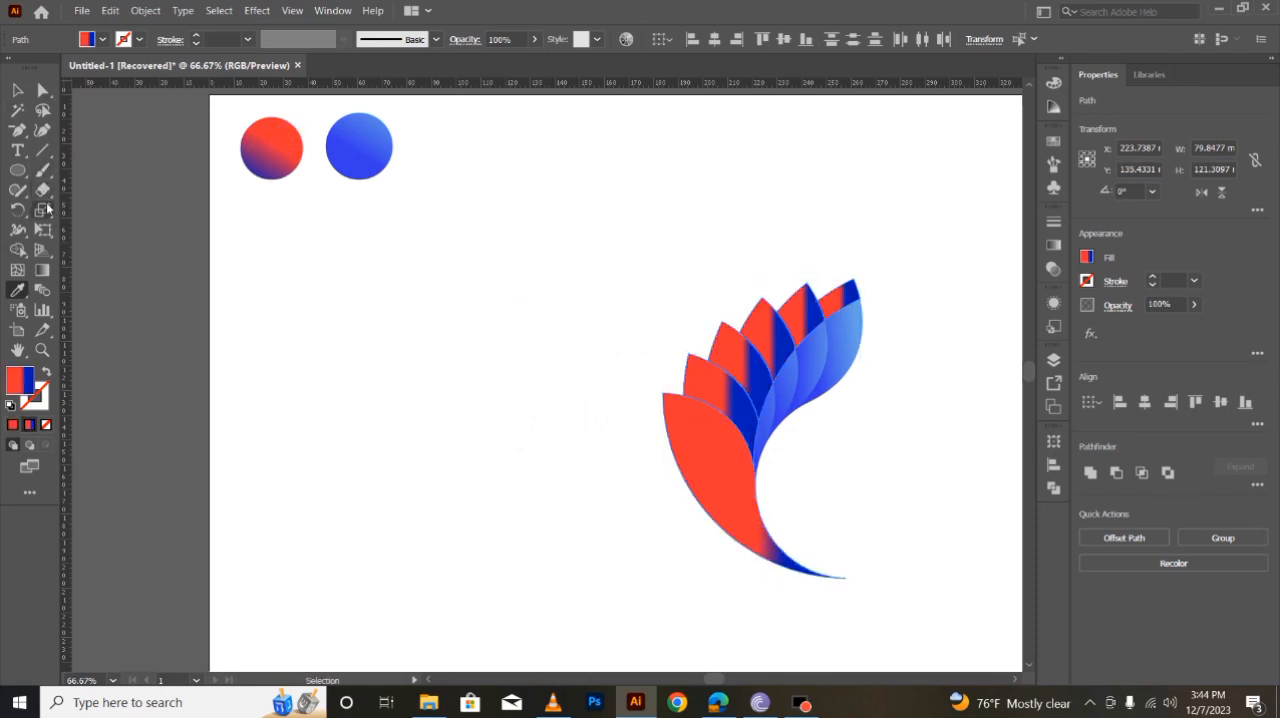
- Redraw the red-to-blue gradient diagonally across all the outer leaves, red at the upper right and blue at the lower left
{"action": "left_click", "coordinate": [44, 267]}
{"action": "mouse_move", "coordinate": [866, 209]}
{"action": "left_mouse_down"}
{"action": "mouse_move", "coordinate": [671, 505]}
{"action": "mouse_move", "coordinate": [651, 712]}
{"action": "mouse_move", "coordinate": [591, 606]}
{"action": "mouse_move", "coordinate": [606, 594]}
{"action": "mouse_move", "coordinate": [597, 603]}
{"action": "mouse_move", "coordinate": [485, 535]}
{"action": "mouse_move", "coordinate": [505, 511]}
{"action": "left_mouse_up"}
{"action": "left_click", "coordinate": [17, 89]}
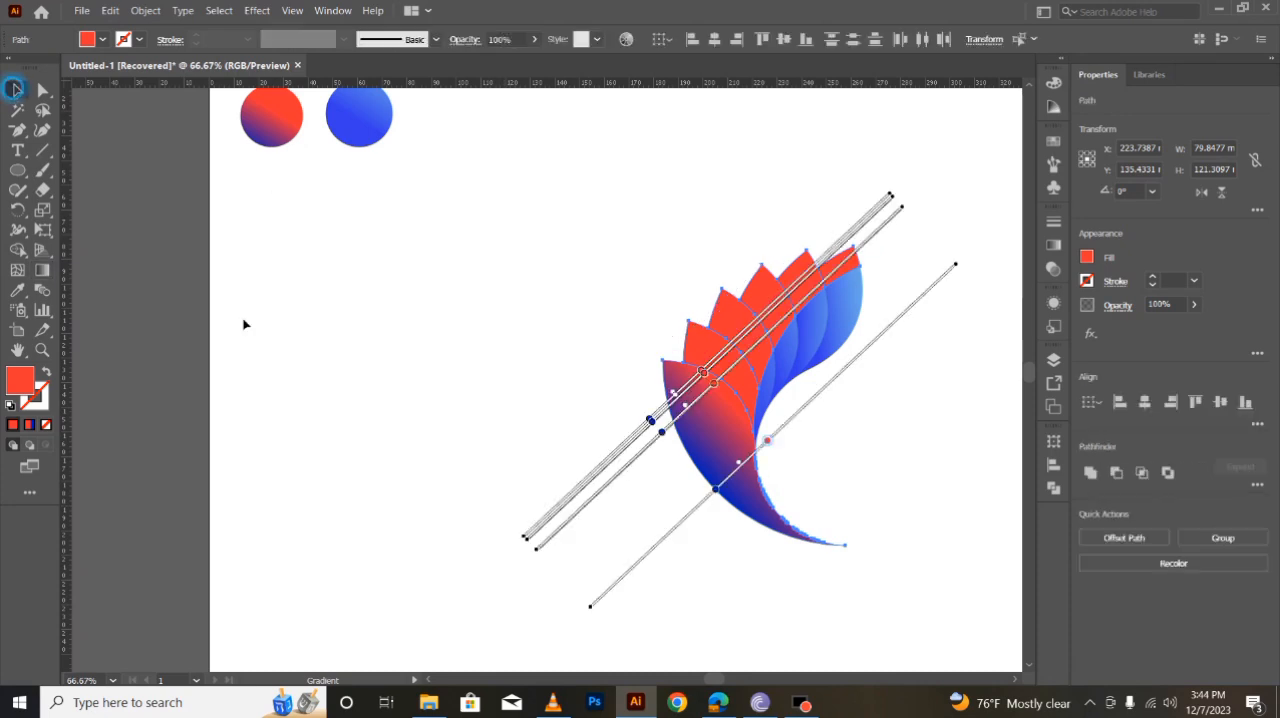
- Redraw the second outer leaf's gradient diagonally, from red at the upper right to blue at the lower left
{"action": "key", "text": "g"}
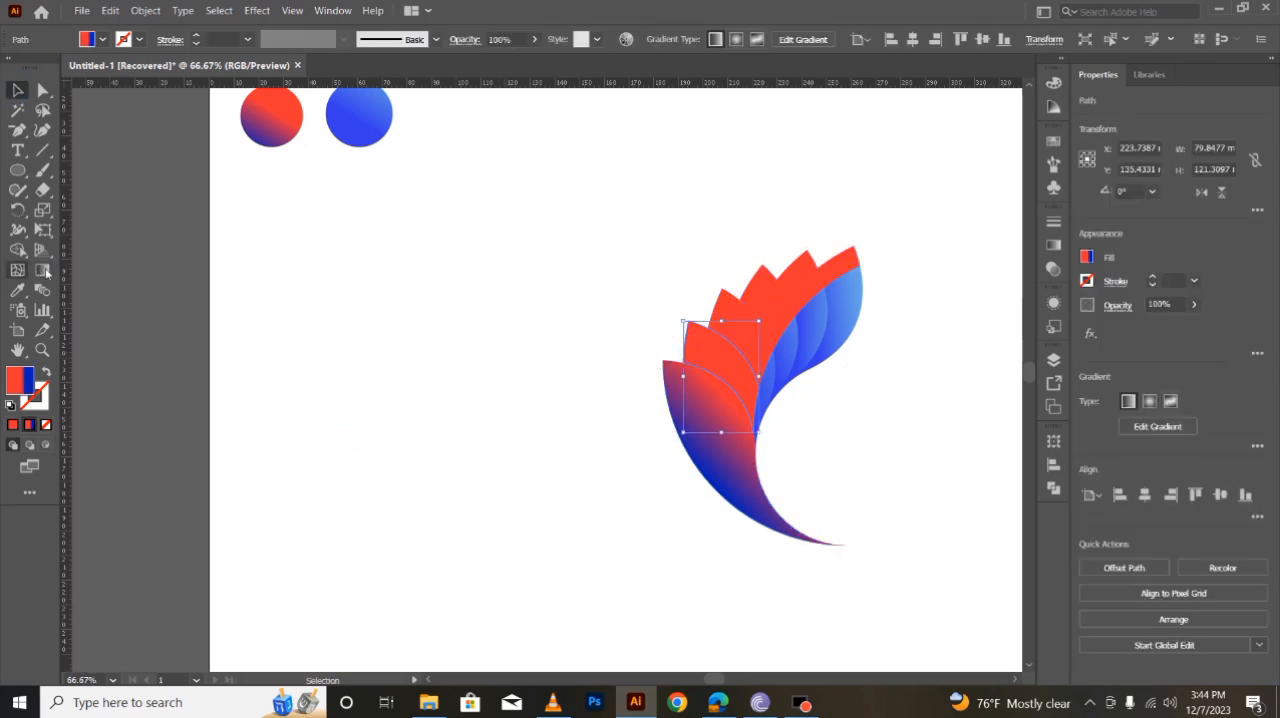
{"action": "mouse_move", "coordinate": [800, 216]}
{"action": "left_mouse_down"}
{"action": "mouse_move", "coordinate": [531, 448]}
{"action": "mouse_move", "coordinate": [529, 600]}
{"action": "mouse_move", "coordinate": [586, 449]}
{"action": "mouse_move", "coordinate": [609, 433]}
{"action": "left_mouse_up"}
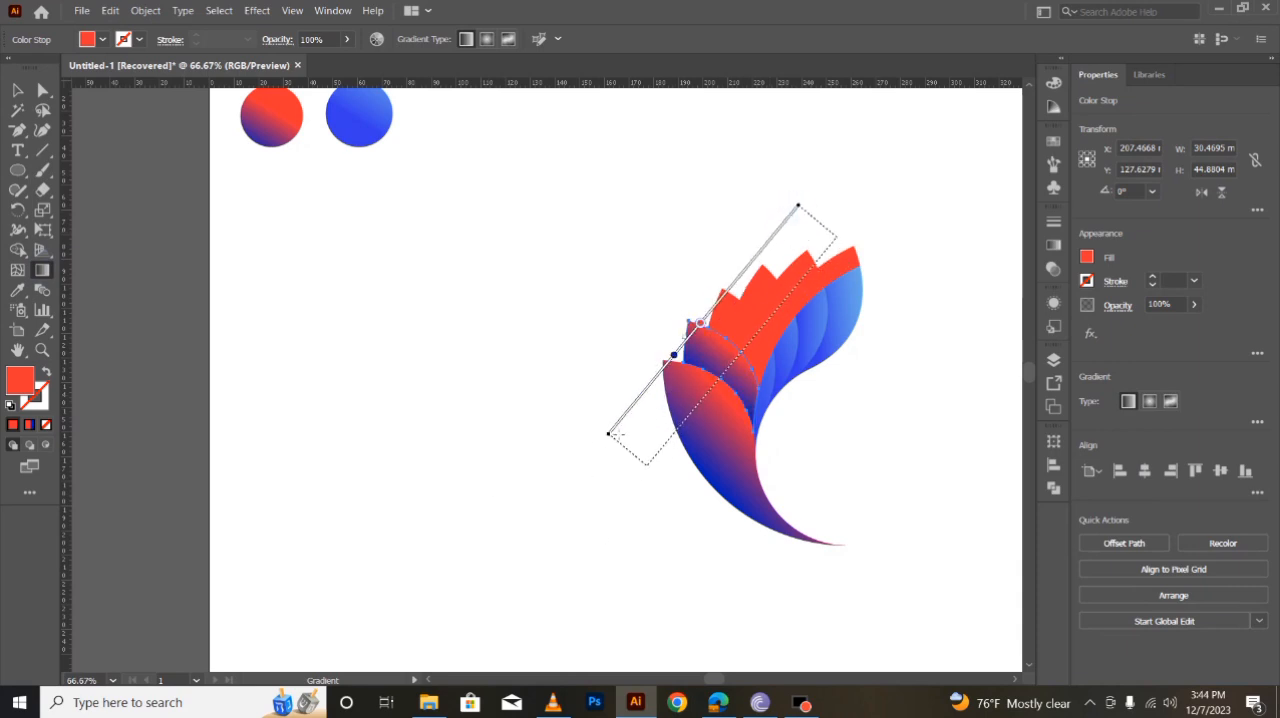
{"action": "left_click", "coordinate": [17, 90]}
{"action": "left_click", "coordinate": [342, 352]}
- Redraw the third outer leaf's gradient diagonally so red at its tip blends into blue near its lower left edge
{"action": "left_click", "coordinate": [743, 326]}
{"action": "left_click", "coordinate": [42, 270]}
{"action": "mouse_move", "coordinate": [860, 180]}
{"action": "left_mouse_down"}
{"action": "mouse_move", "coordinate": [526, 569]}
{"action": "mouse_move", "coordinate": [560, 474]}
{"action": "mouse_move", "coordinate": [630, 408]}
{"action": "left_mouse_up"}
{"action": "left_click", "coordinate": [17, 90]}
{"action": "left_click", "coordinate": [352, 342]}
- Redraw the fourth outer leaf's gradient along a steep diagonal, red at the upper right to blue at the lower left
{"action": "left_click", "coordinate": [743, 338]}
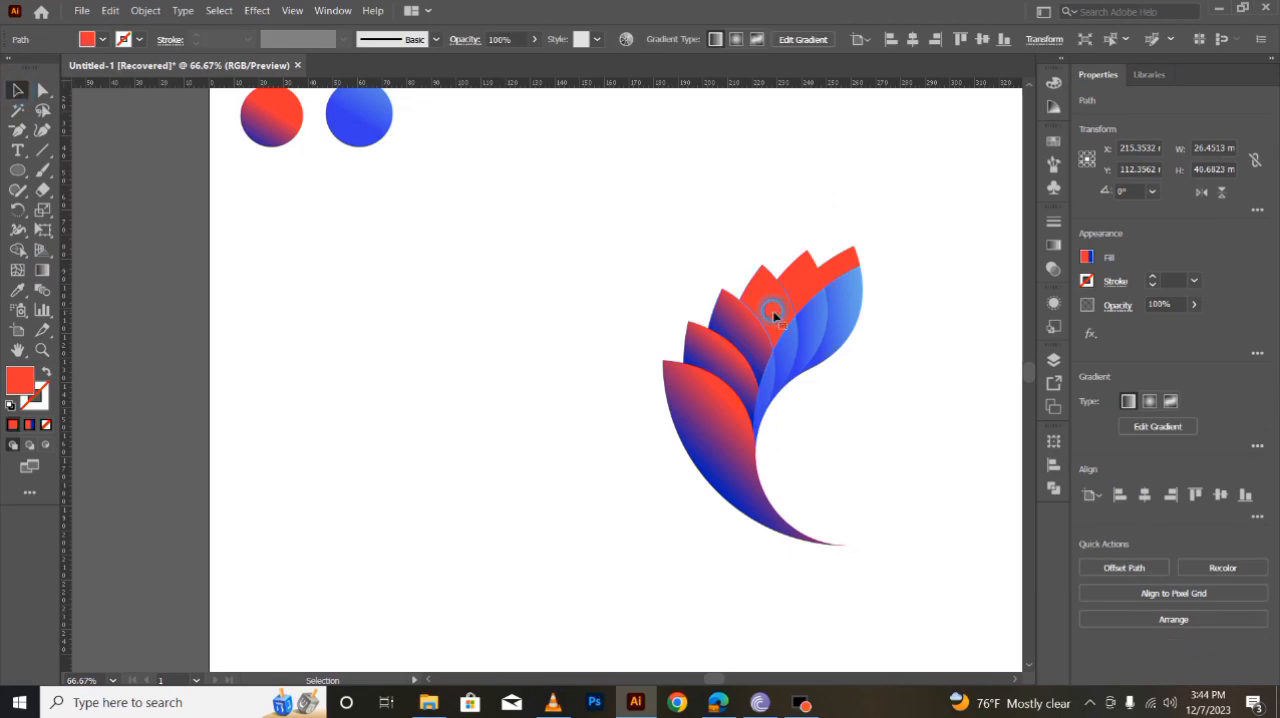
{"action": "left_click", "coordinate": [41, 270]}
{"action": "mouse_move", "coordinate": [812, 186]}
{"action": "left_mouse_down"}
{"action": "mouse_move", "coordinate": [808, 262]}
{"action": "mouse_move", "coordinate": [371, 446]}
{"action": "mouse_move", "coordinate": [680, 301]}
{"action": "mouse_move", "coordinate": [671, 354]}
{"action": "left_mouse_up"}
{"action": "mouse_move", "coordinate": [863, 151]}
{"action": "left_mouse_down"}
{"action": "mouse_move", "coordinate": [631, 500]}
{"action": "mouse_move", "coordinate": [713, 420]}
{"action": "left_mouse_up"}
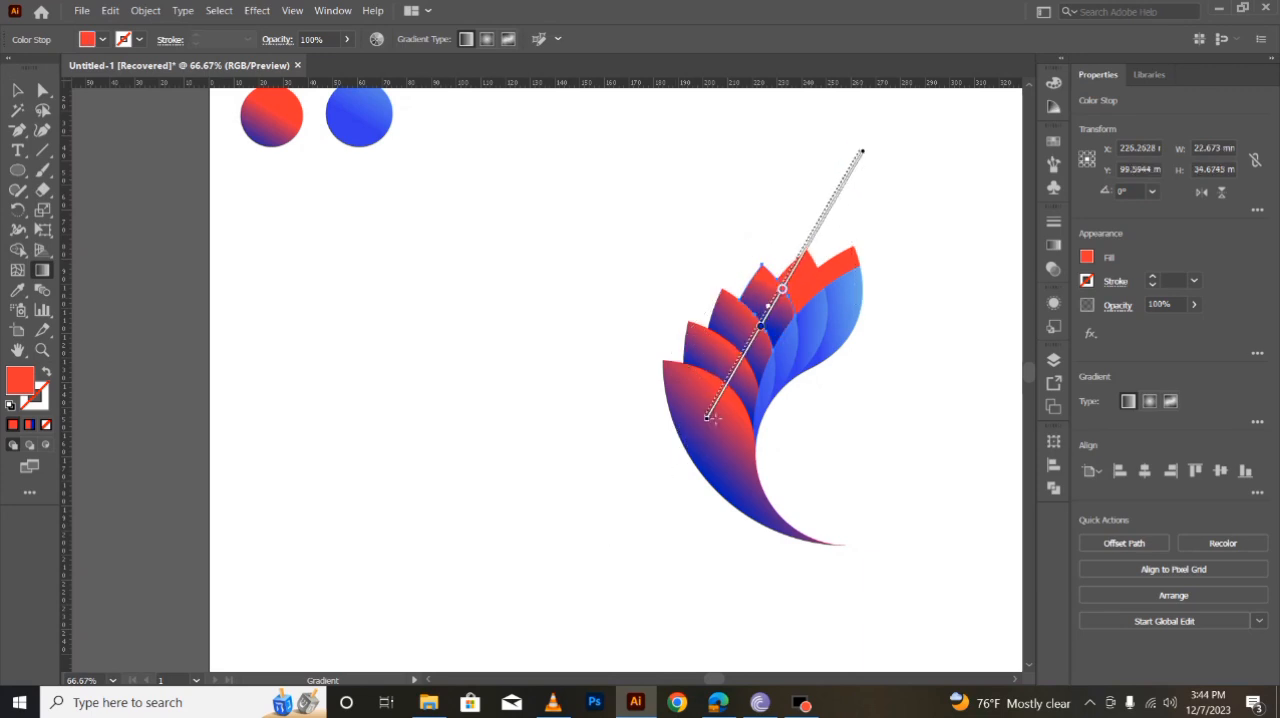
- Redraw the fifth outer leaf's gradient diagonally, from red at the upper right to blue at the lower left
{"action": "left_click", "coordinate": [17, 90]}
{"action": "left_click", "coordinate": [414, 357]}
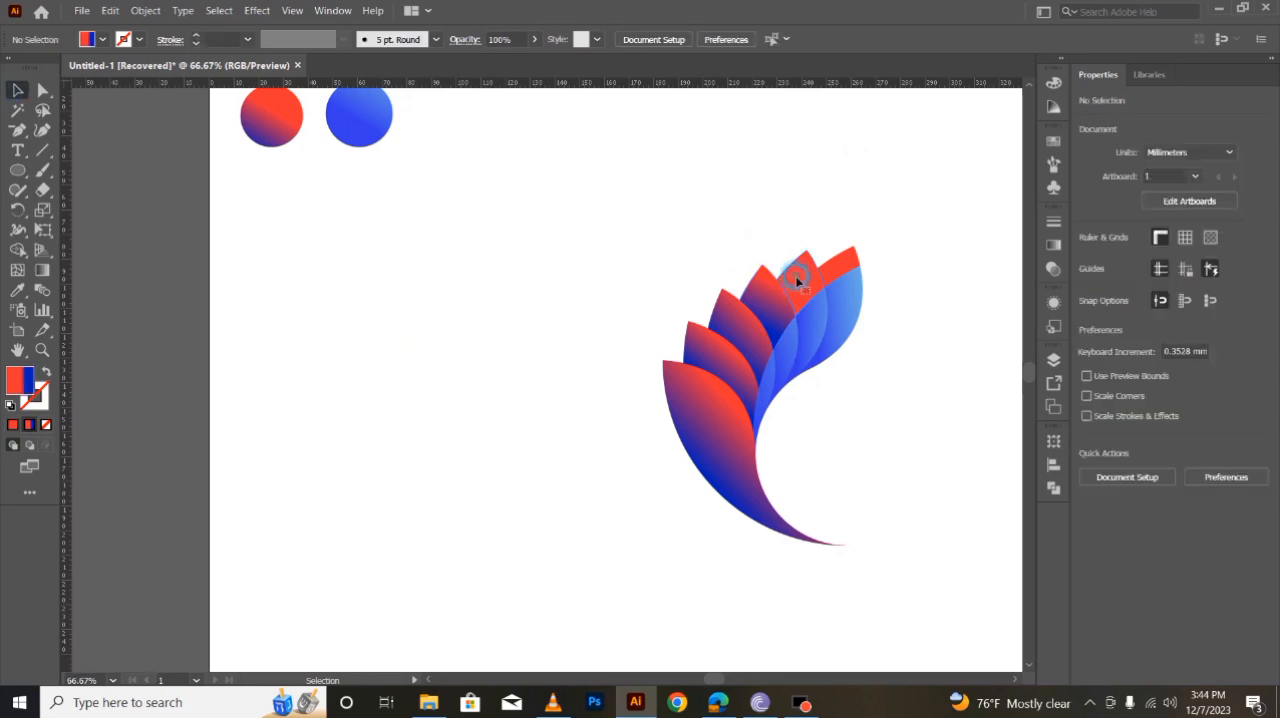
{"action": "left_click", "coordinate": [790, 268]}
{"action": "left_click", "coordinate": [42, 270]}
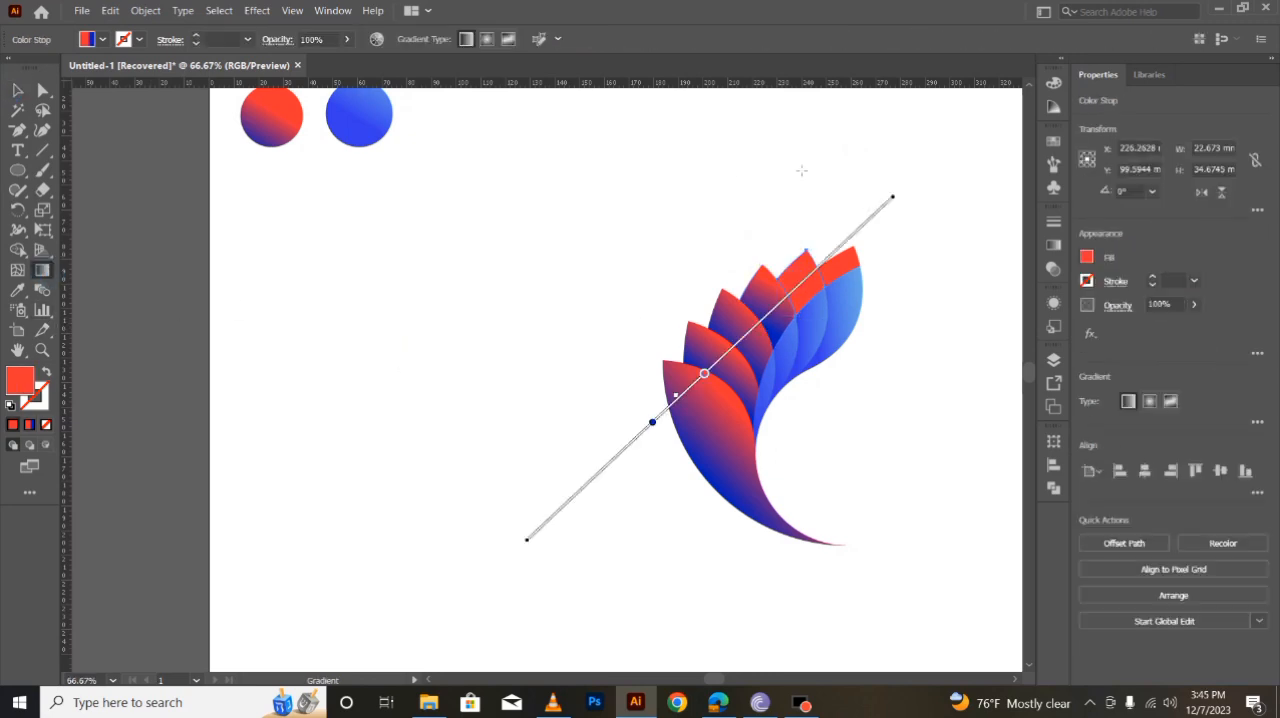
{"action": "left_click", "coordinate": [872, 166]}
{"action": "mouse_move", "coordinate": [872, 166]}
{"action": "left_mouse_down"}
{"action": "mouse_move", "coordinate": [429, 557]}
{"action": "mouse_move", "coordinate": [757, 273]}
{"action": "mouse_move", "coordinate": [715, 330]}
{"action": "mouse_move", "coordinate": [682, 274]}
{"action": "mouse_move", "coordinate": [696, 276]}
{"action": "left_mouse_up"}
{"action": "left_click", "coordinate": [17, 91]}
{"action": "left_click", "coordinate": [419, 425]}
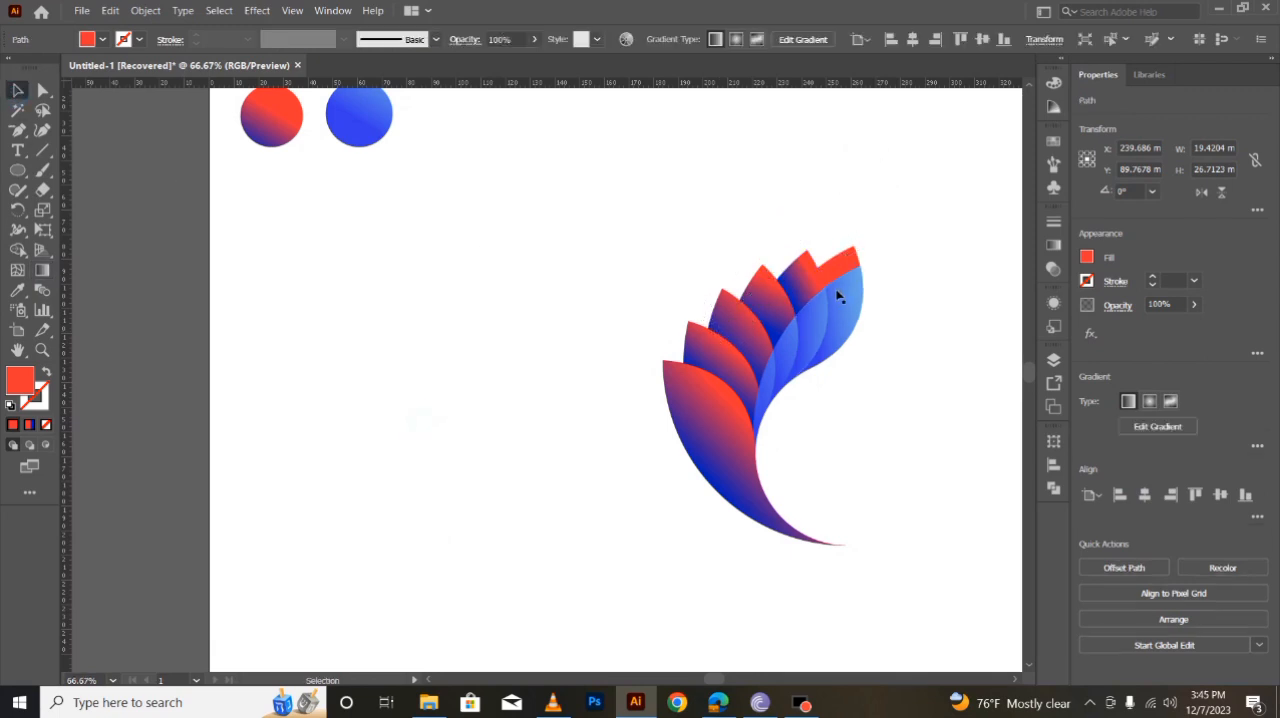
- Redraw the topmost outer leaf's gradient diagonally so red at its tip blends into blue at its lower left end
{"action": "left_click", "coordinate": [832, 272]}
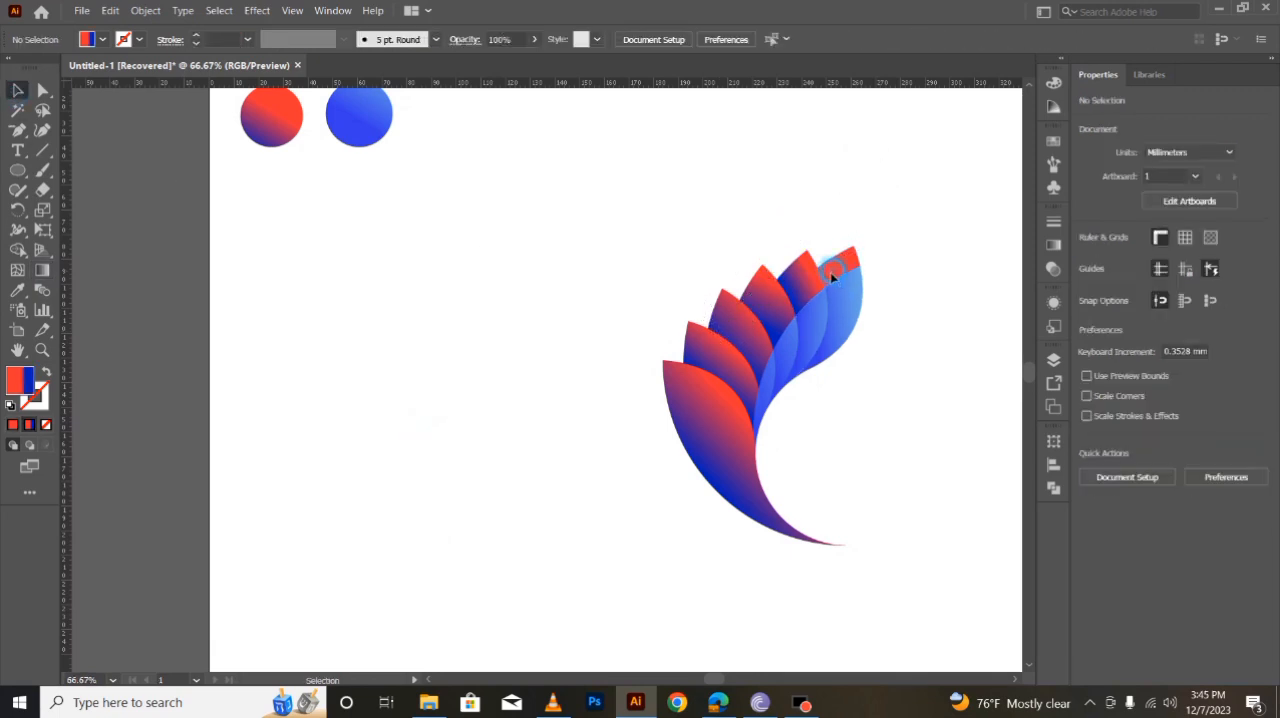
{"action": "left_click", "coordinate": [42, 270]}
{"action": "left_click", "coordinate": [19, 91]}
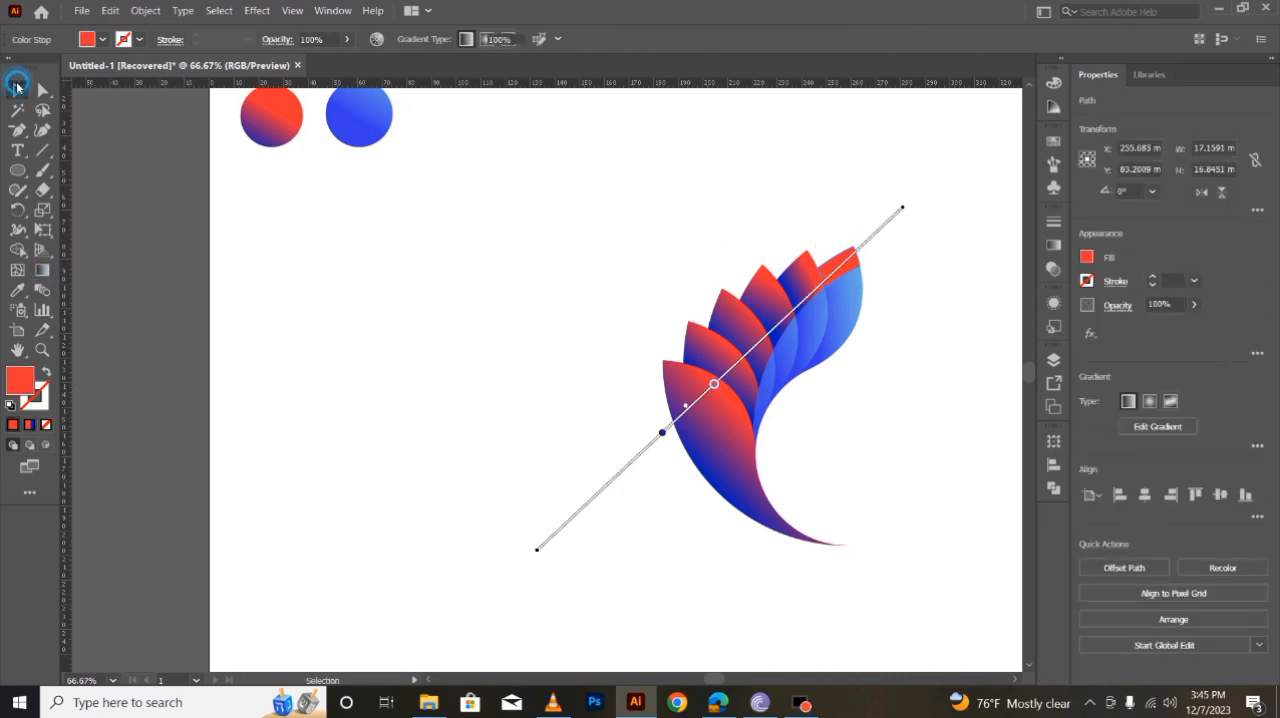
{"action": "left_click", "coordinate": [334, 354]}
{"action": "left_click", "coordinate": [841, 272]}
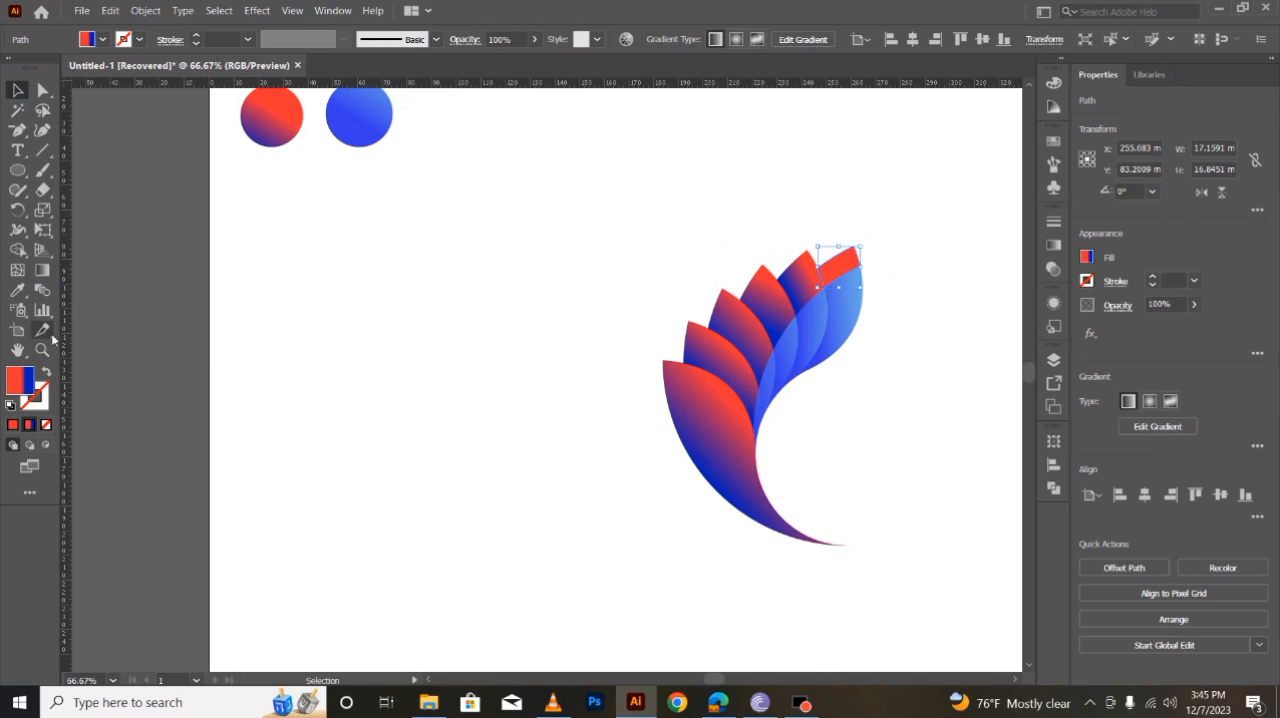
{"action": "left_click", "coordinate": [42, 270]}
{"action": "mouse_move", "coordinate": [963, 151]}
{"action": "left_mouse_down"}
{"action": "mouse_move", "coordinate": [756, 310]}
{"action": "mouse_move", "coordinate": [485, 432]}
{"action": "mouse_move", "coordinate": [654, 368]}
{"action": "mouse_move", "coordinate": [722, 325]}
{"action": "left_mouse_up"}
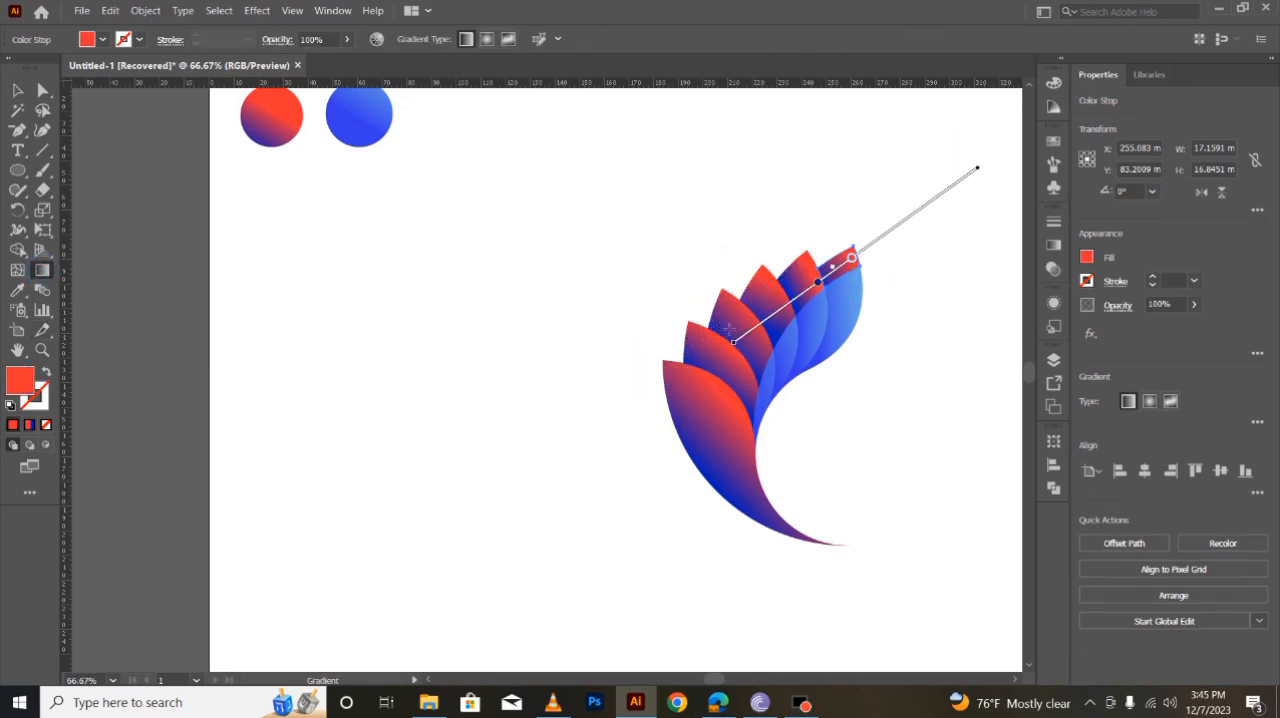
{"action": "left_click", "coordinate": [14, 89]}
{"action": "left_click", "coordinate": [640, 474]}
- Select all the leaf pieces of the wing and group them
{"action": "left_click_drag", "start_coordinate": [718, 677], "coordinate": [731, 677]}
{"action": "left_click_drag", "start_coordinate": [365, 221], "coordinate": [662, 593]}
{"action": "key", "text": "a"}
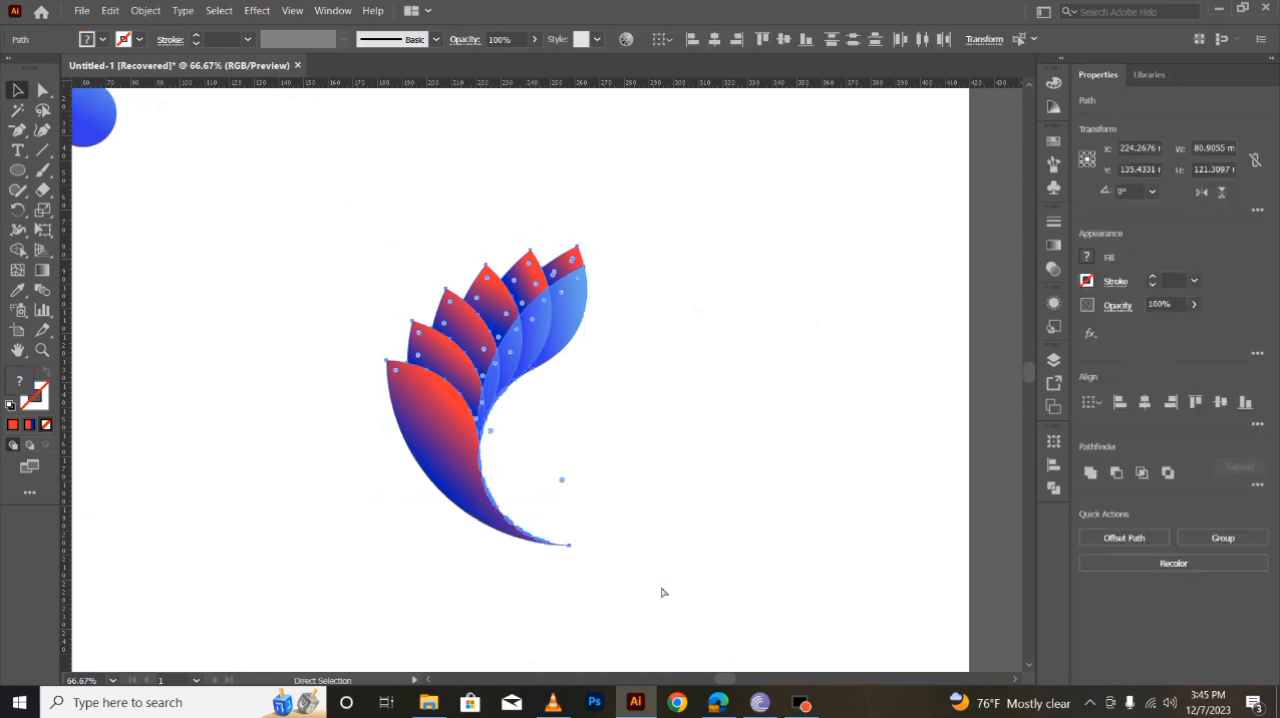
{"action": "key", "text": "v"}
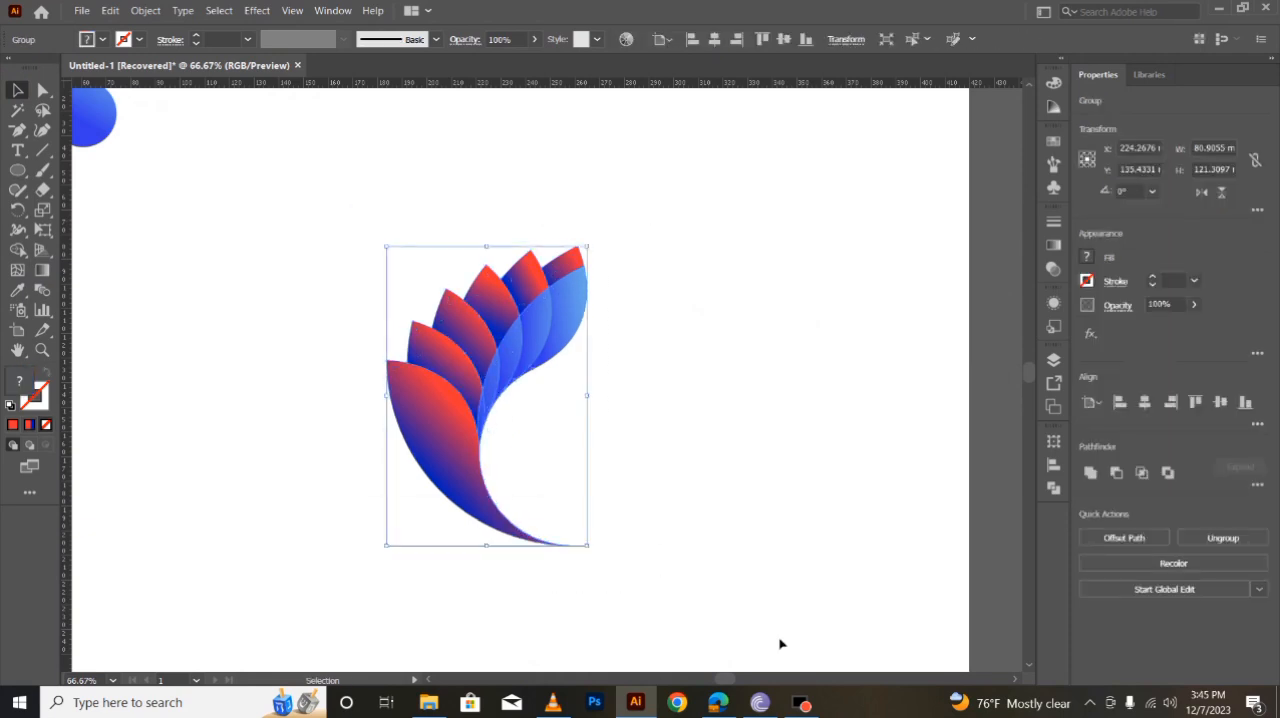
- Apply a Multiply drop shadow to the wing group with 80% opacity, 3 mm X and Y offsets and 2 mm blur
{"action": "left_click", "coordinate": [267, 12]}
{"action": "mouse_move", "coordinate": [418, 227]}
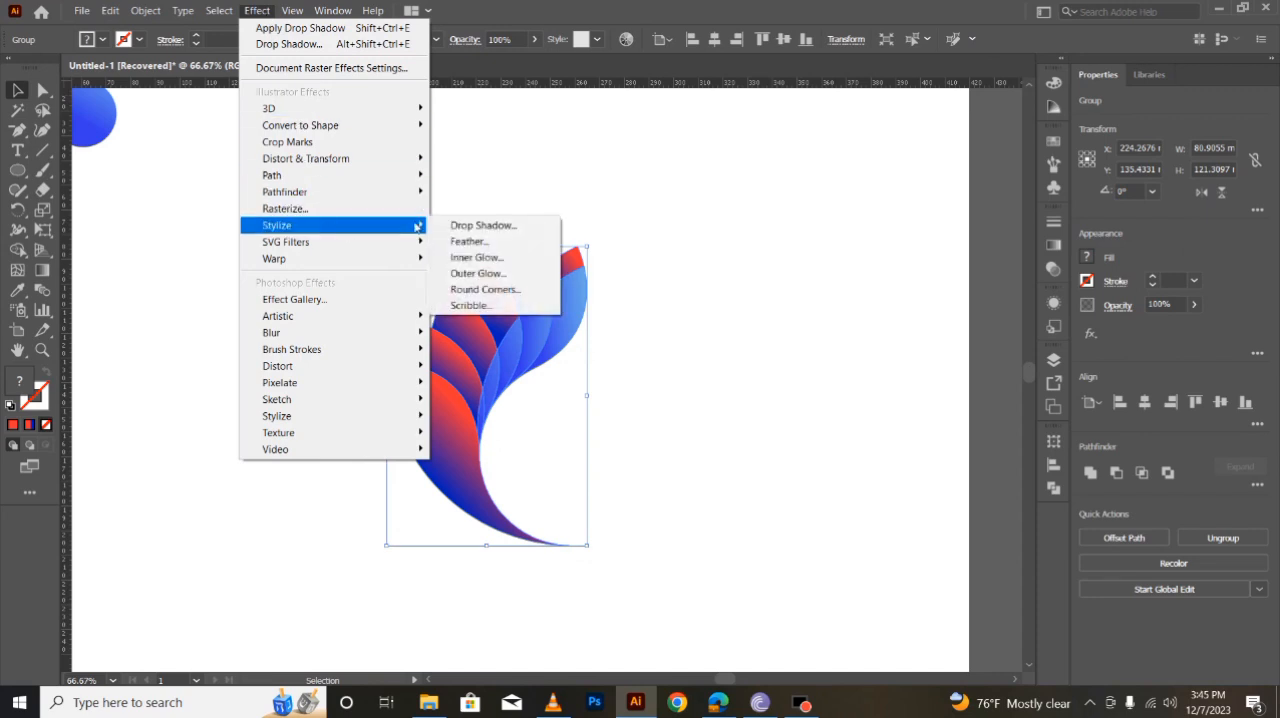
{"action": "left_click", "coordinate": [472, 226]}
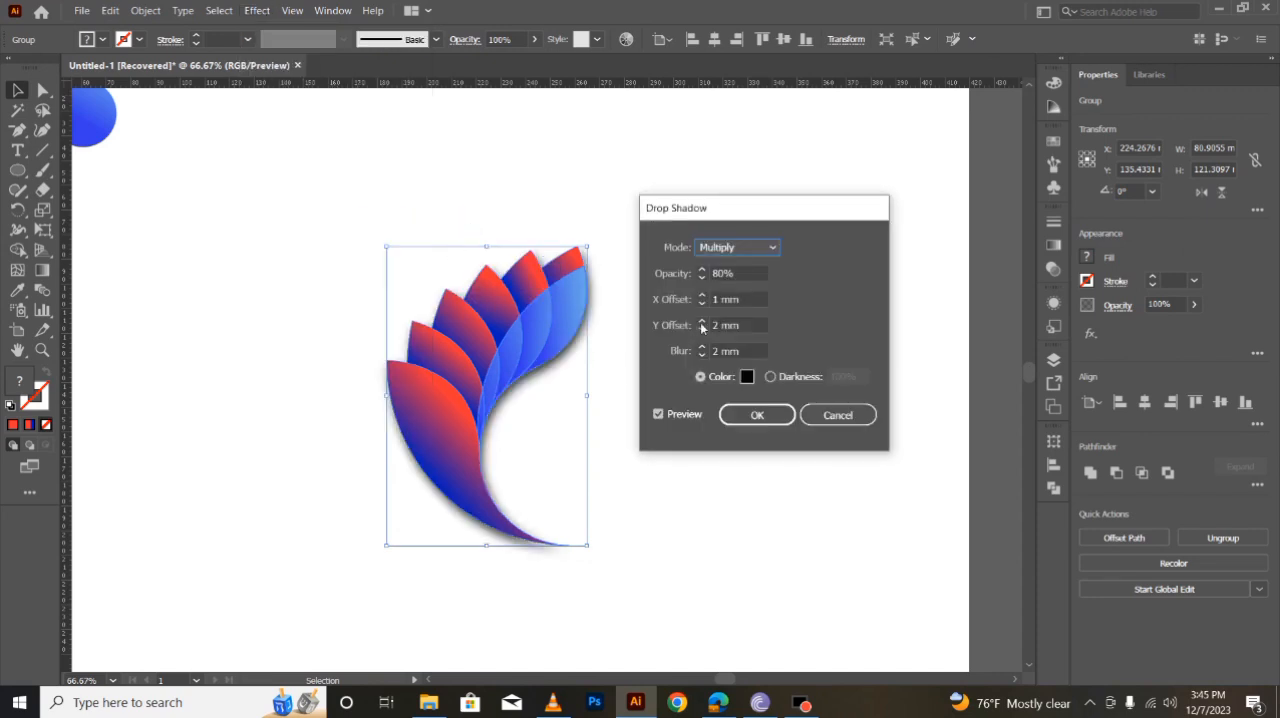
{"action": "left_click", "coordinate": [703, 296]}
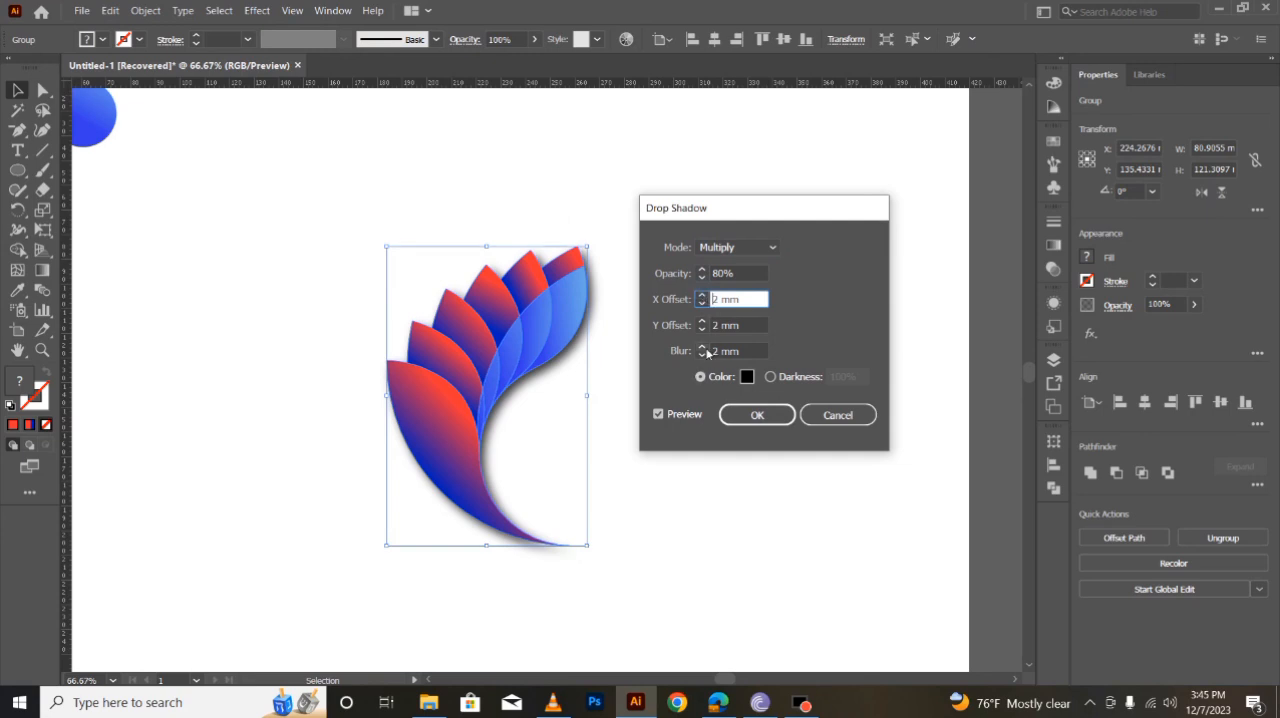
{"action": "left_click", "coordinate": [704, 348]}
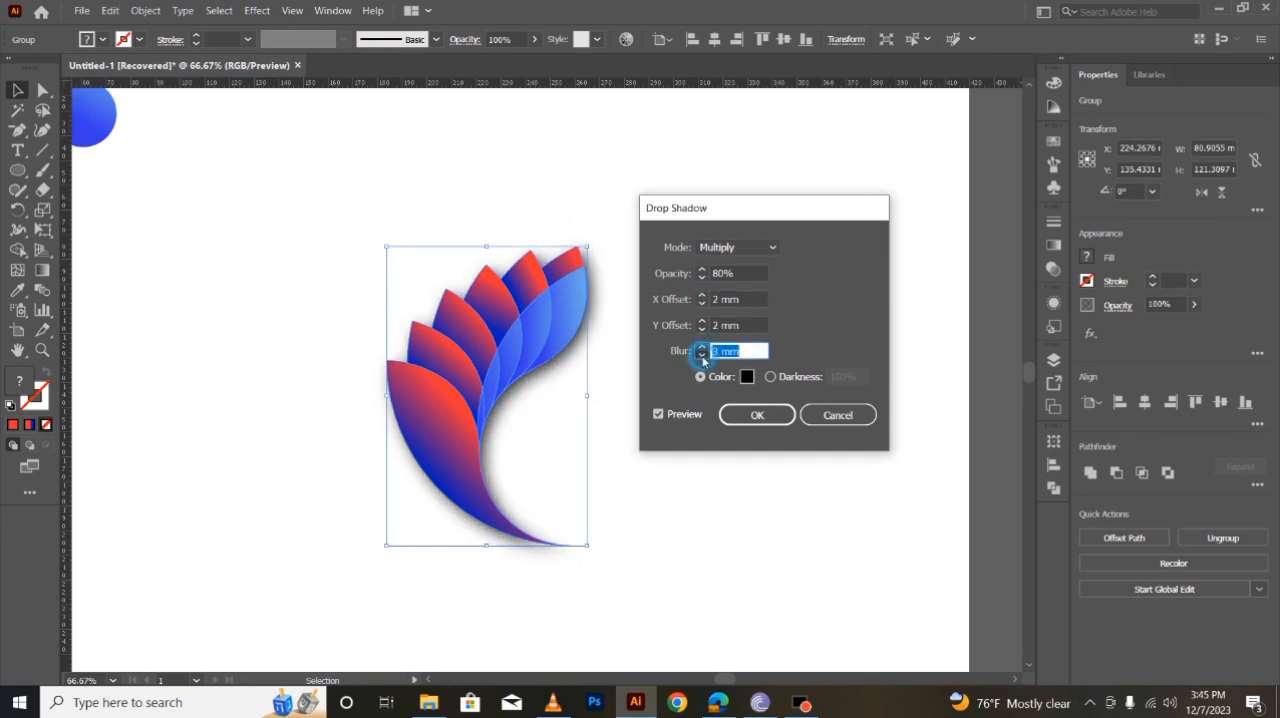
{"action": "left_click", "coordinate": [702, 355]}
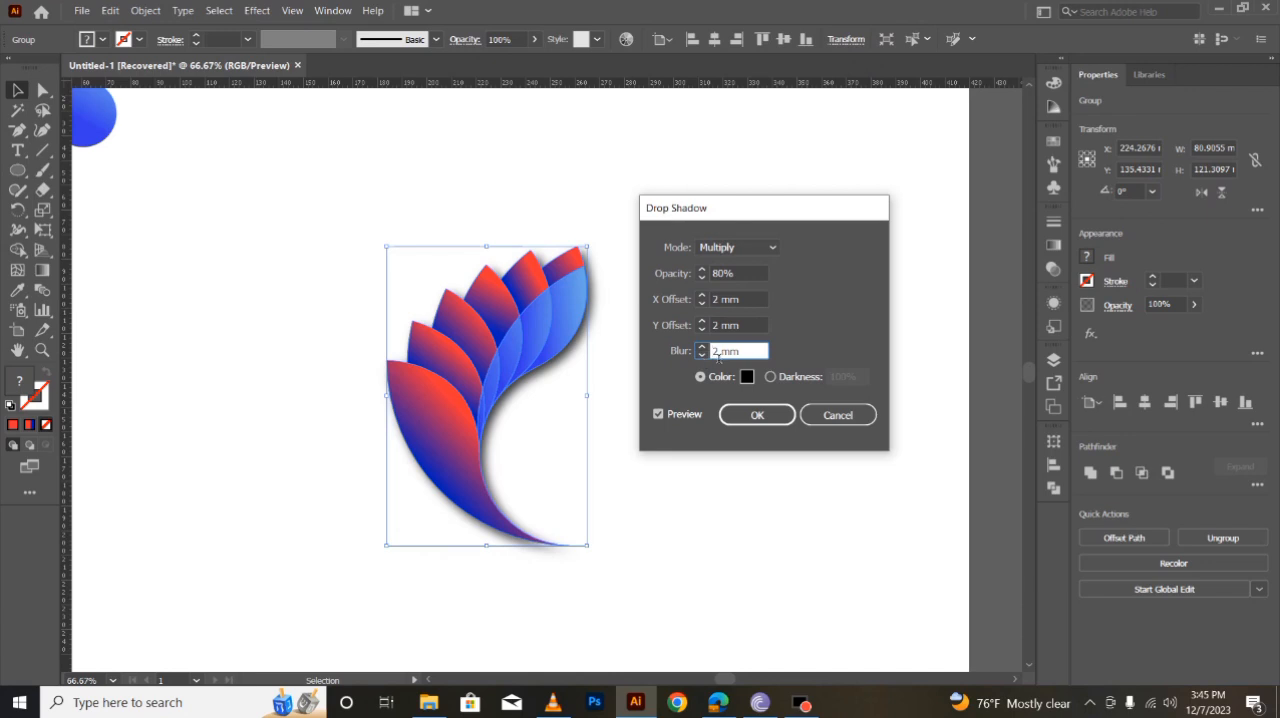
{"action": "left_click", "coordinate": [703, 296]}
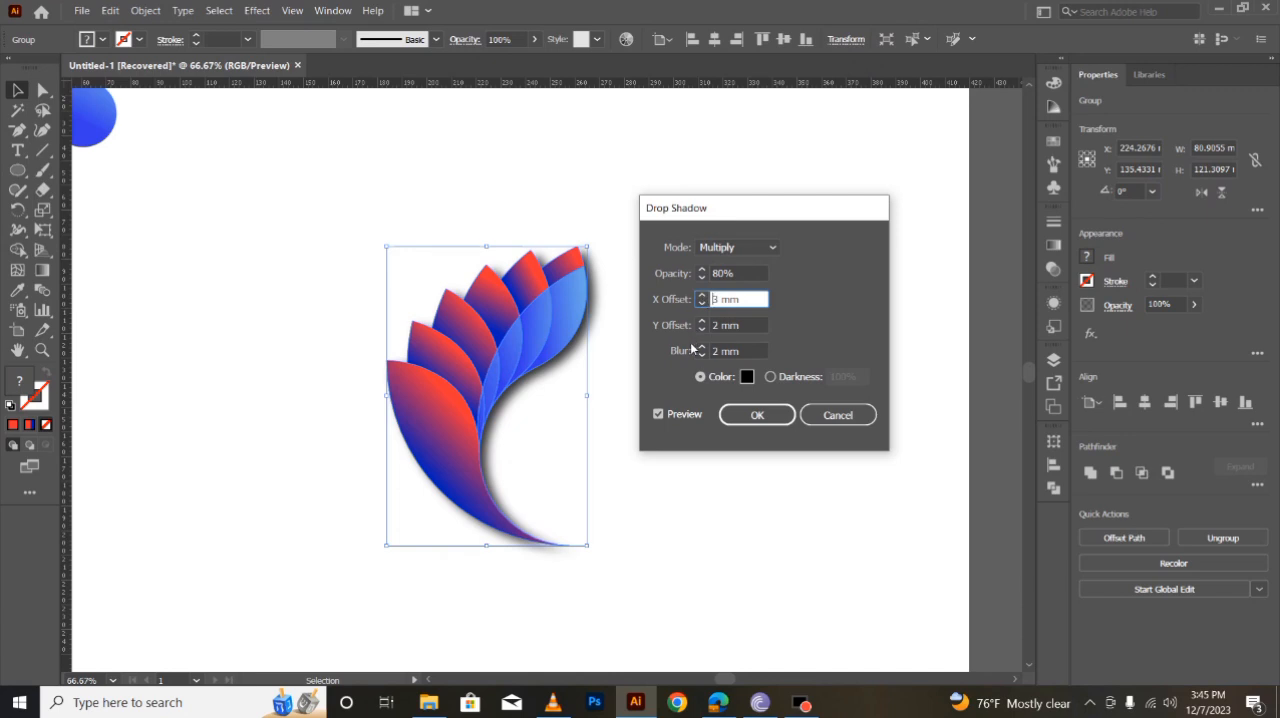
{"action": "left_click", "coordinate": [702, 321]}
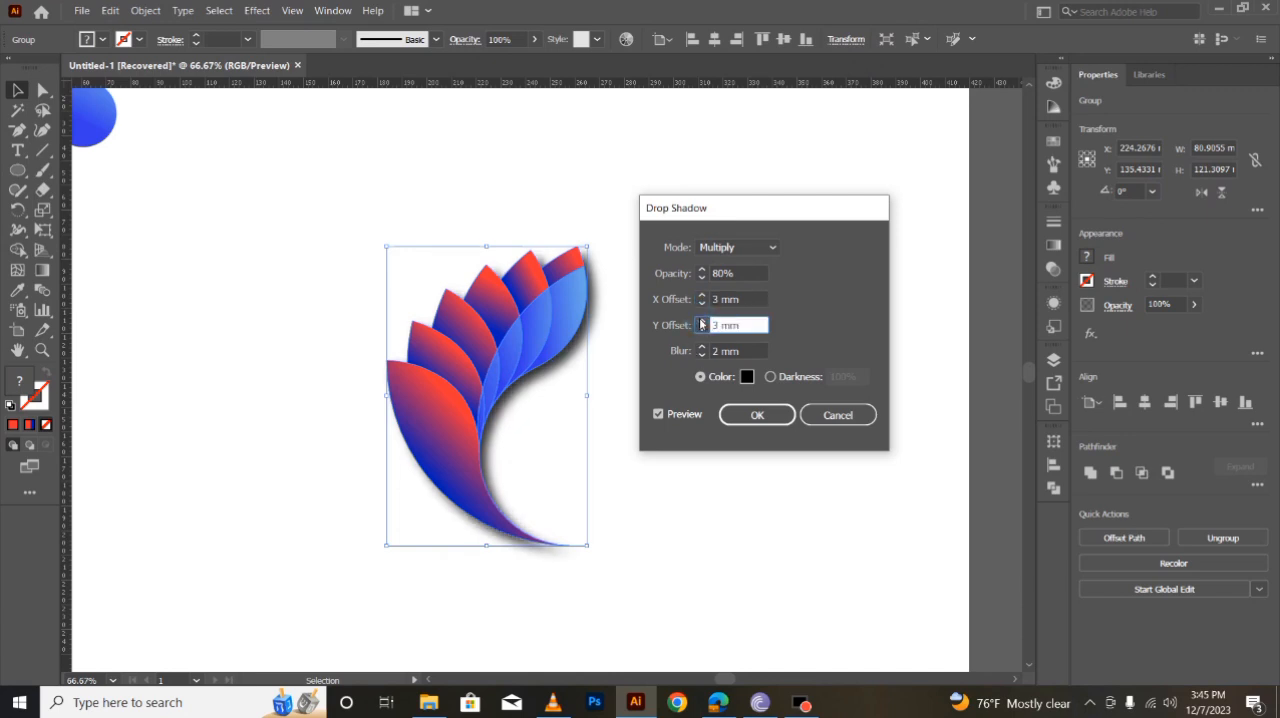
{"action": "left_click", "coordinate": [736, 420]}
{"action": "left_click", "coordinate": [730, 532]}
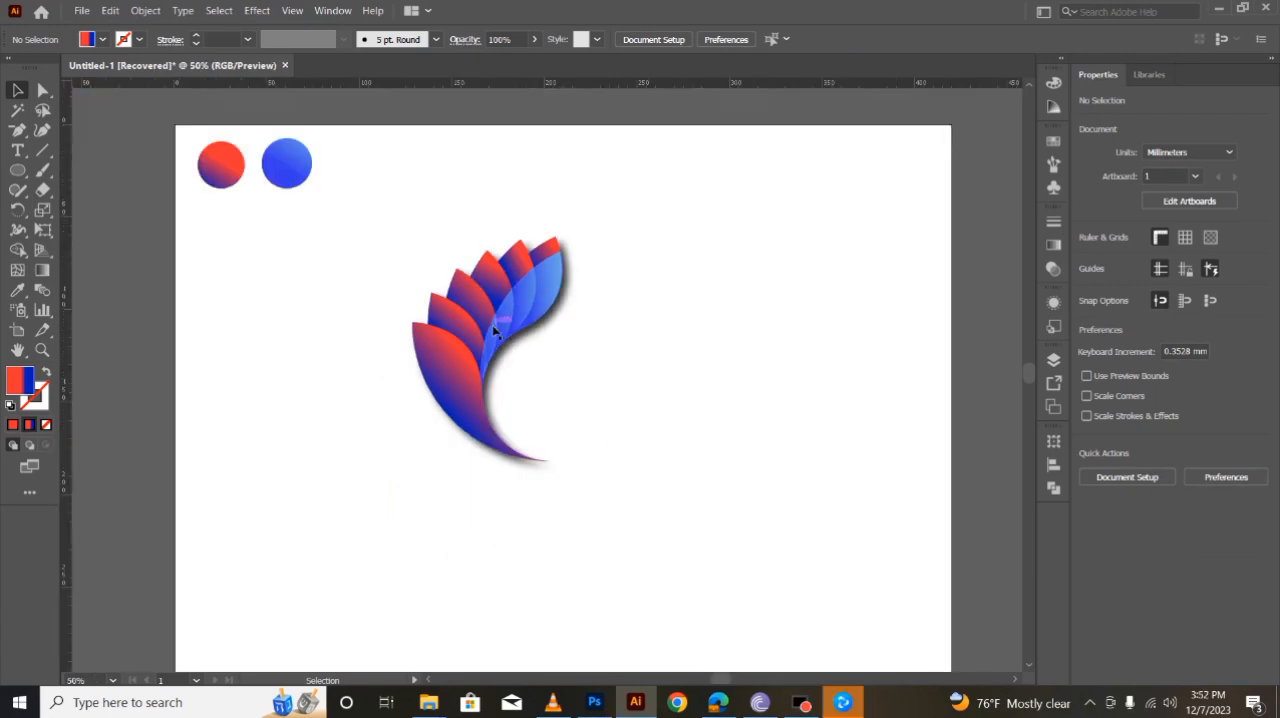
- Create a copy of the wing reflected across the vertical axis and place it to the right so the two wings meet
{"action": "left_click", "coordinate": [494, 331]}
{"action": "right_click", "coordinate": [493, 327]}
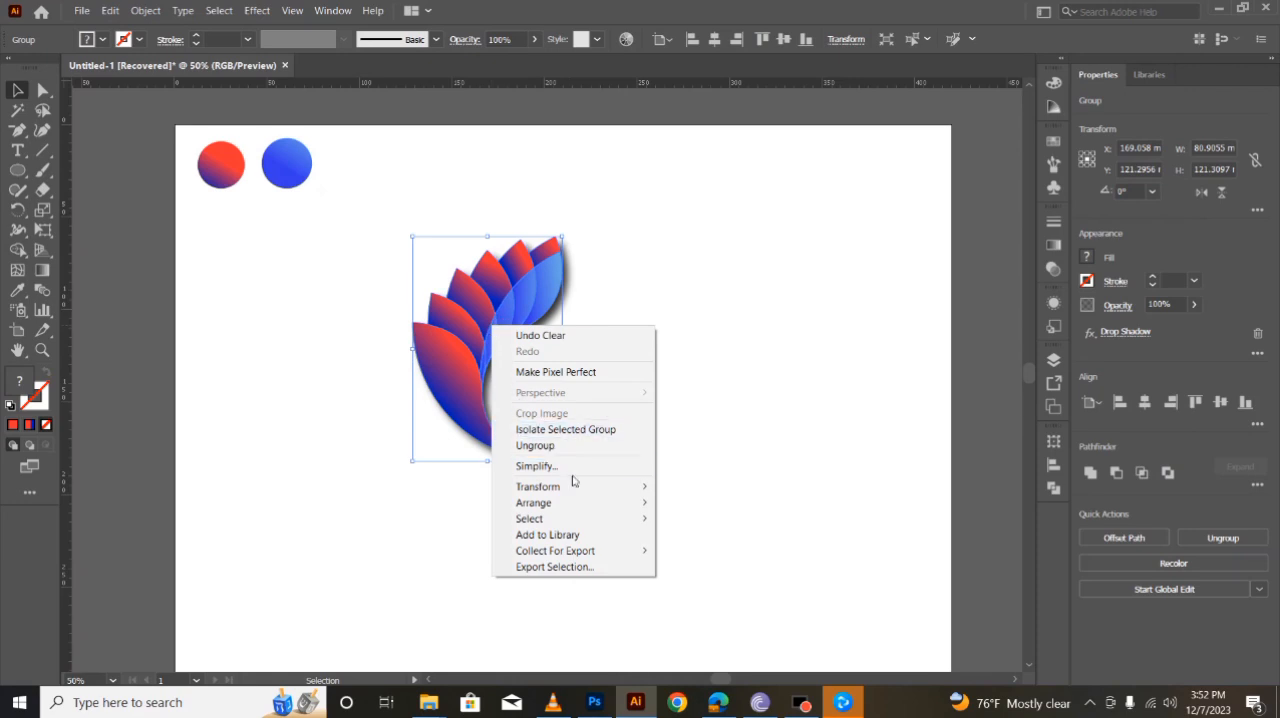
{"action": "mouse_move", "coordinate": [620, 490]}
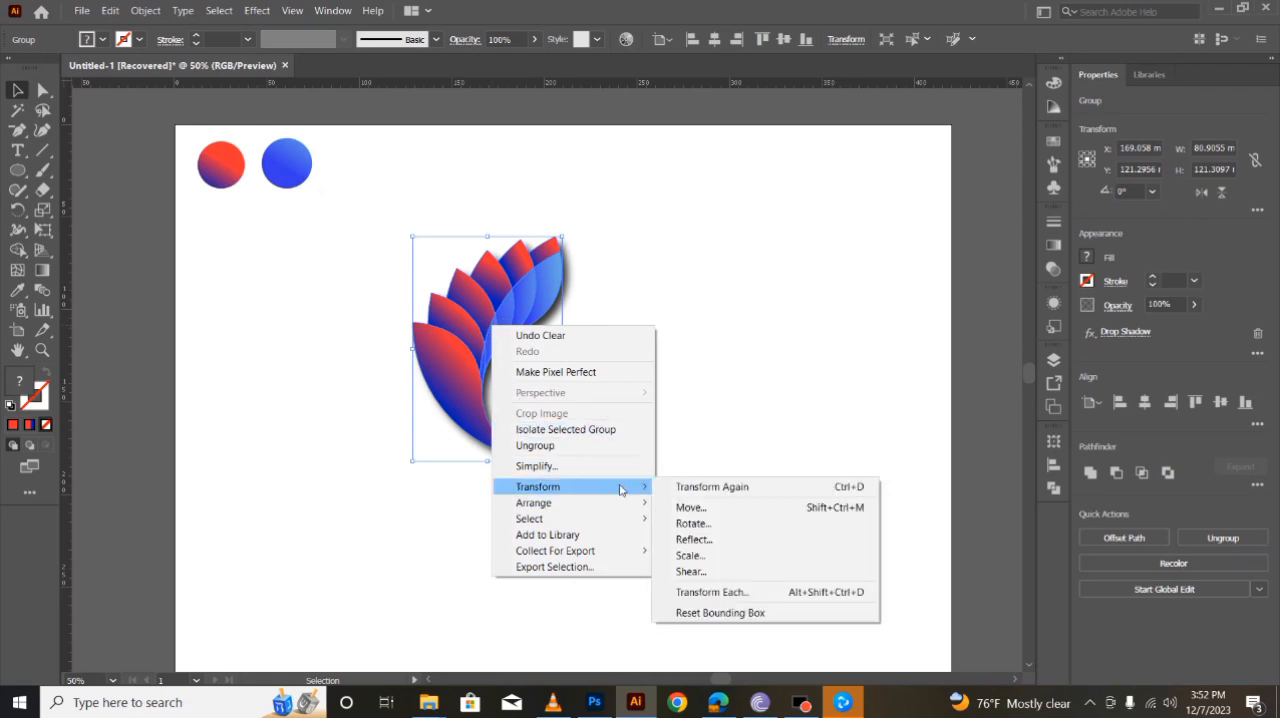
{"action": "left_click", "coordinate": [700, 539]}
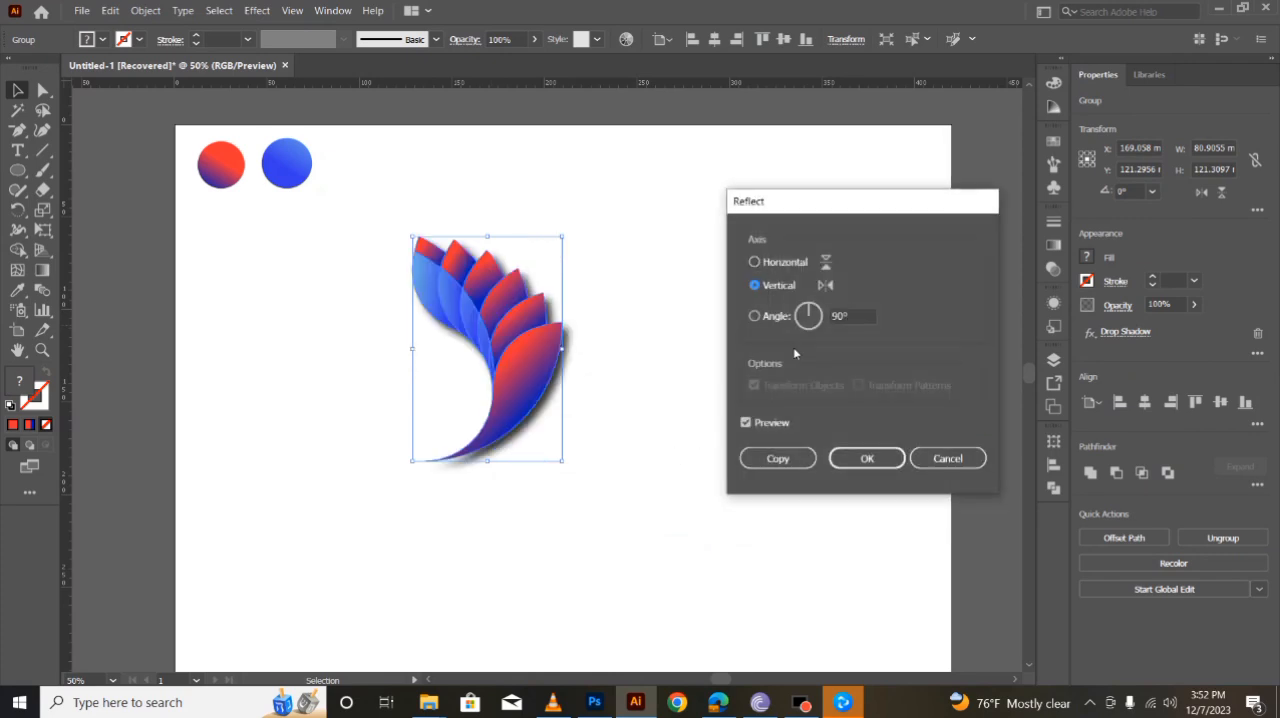
{"action": "left_click", "coordinate": [799, 460]}
{"action": "left_click_drag", "start_coordinate": [547, 388], "coordinate": [680, 380]}
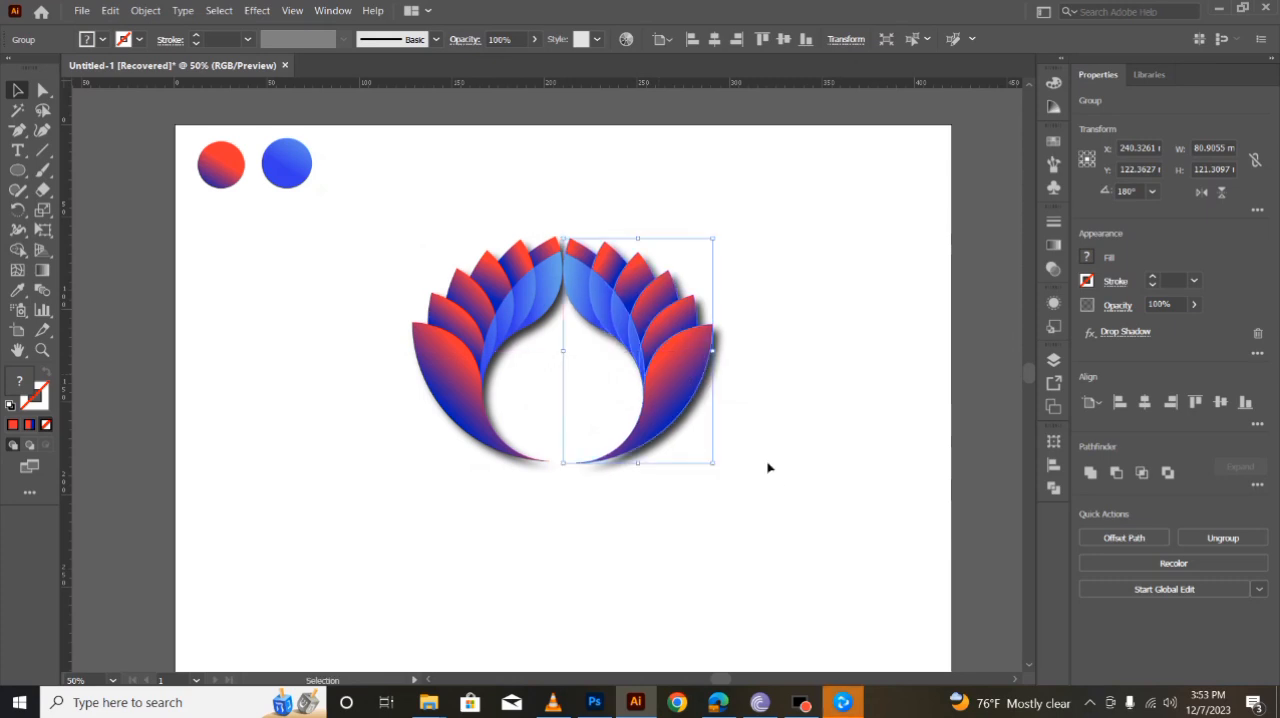
- Align the two wings with each other by their vertical centres
{"action": "left_click", "coordinate": [771, 471]}
{"action": "left_click_drag", "start_coordinate": [437, 237], "coordinate": [726, 416]}
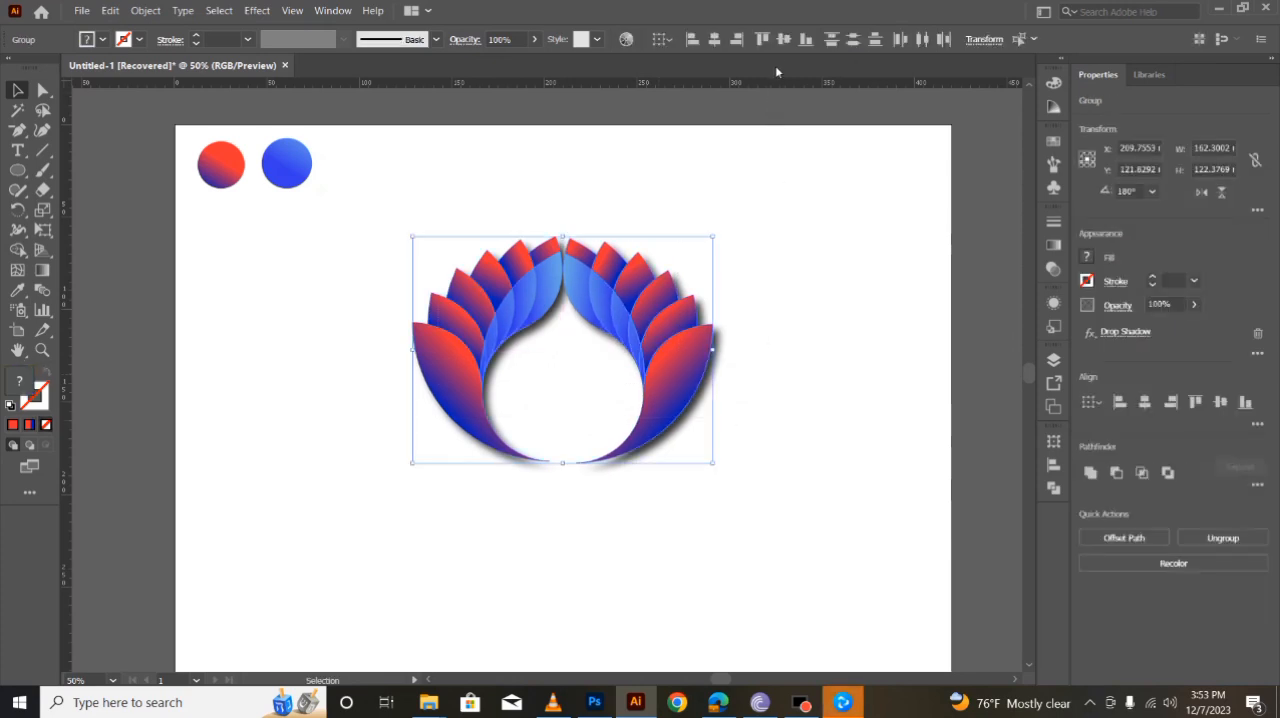
{"action": "left_click", "coordinate": [784, 41]}
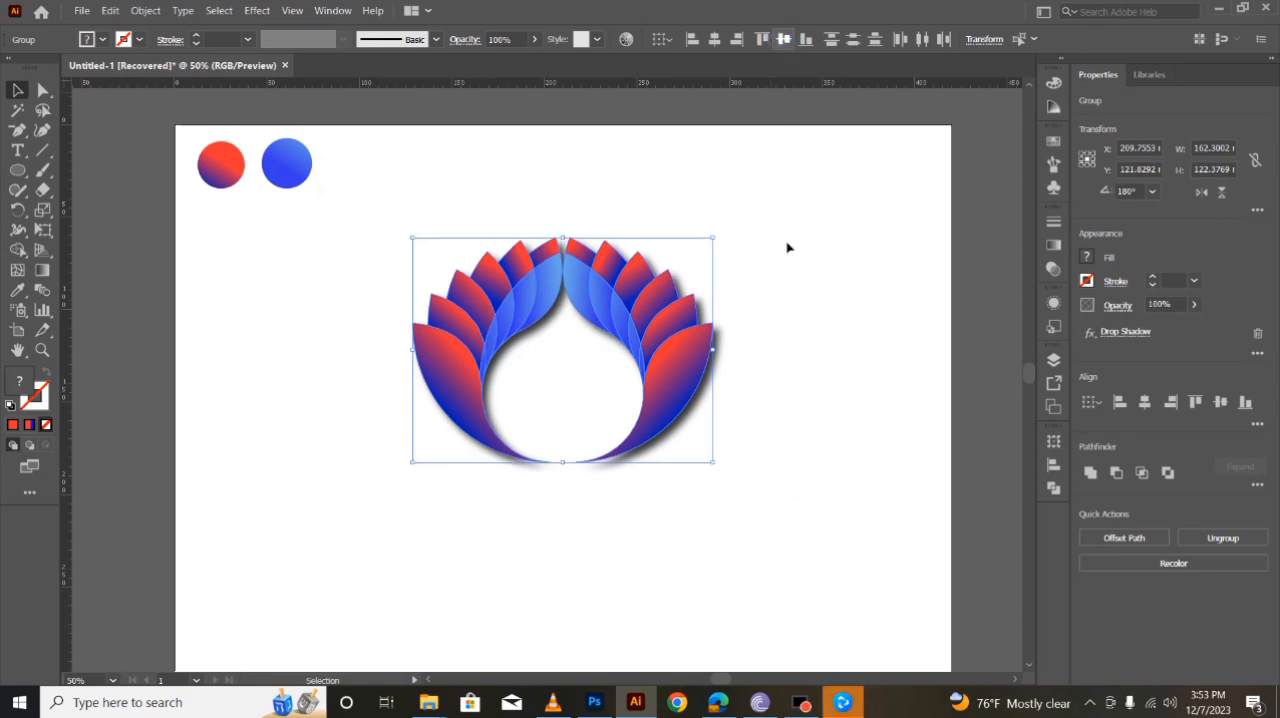
{"action": "left_click", "coordinate": [843, 623]}
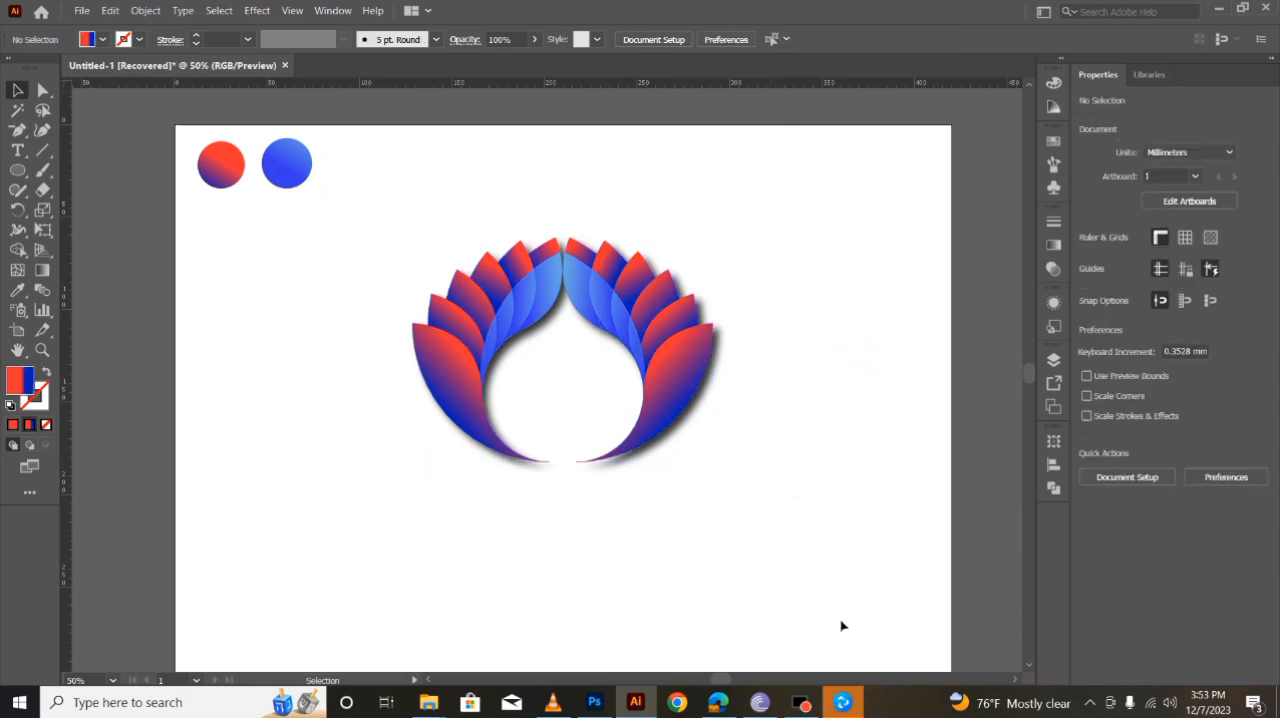
- Nudge the right wing about 0.35 mm left to close up the gap between the two wings
{"action": "left_click", "coordinate": [687, 381]}
{"action": "key", "text": "Left"}
{"action": "left_click", "coordinate": [753, 459]}
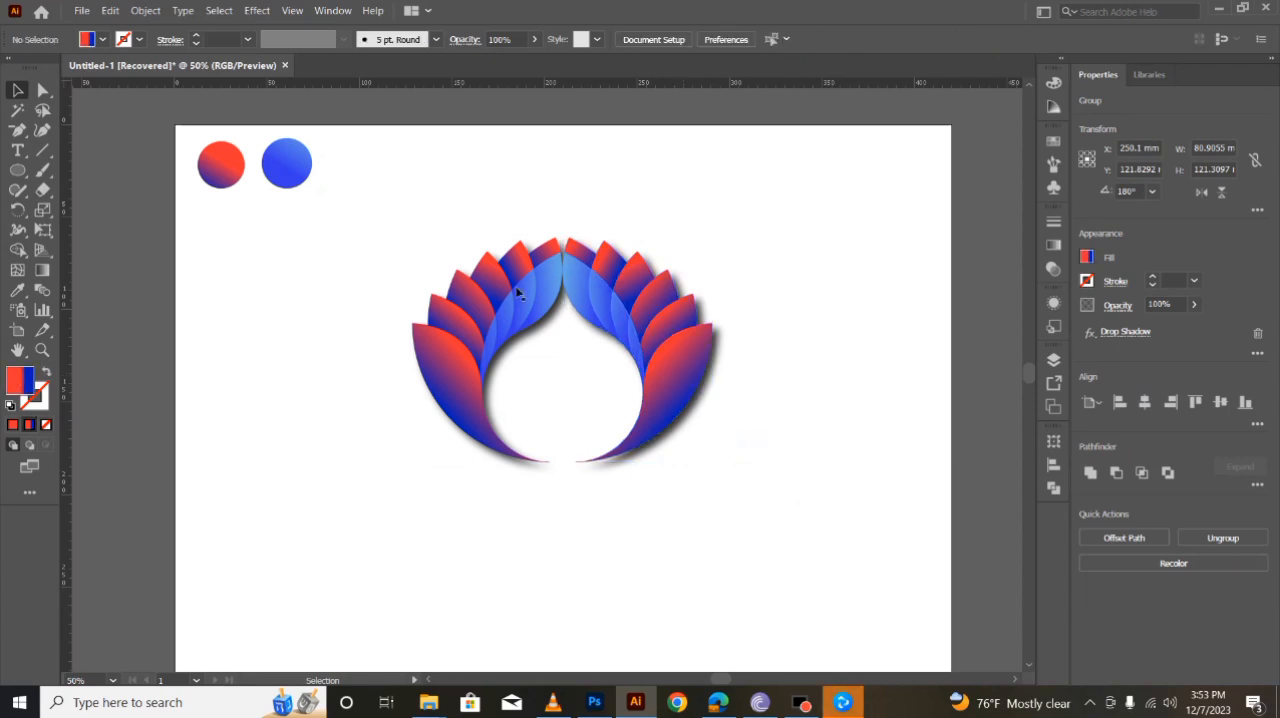
{"action": "left_click_drag", "start_coordinate": [403, 226], "coordinate": [825, 462]}
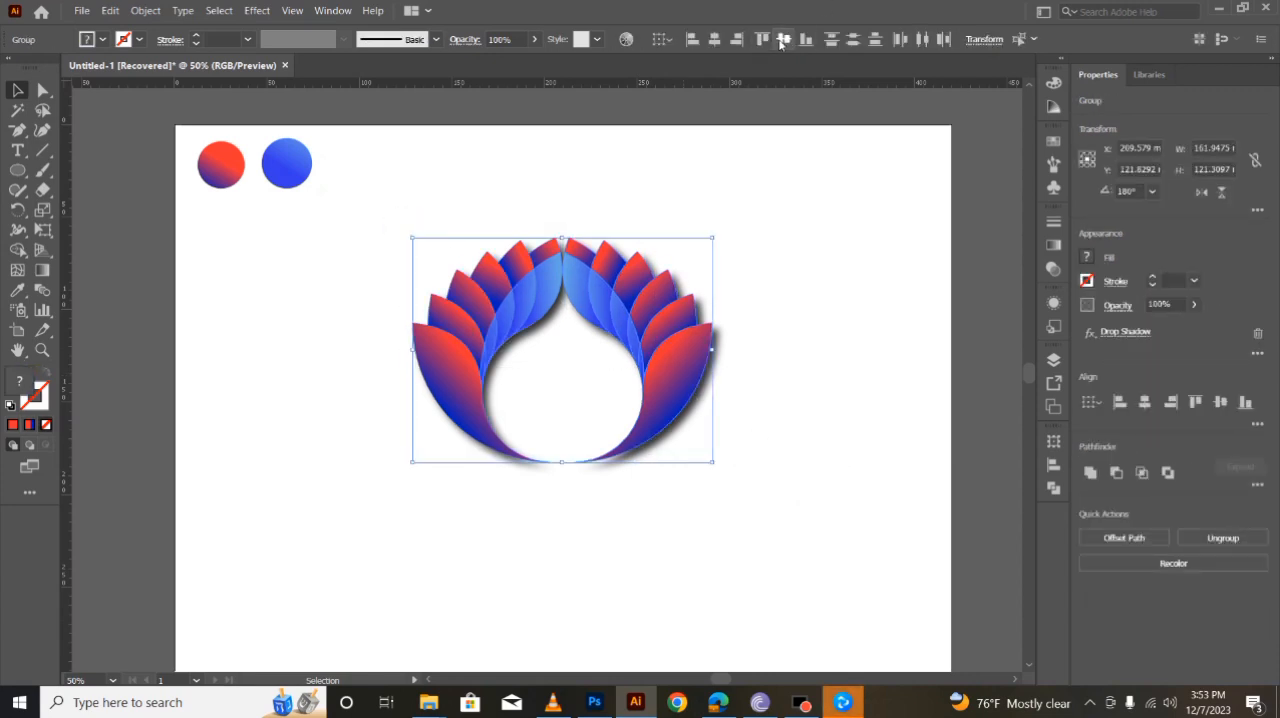
{"action": "left_click", "coordinate": [854, 394]}
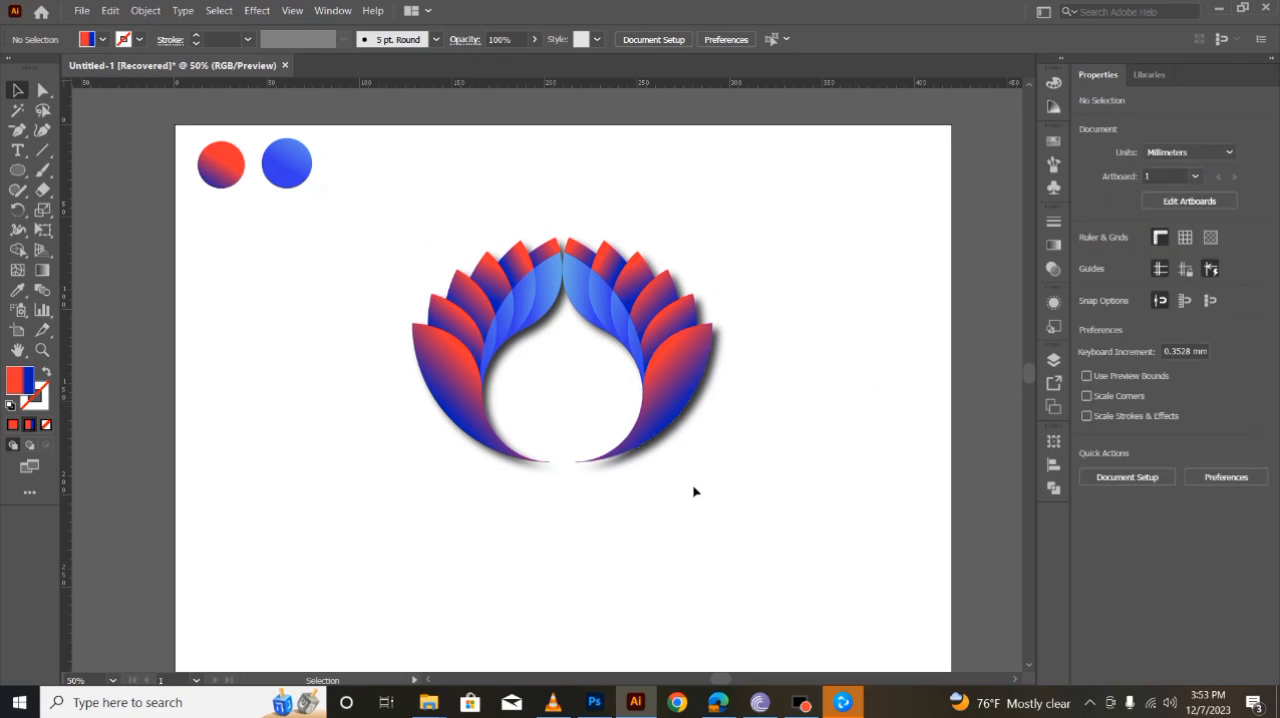